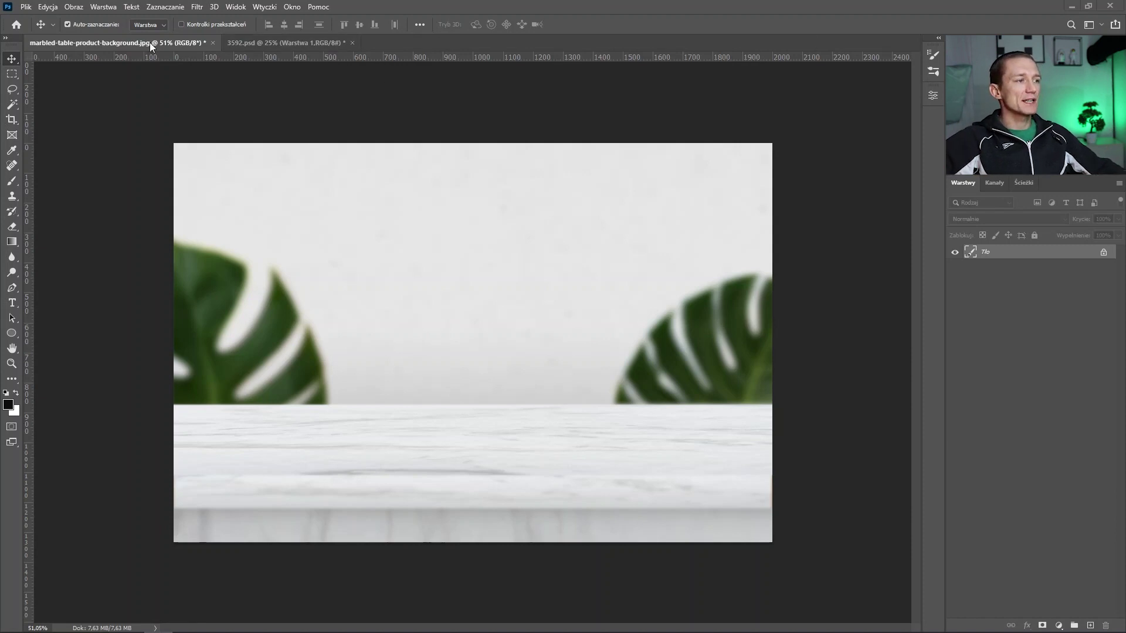
Step: Drag the plant layer from 3592.psd onto the marble table document
{"action": "left_click", "coordinate": [319, 45]}
{"action": "mouse_move", "coordinate": [481, 345]}
{"action": "left_mouse_down"}
{"action": "mouse_move", "coordinate": [170, 61]}
{"action": "mouse_move", "coordinate": [168, 44]}
{"action": "left_mouse_up"}
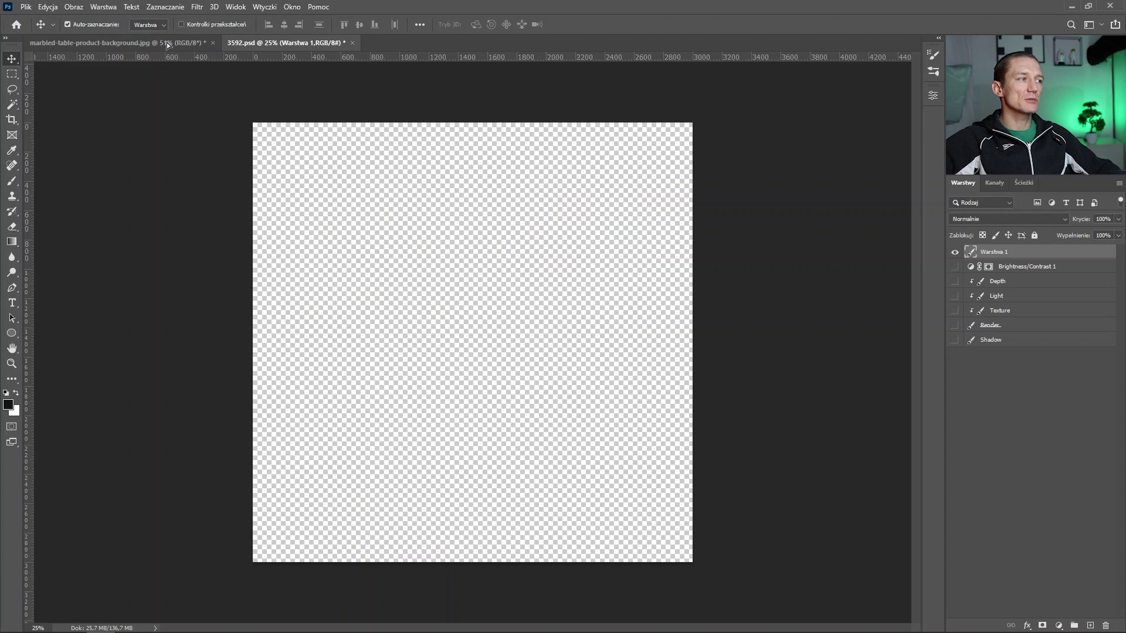
{"action": "left_click_drag", "start_coordinate": [498, 316], "coordinate": [504, 323]}
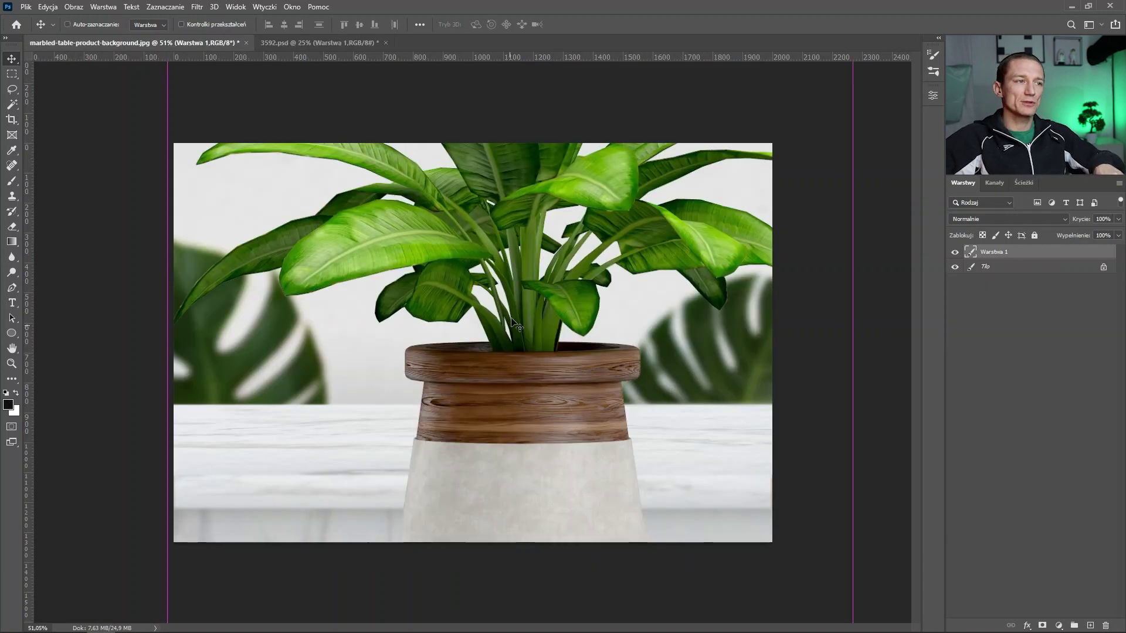
Step: Scale the plant to about 35% and stand it centred on the tabletop
{"action": "key", "text": "ctrl+t"}
{"action": "key", "text": "ctrl+0"}
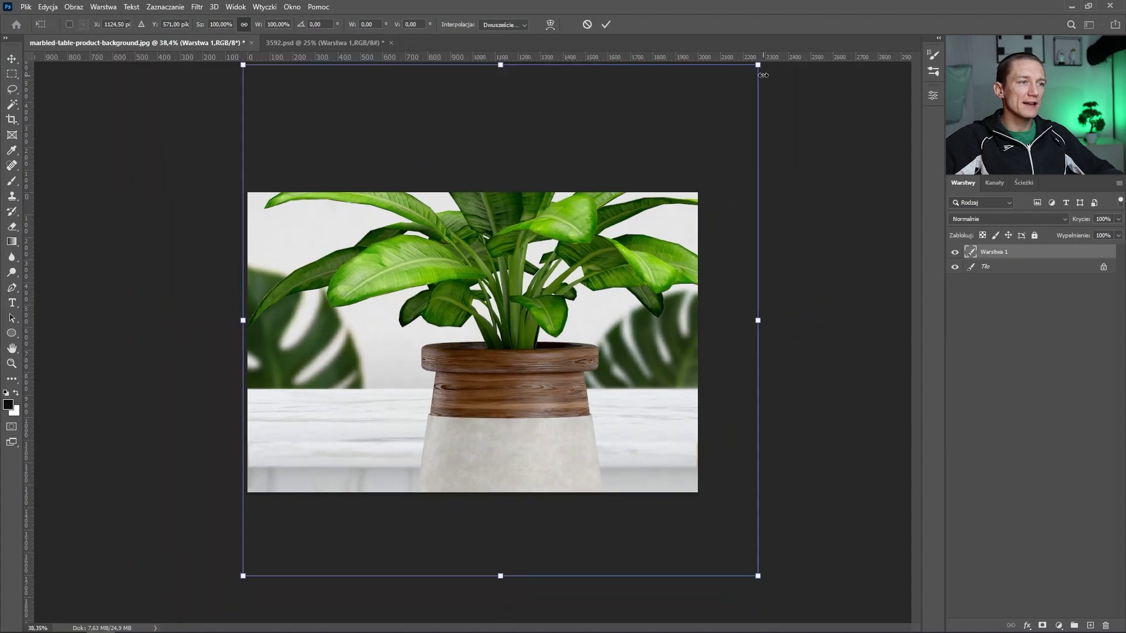
{"action": "mouse_move", "coordinate": [757, 66]}
{"action": "left_mouse_down"}
{"action": "mouse_move", "coordinate": [603, 248]}
{"action": "mouse_move", "coordinate": [596, 241]}
{"action": "left_mouse_up"}
{"action": "left_click_drag", "start_coordinate": [521, 350], "coordinate": [492, 375]}
{"action": "key", "text": "Return"}
{"action": "key", "text": "ctrl+0"}
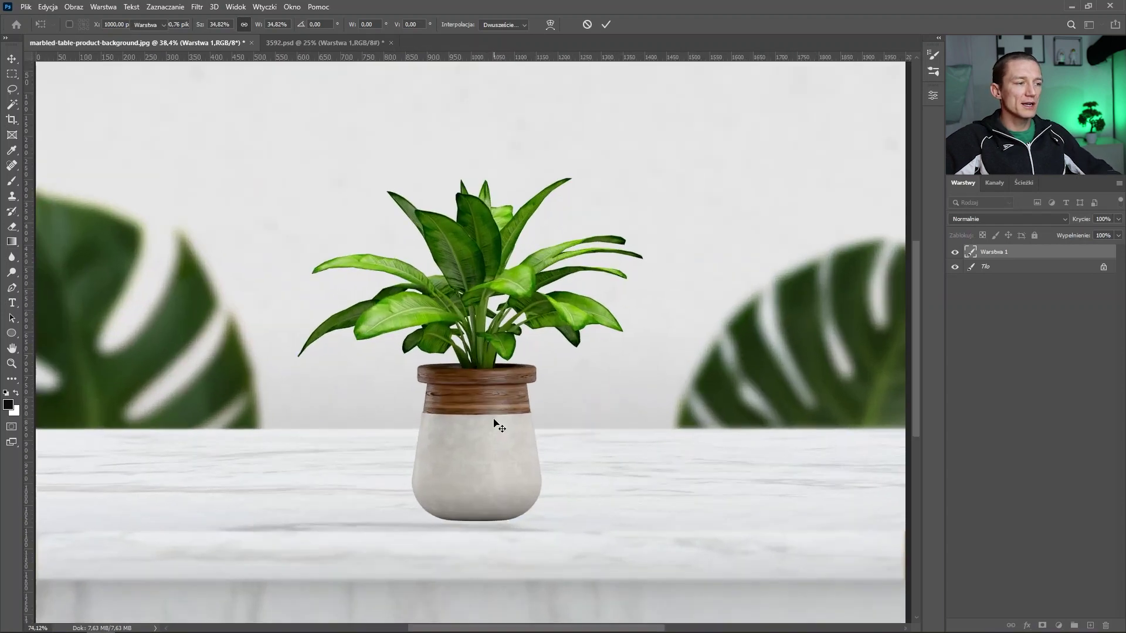
{"action": "left_click_drag", "start_coordinate": [480, 445], "coordinate": [475, 458]}
{"action": "key", "text": "ctrl+0"}
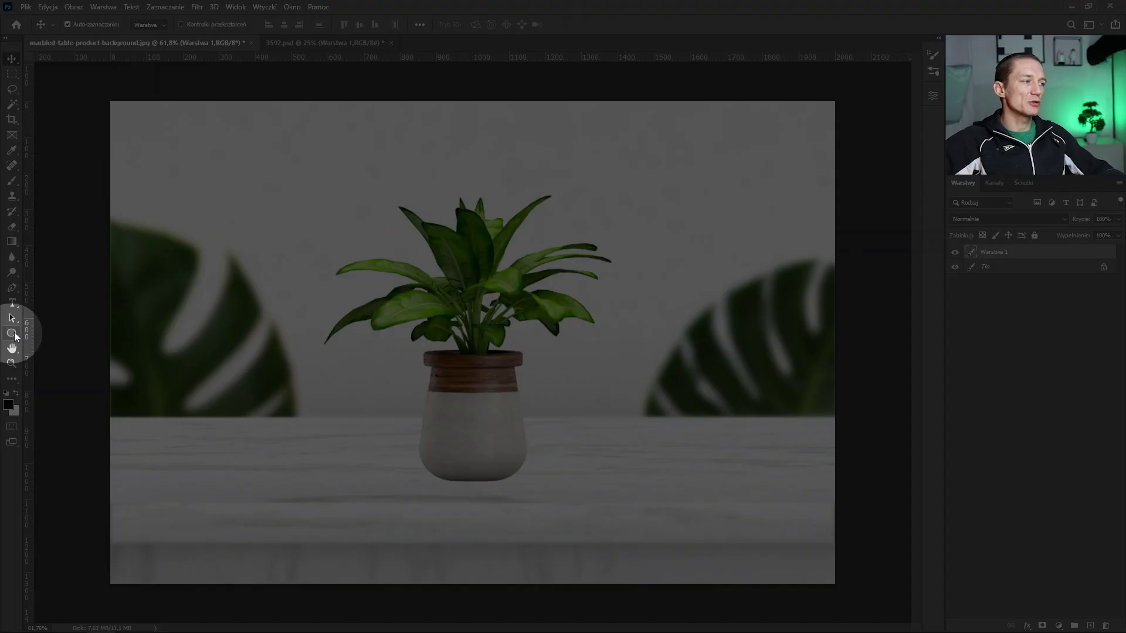
Step: Draw a trial flat ellipse at the pot's base, then undo it
{"action": "left_click", "coordinate": [11, 333]}
{"action": "left_click_drag", "start_coordinate": [422, 476], "coordinate": [513, 481]}
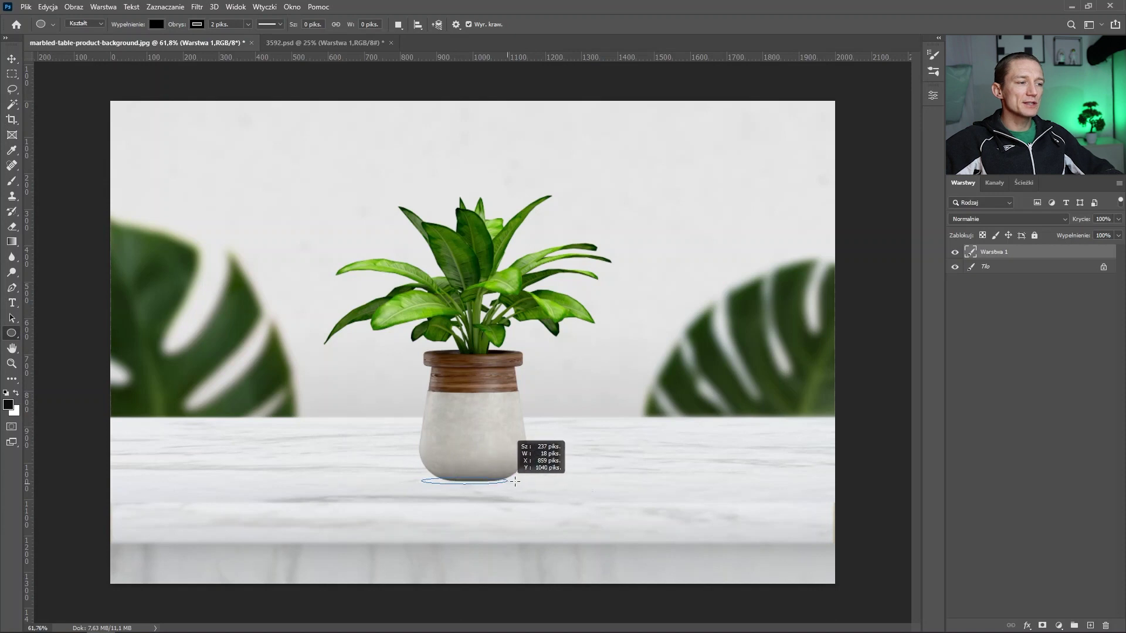
{"action": "left_click_drag", "start_coordinate": [513, 482], "coordinate": [510, 482]}
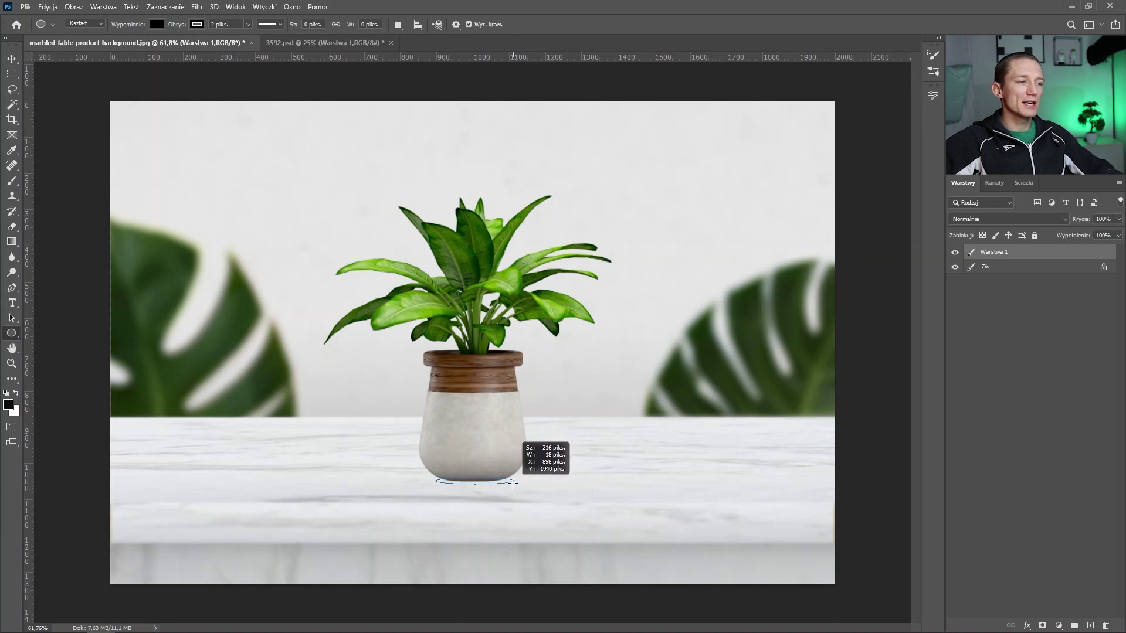
{"action": "left_click_drag", "start_coordinate": [510, 482], "coordinate": [510, 481]}
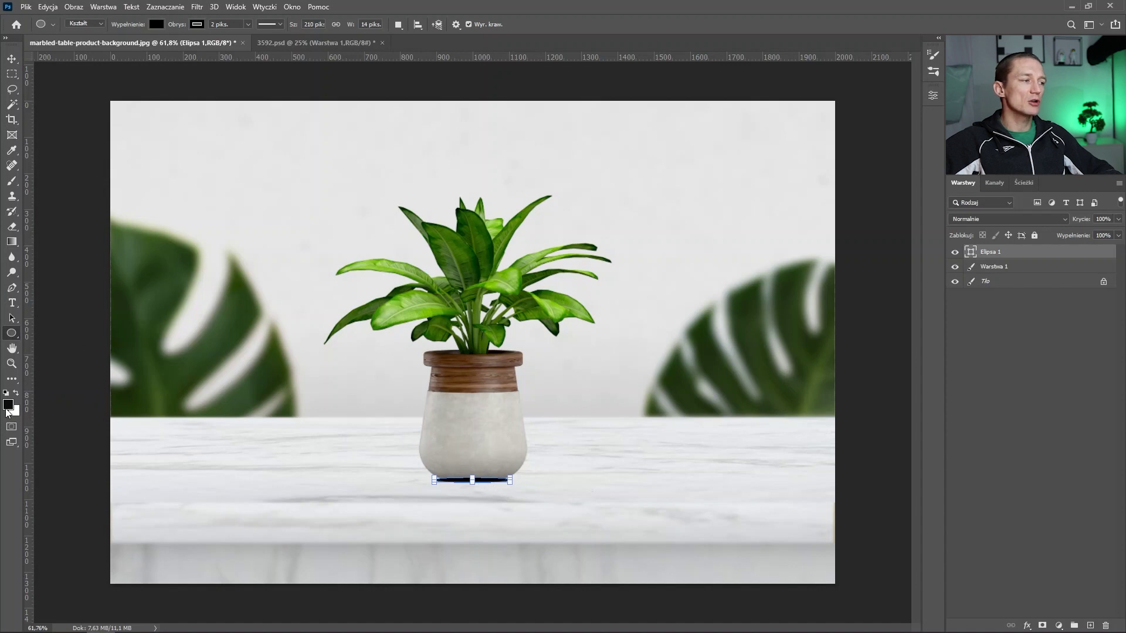
{"action": "key", "text": "ctrl+z"}
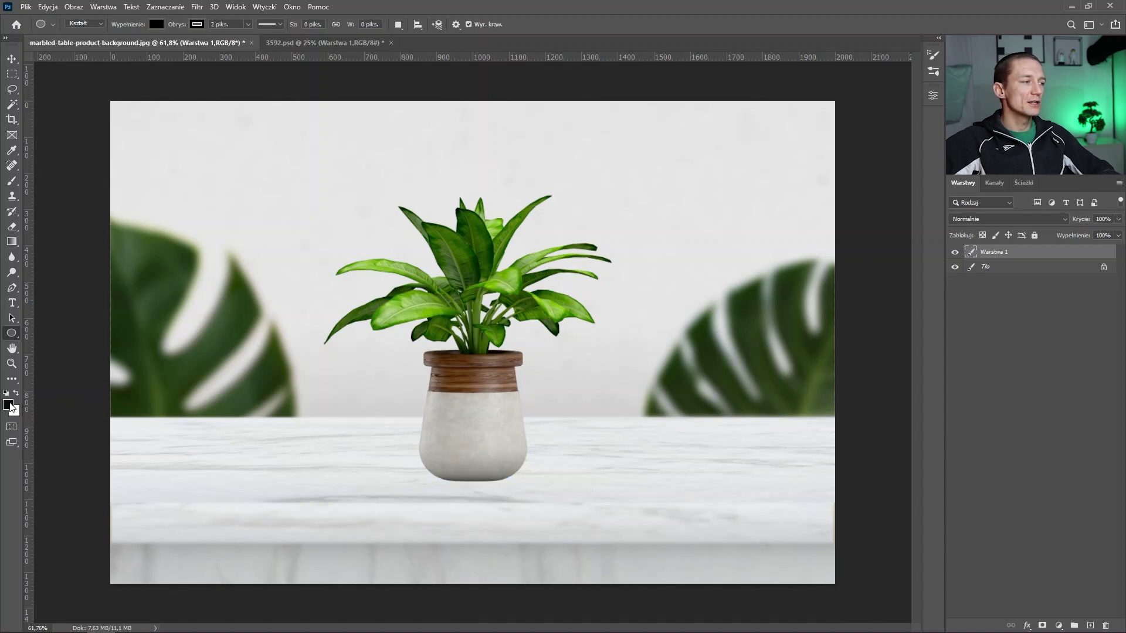
Step: Try a red foreground colour with a red ellipse under the pot, then undo it
{"action": "left_click", "coordinate": [8, 405]}
{"action": "left_click", "coordinate": [850, 191]}
{"action": "key", "text": "Return"}
{"action": "left_click_drag", "start_coordinate": [437, 473], "coordinate": [518, 479]}
{"action": "key", "text": "ctrl+z"}
Step: Set the foreground colour to black 000000 and draw a flat black ellipse under the pot
{"action": "left_click", "coordinate": [8, 406]}
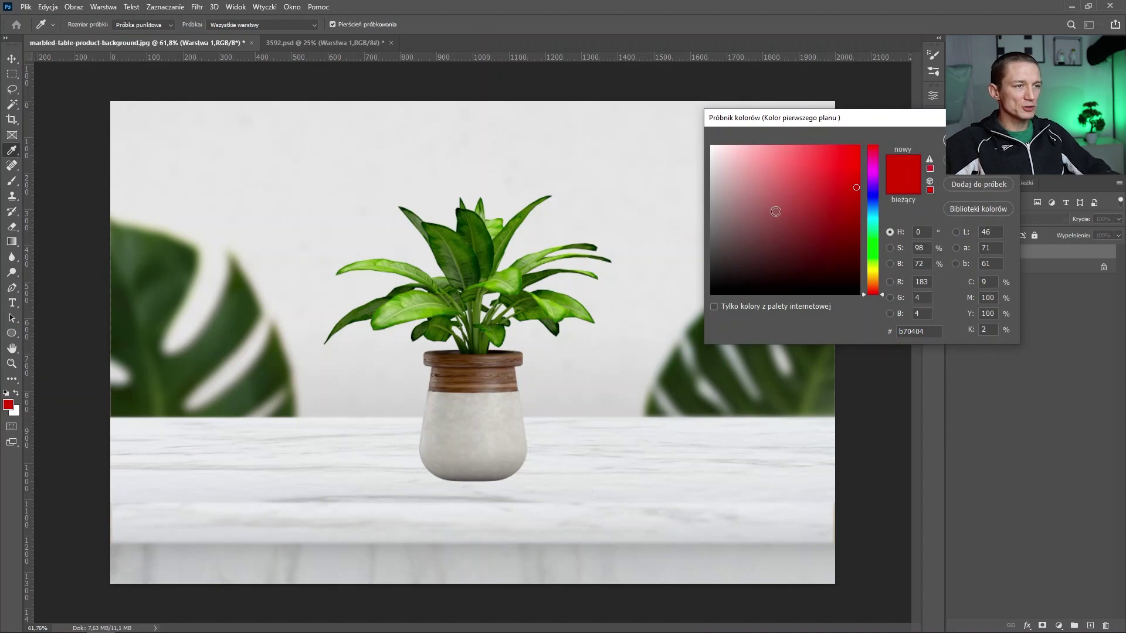
{"action": "type", "text": "000000"}
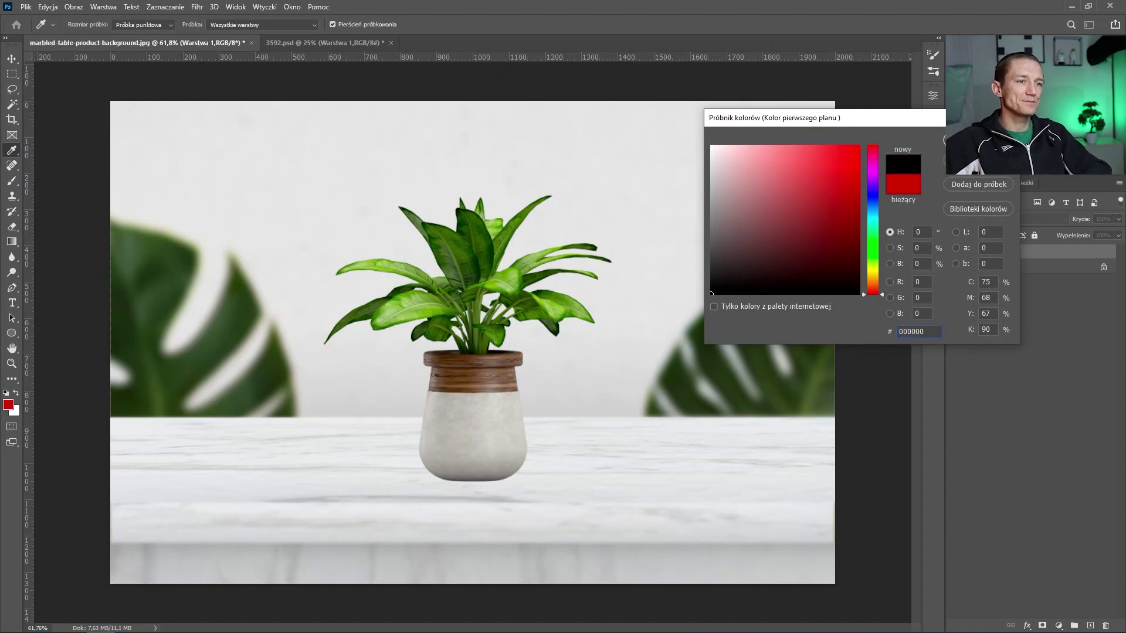
{"action": "key", "text": "Return"}
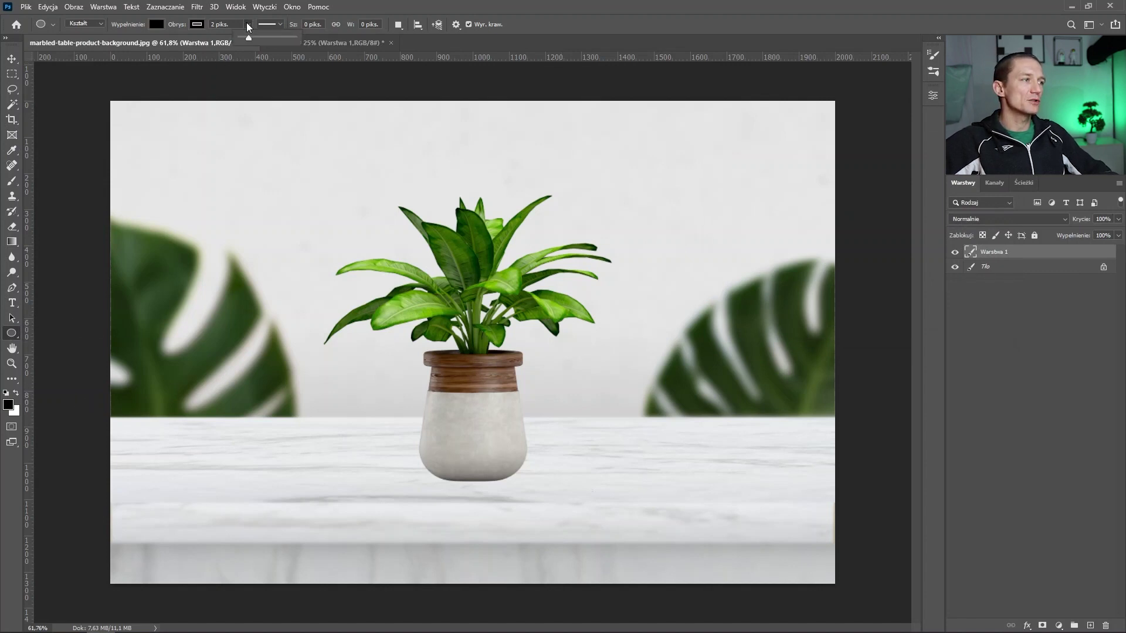
{"action": "left_click", "coordinate": [166, 7]}
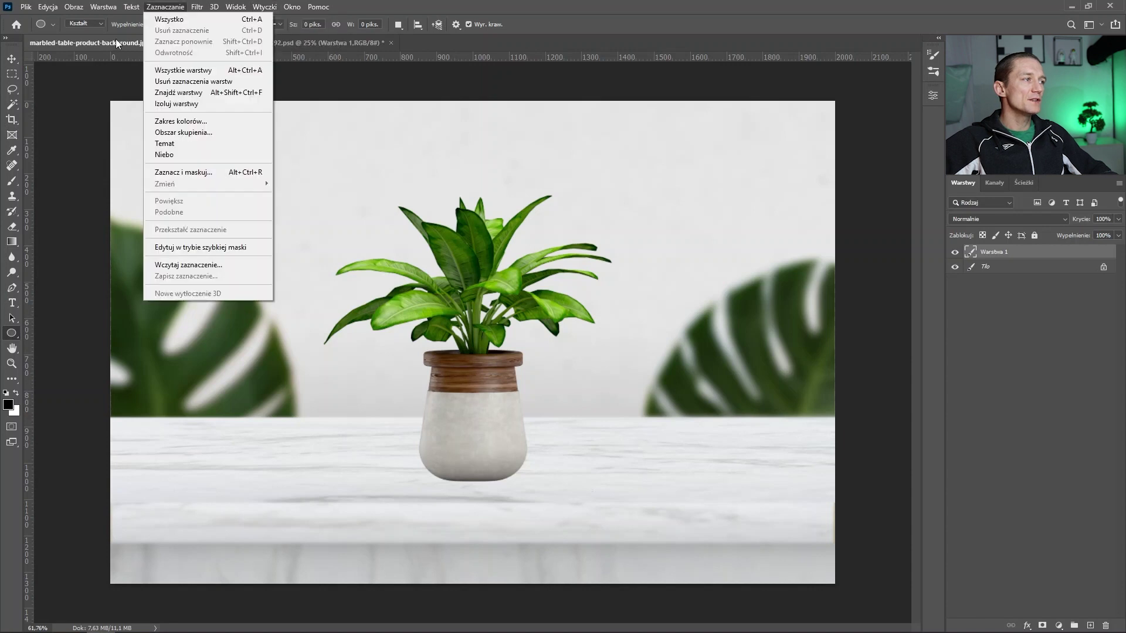
{"action": "left_click", "coordinate": [828, 6]}
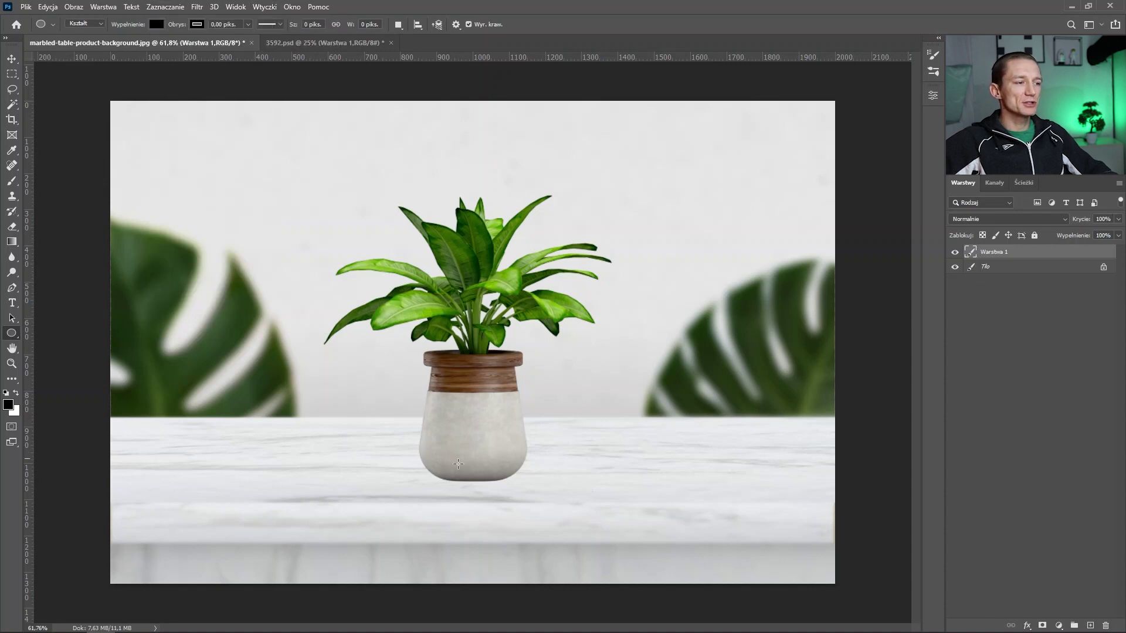
{"action": "left_click_drag", "start_coordinate": [441, 480], "coordinate": [513, 482]}
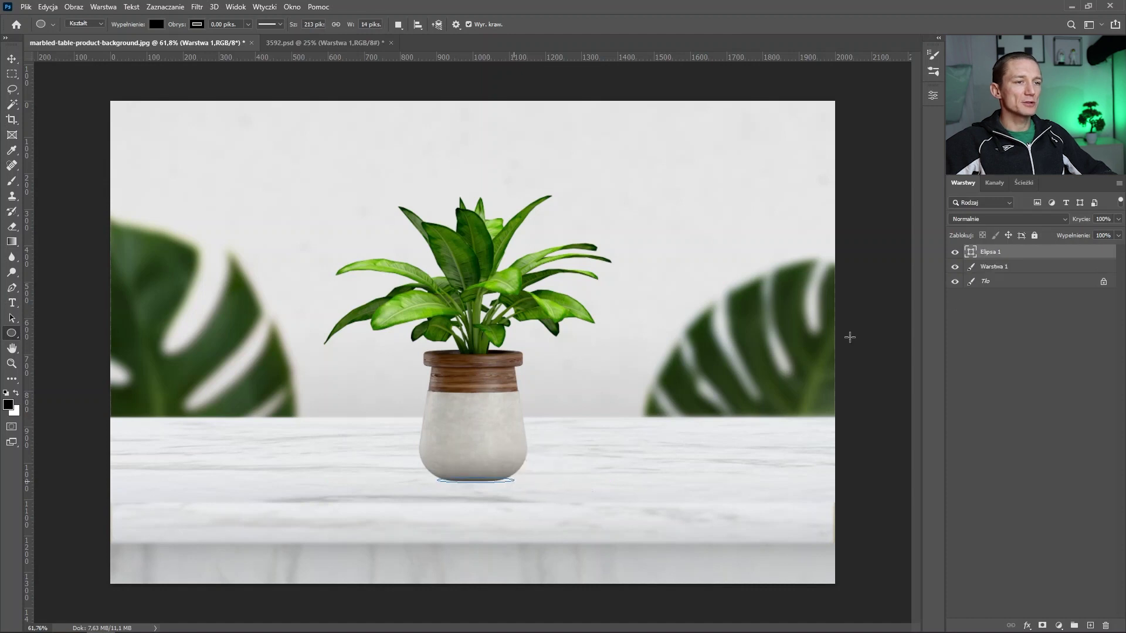
Step: Move the ellipse layer below the plant and rename the layers doniczka and cien
{"action": "left_click_drag", "start_coordinate": [1004, 257], "coordinate": [996, 269]}
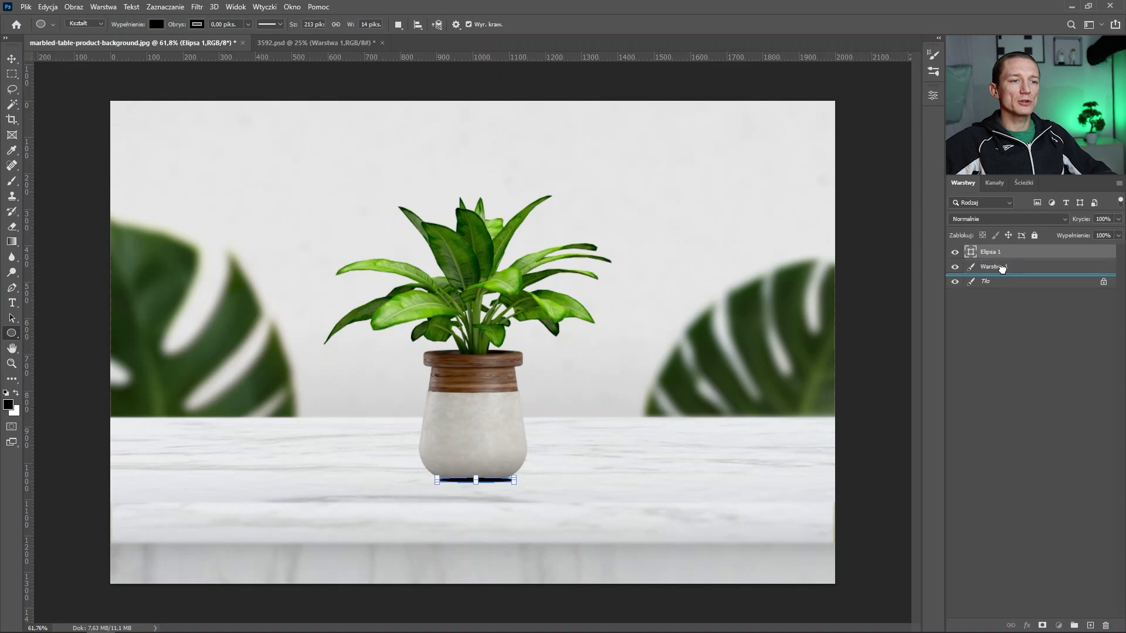
{"action": "double_click", "coordinate": [996, 252]}
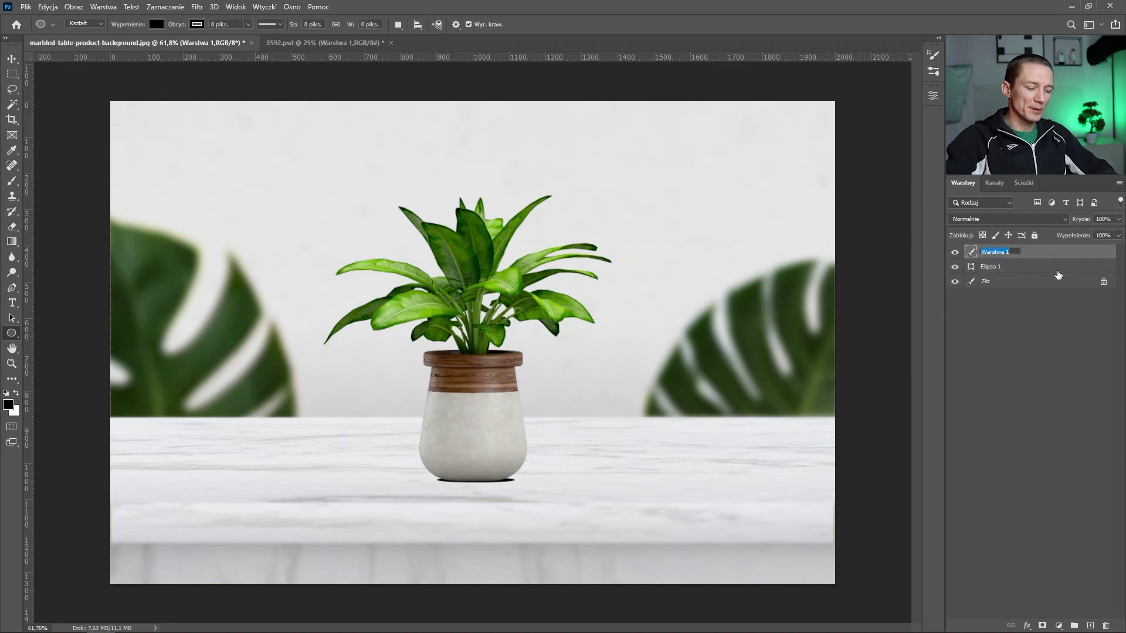
{"action": "type", "text": "doniczka"}
{"action": "key", "text": "Return"}
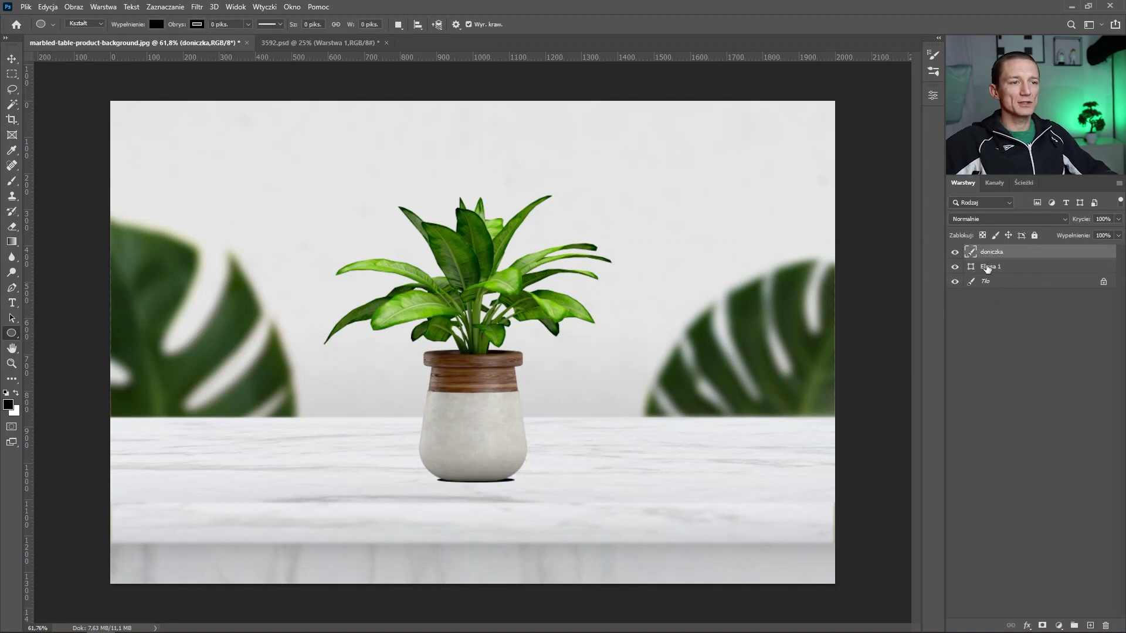
{"action": "double_click", "coordinate": [990, 267]}
{"action": "type", "text": "n"}
{"action": "key", "text": "Return"}
Step: With the Move tool active, select the cien shadow layer
{"action": "key", "text": "v"}
{"action": "left_click", "coordinate": [1011, 257]}
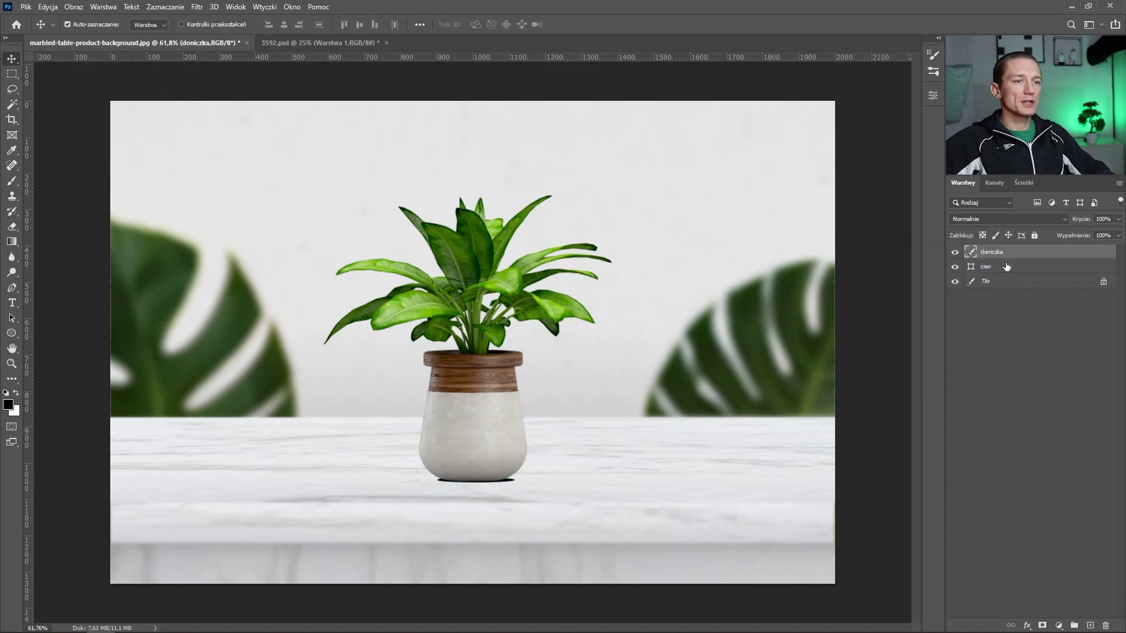
{"action": "key", "text": "alt+bracketleft"}
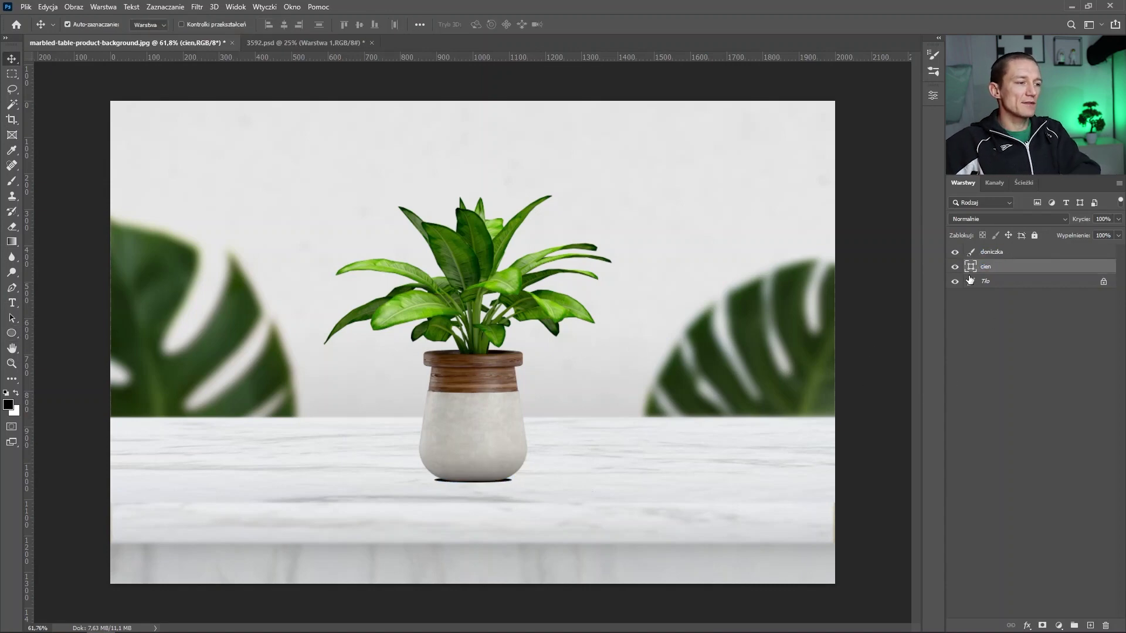
Step: Convert cien to a smart object and apply Motion Blur at angle 0, distance 78 px
{"action": "scroll", "coordinate": [478, 337], "scroll_direction": "down", "scroll_amount": 1, "text": "alt"}
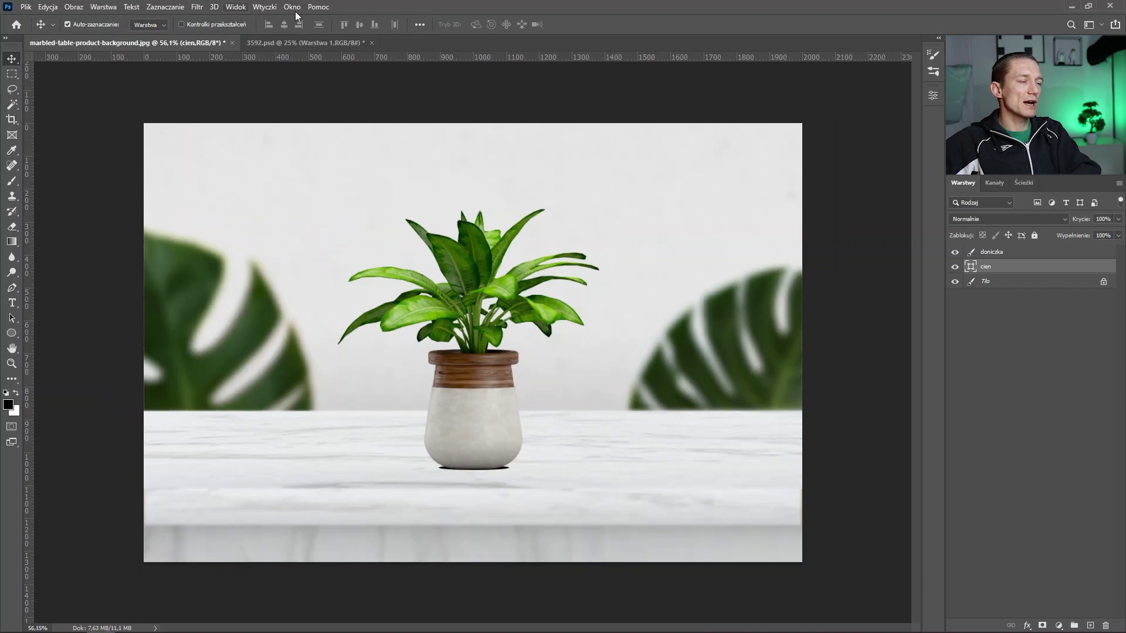
{"action": "left_click", "coordinate": [197, 7]}
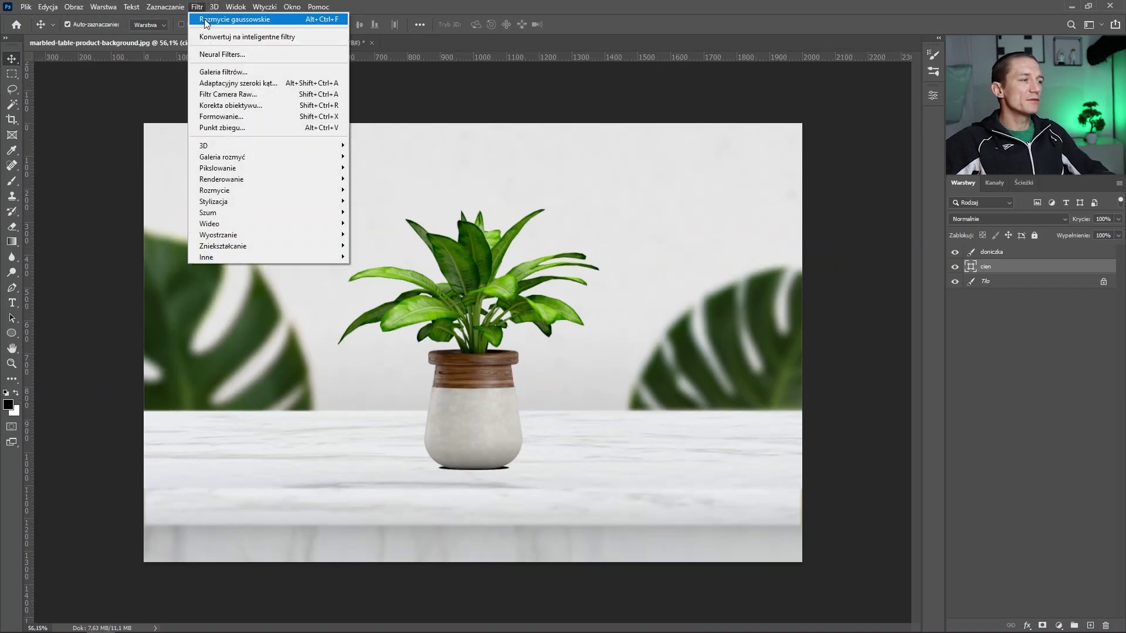
{"action": "mouse_move", "coordinate": [215, 190]}
{"action": "left_click", "coordinate": [379, 201]}
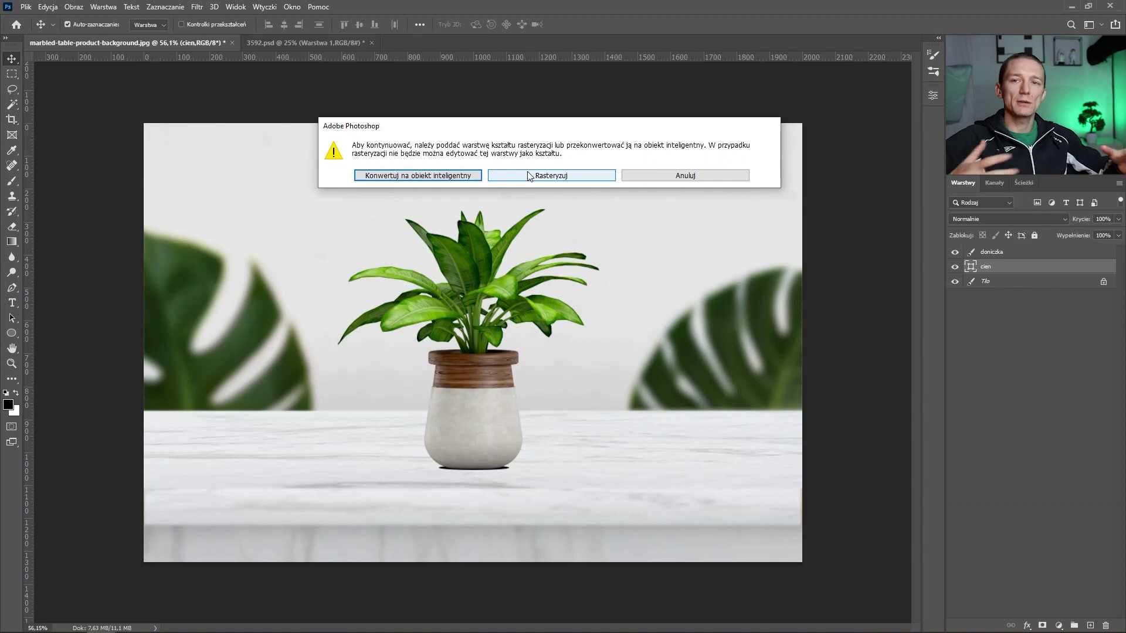
{"action": "left_click", "coordinate": [429, 175]}
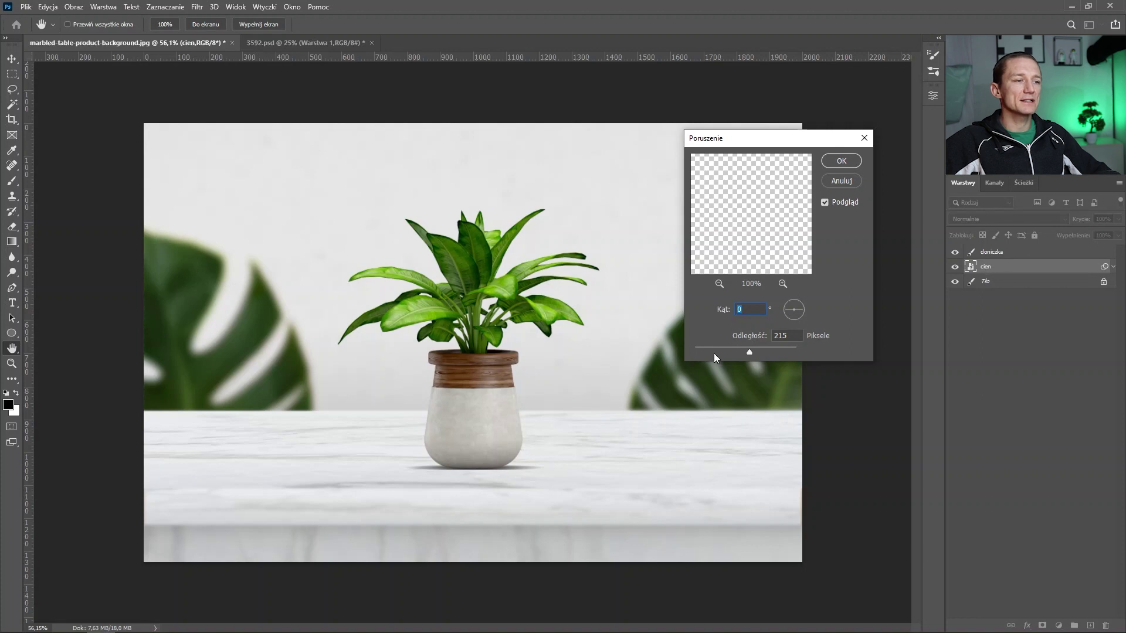
{"action": "left_click_drag", "start_coordinate": [720, 347], "coordinate": [722, 348]}
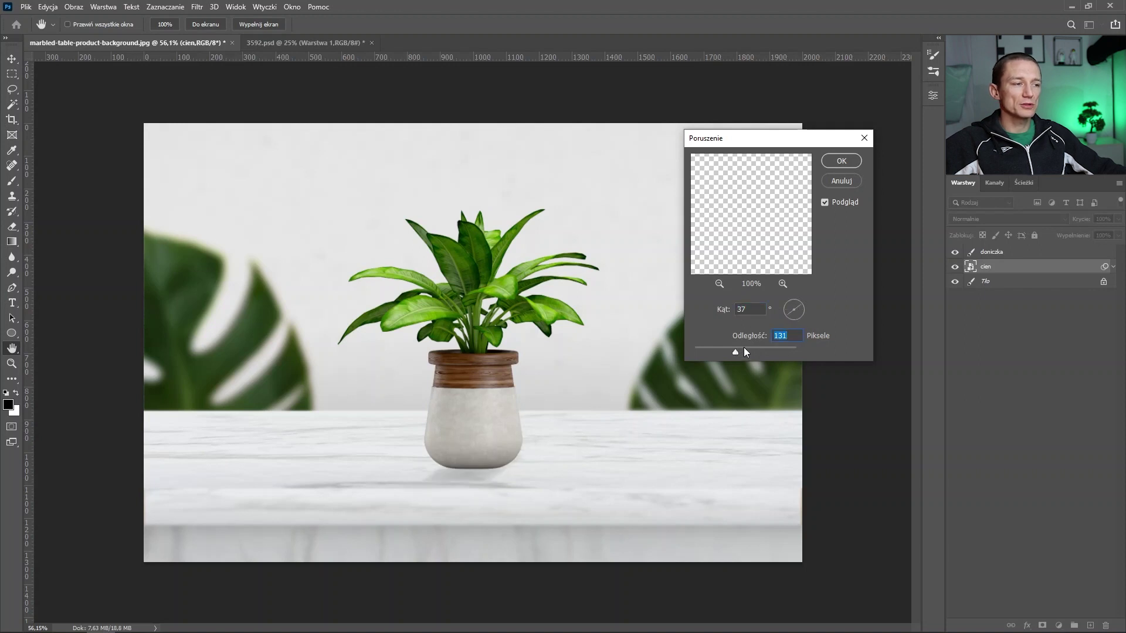
{"action": "left_click_drag", "start_coordinate": [726, 346], "coordinate": [719, 347]}
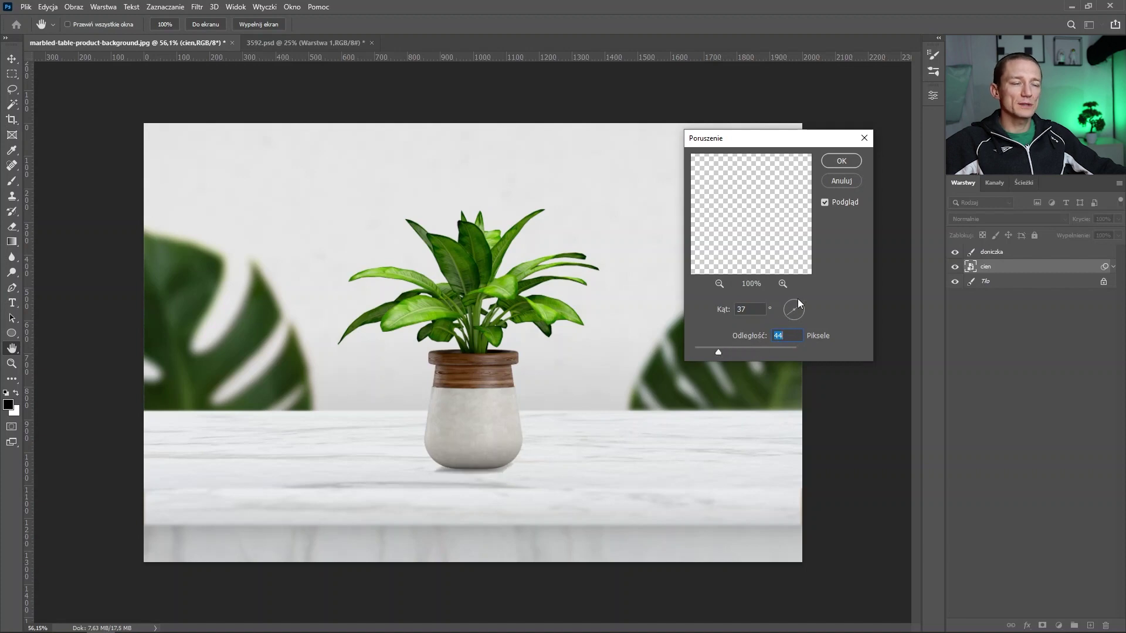
{"action": "key", "text": "shift+Tab"}
{"action": "type", "text": "0"}
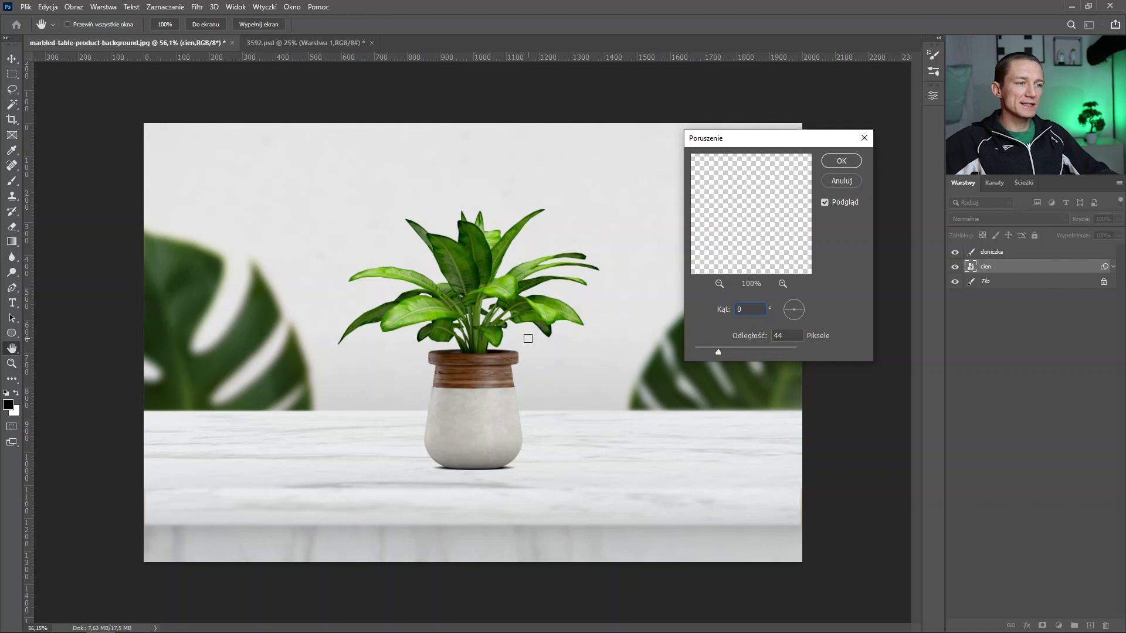
{"action": "left_click", "coordinate": [727, 349]}
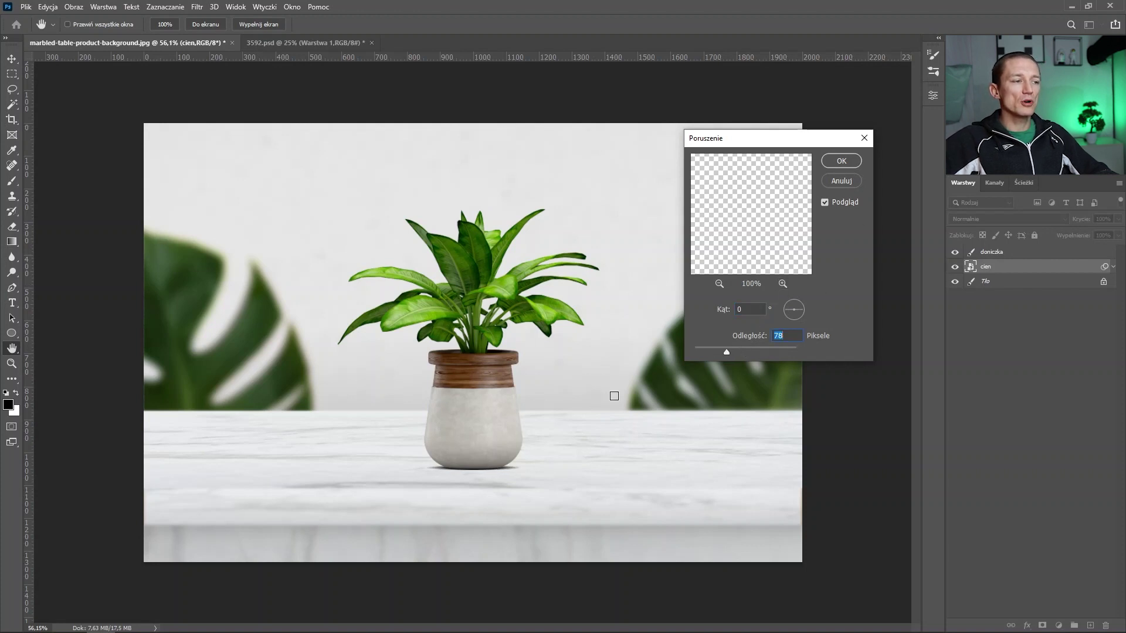
{"action": "left_click", "coordinate": [851, 163]}
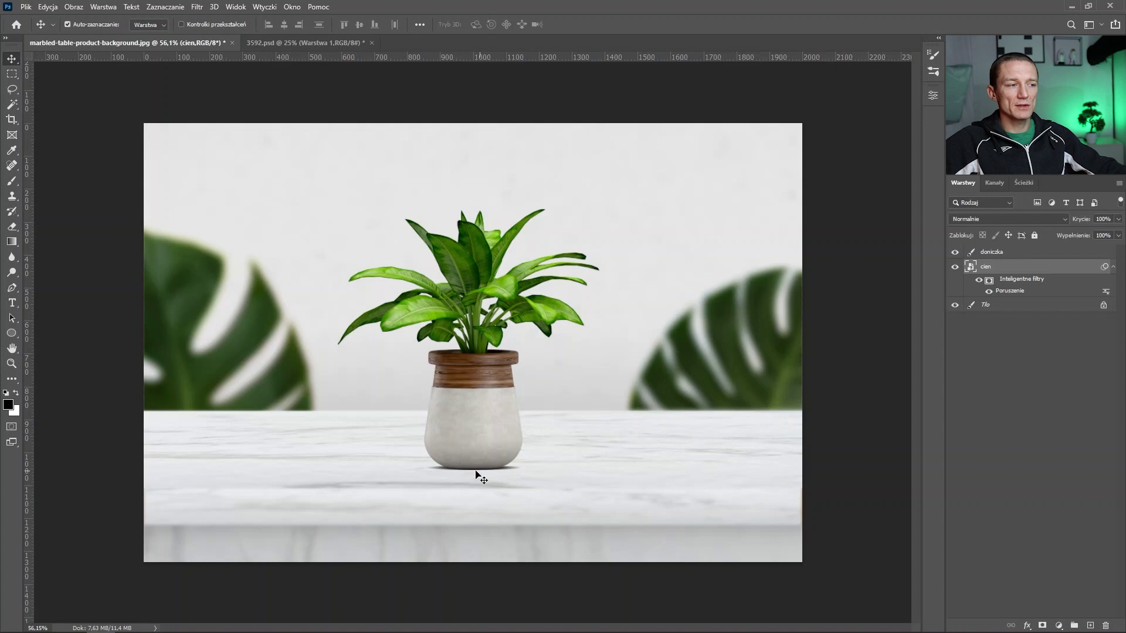
Step: Reopen the cien Motion Blur smart filter and reduce its distance to 99 pixels
{"action": "double_click", "coordinate": [1020, 292]}
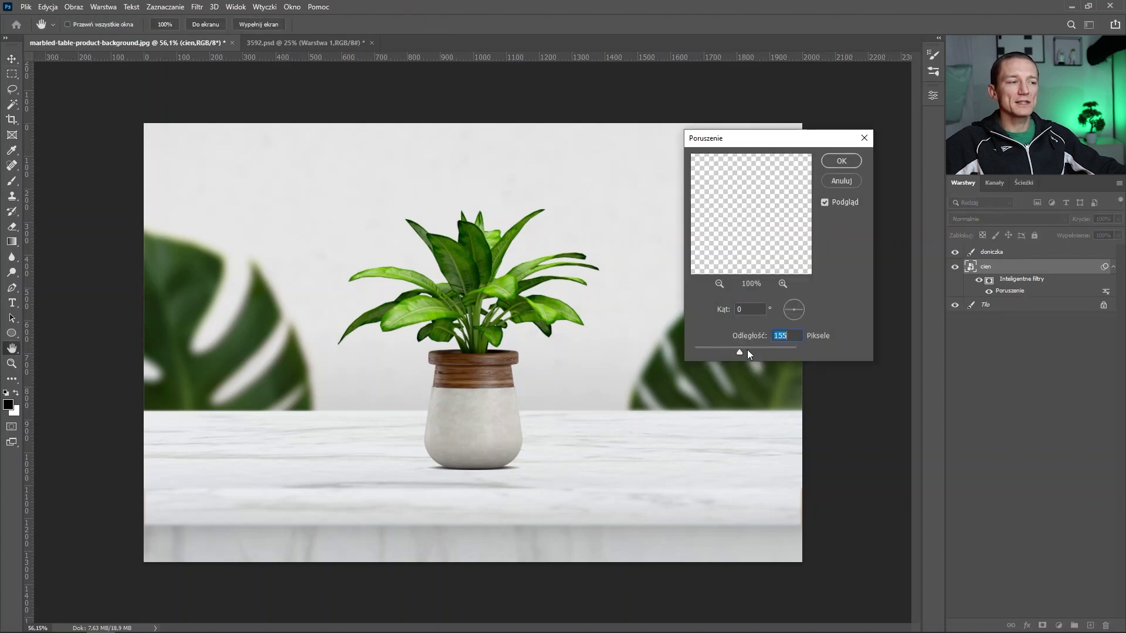
{"action": "left_click_drag", "start_coordinate": [741, 351], "coordinate": [731, 350]}
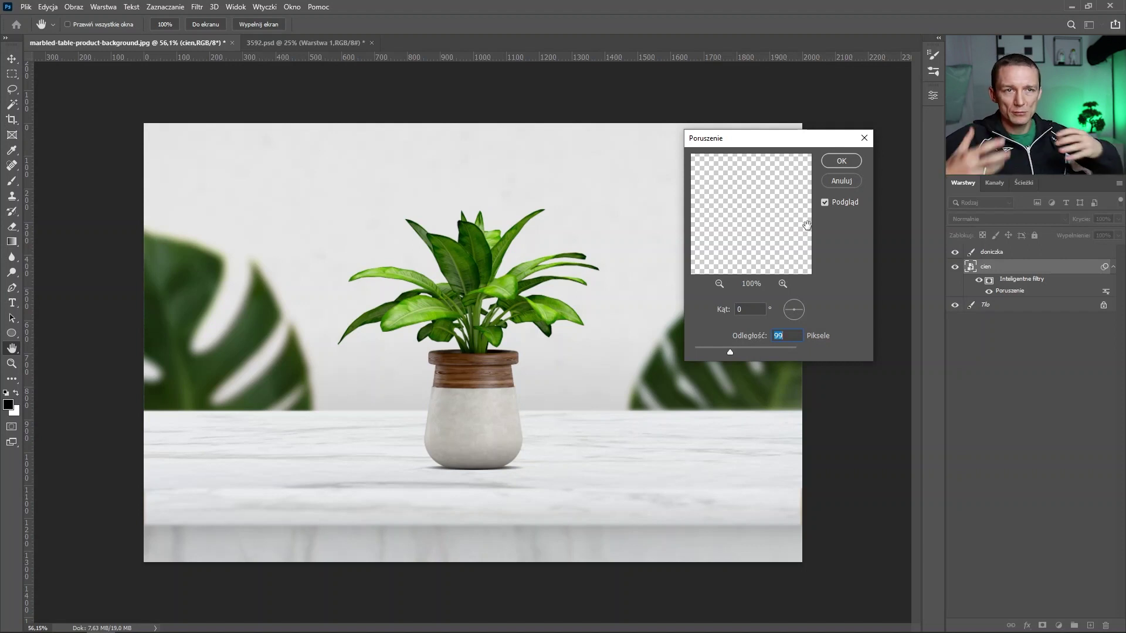
{"action": "left_click", "coordinate": [842, 183]}
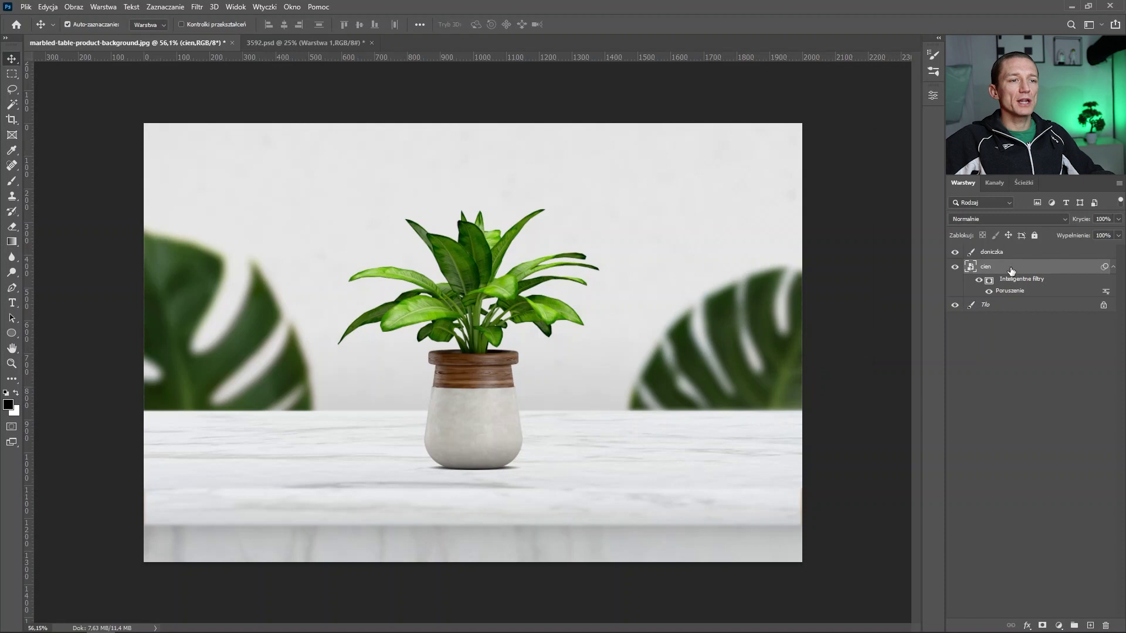
Step: Draw a thin black ellipse under the pot's base and give it a smart Motion Blur
{"action": "left_click", "coordinate": [12, 332]}
{"action": "left_click_drag", "start_coordinate": [407, 466], "coordinate": [562, 469]}
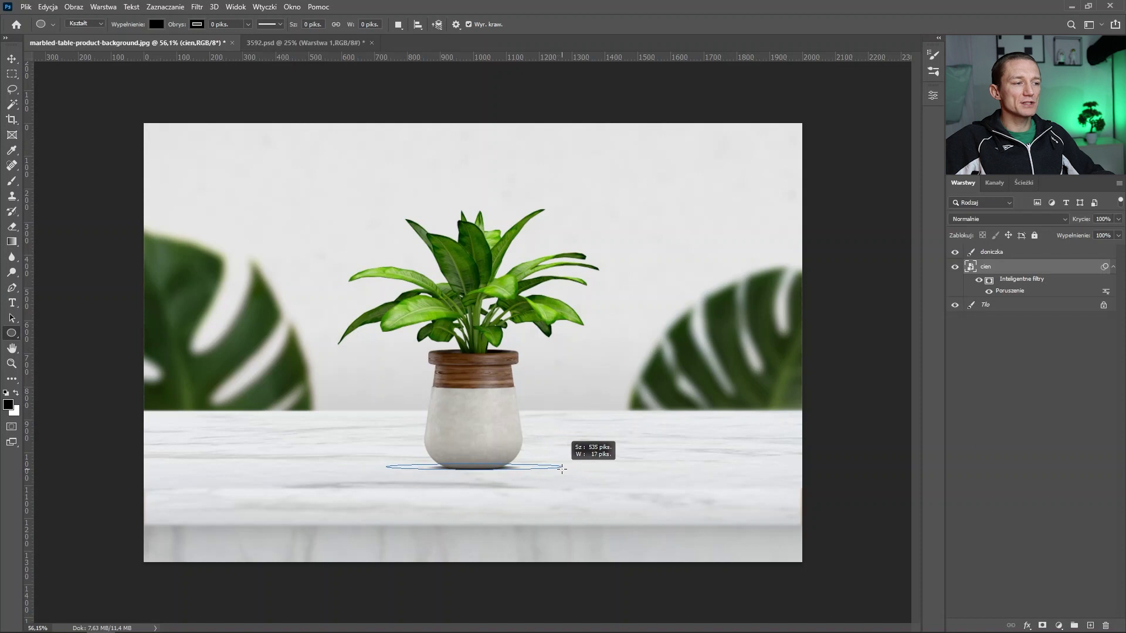
{"action": "left_click_drag", "start_coordinate": [562, 469], "coordinate": [563, 470]}
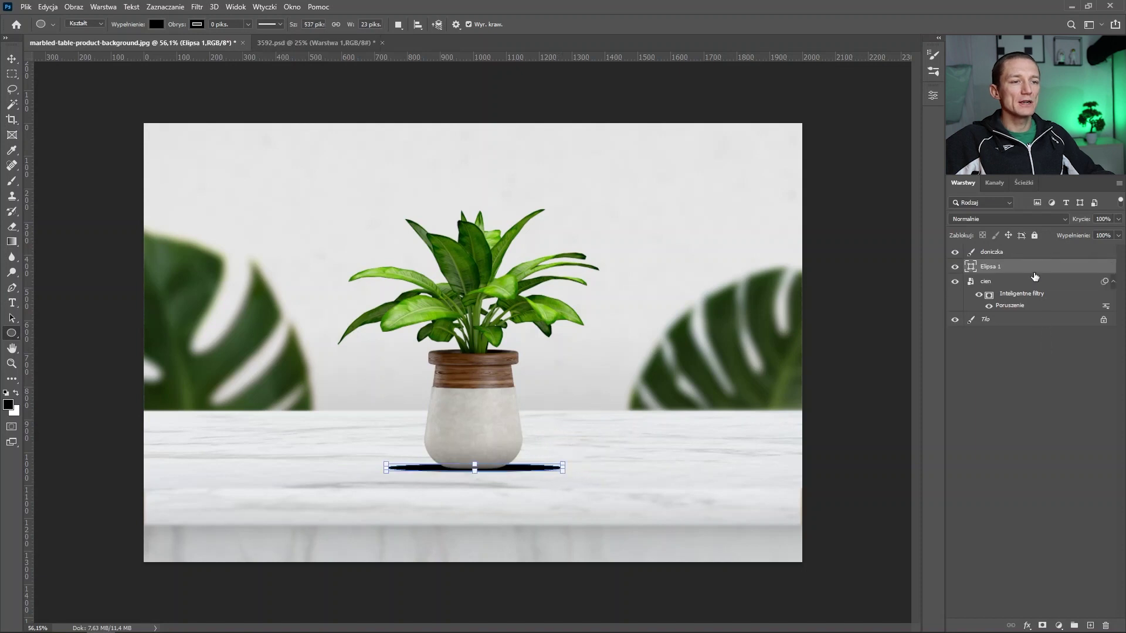
{"action": "left_click", "coordinate": [197, 7]}
{"action": "mouse_move", "coordinate": [214, 190]}
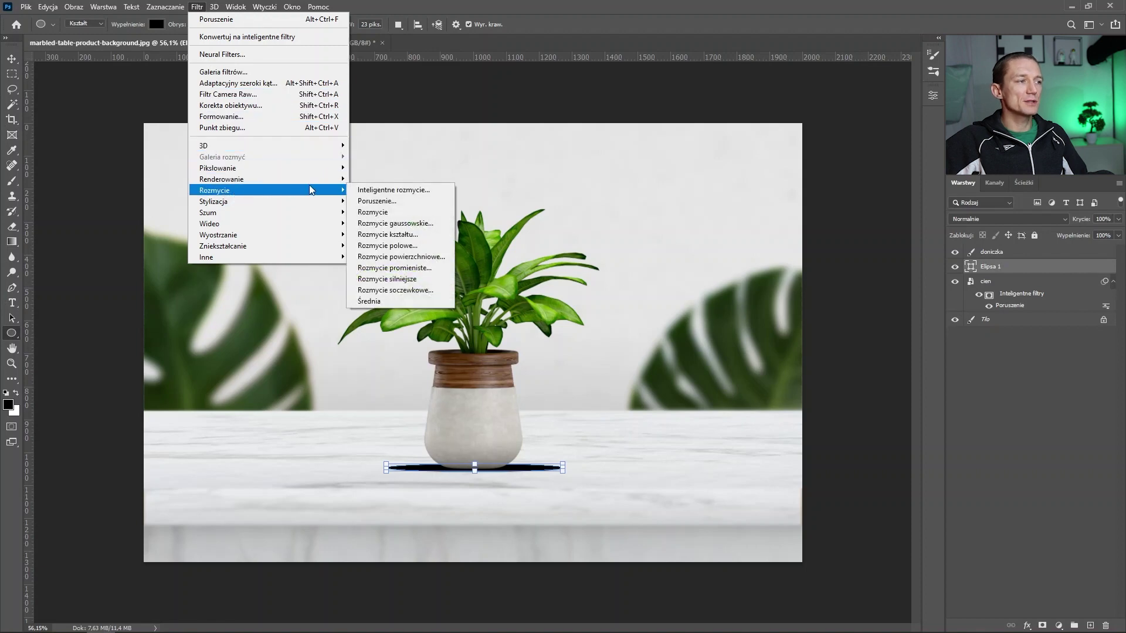
{"action": "left_click", "coordinate": [375, 201]}
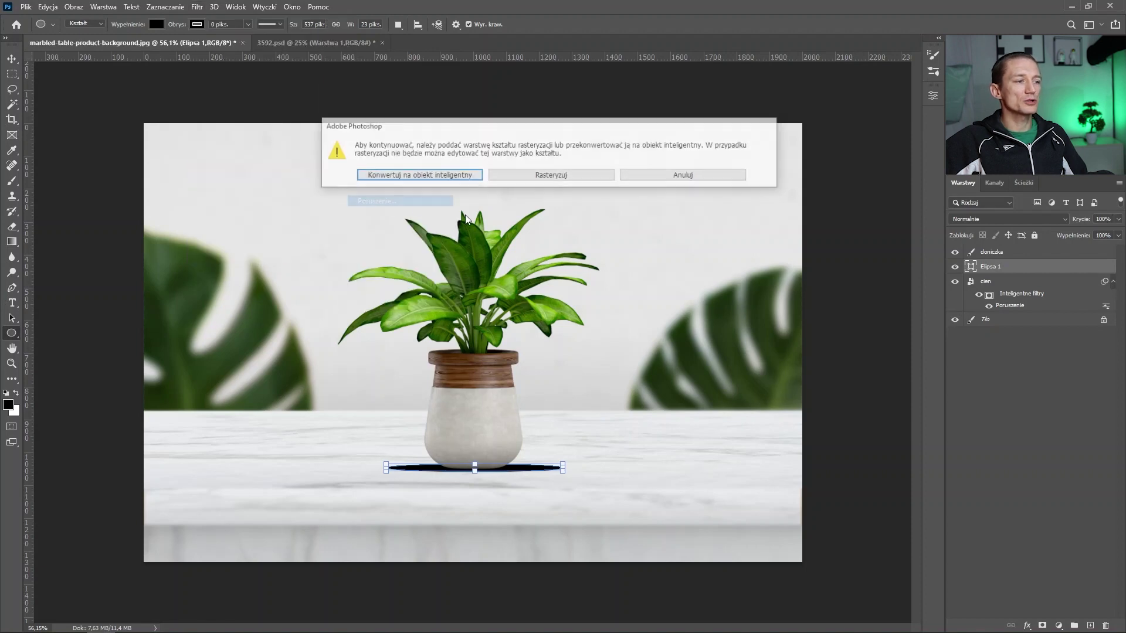
{"action": "left_click", "coordinate": [463, 176]}
{"action": "left_click_drag", "start_coordinate": [746, 347], "coordinate": [761, 349]}
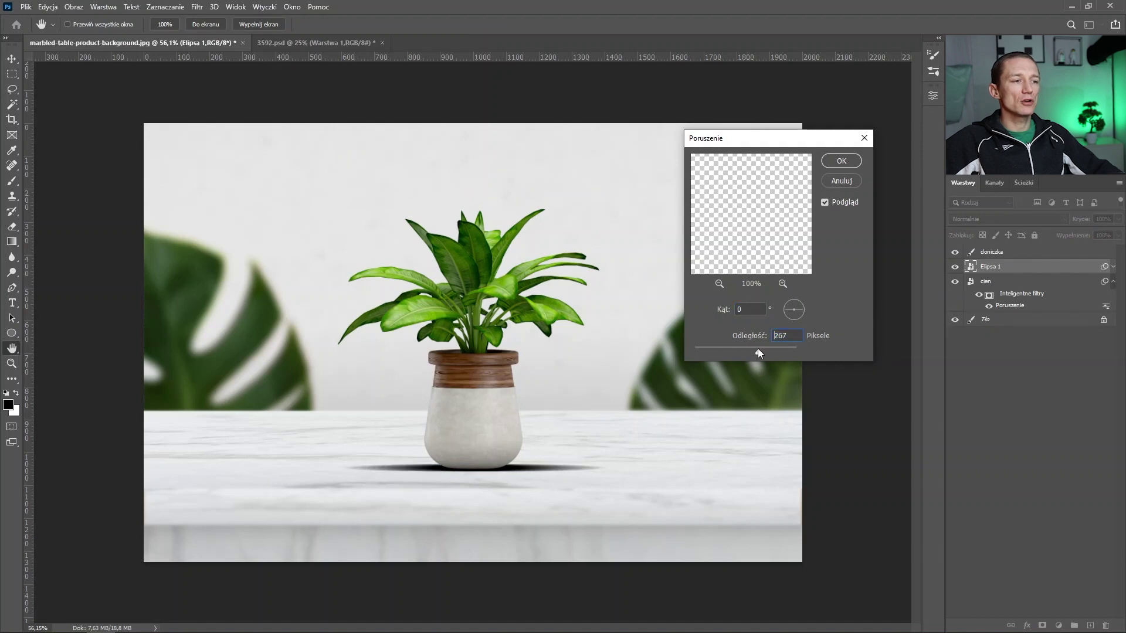
{"action": "left_click", "coordinate": [853, 167]}
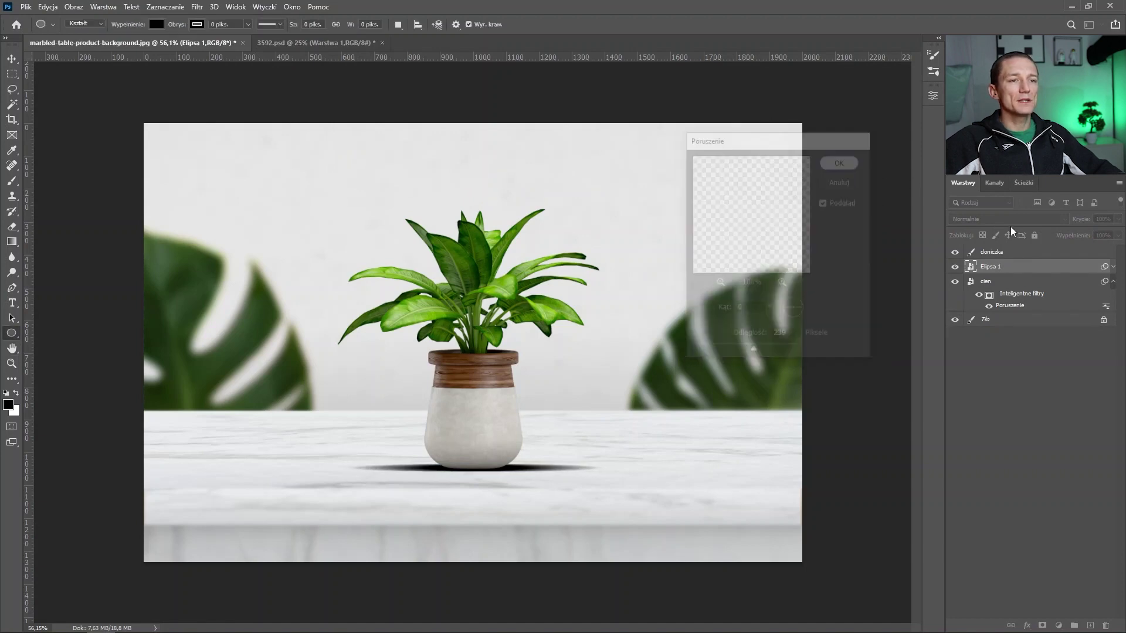
Step: Lower the new ellipse shadow's opacity to 46%
{"action": "left_click_drag", "start_coordinate": [1072, 220], "coordinate": [1065, 217]}
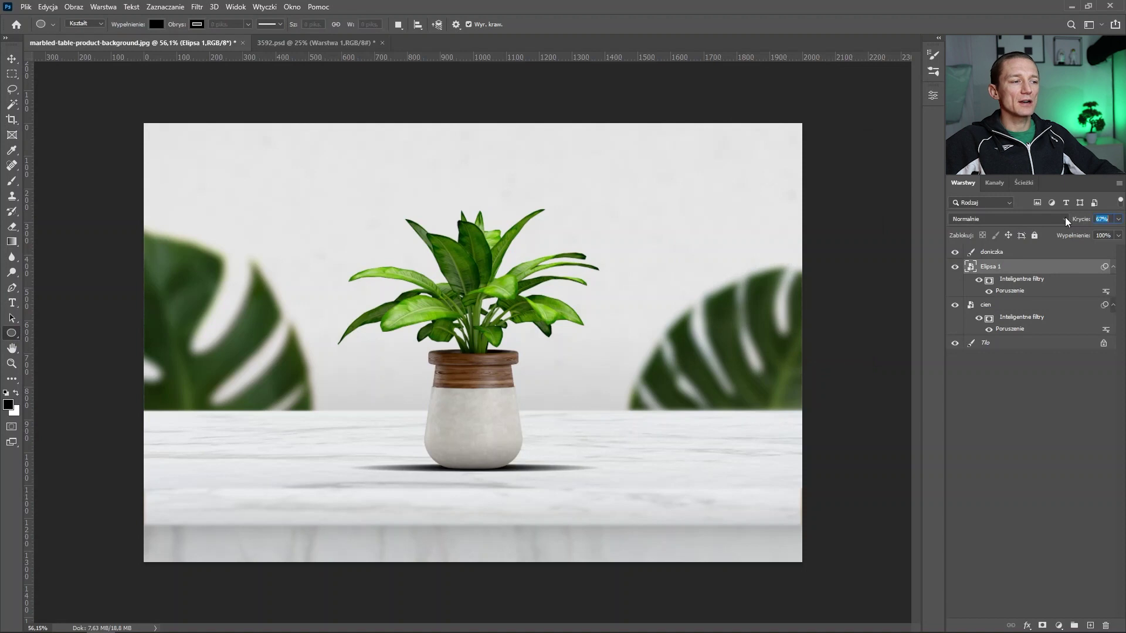
{"action": "left_click", "coordinate": [1064, 218]}
{"action": "left_click", "coordinate": [1062, 221]}
{"action": "left_click_drag", "start_coordinate": [1079, 219], "coordinate": [1077, 220]}
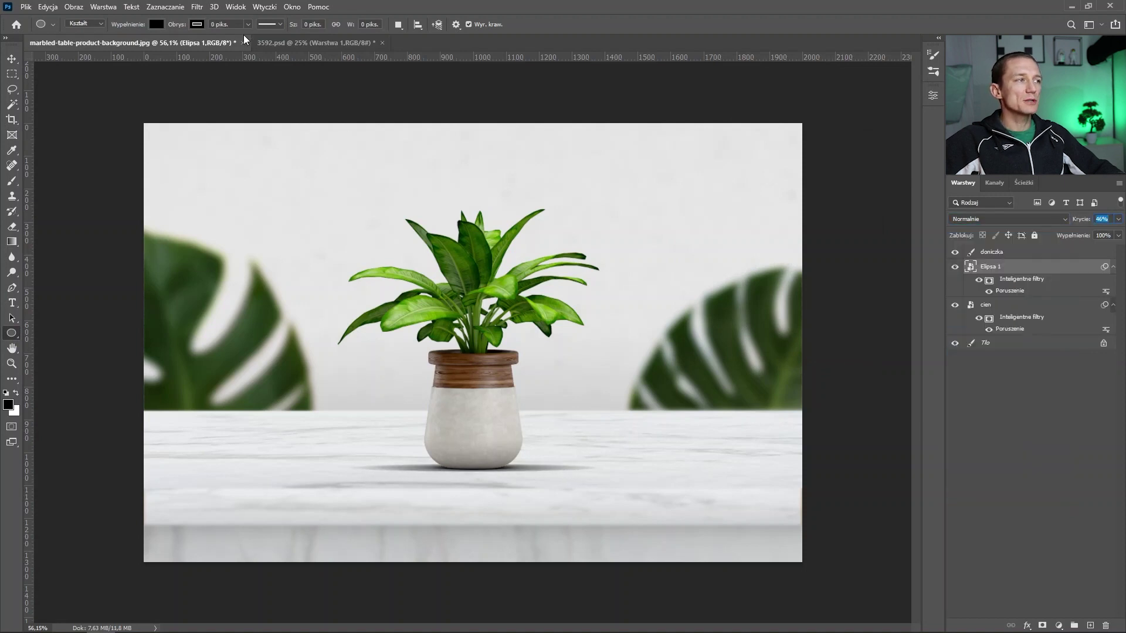
Step: Soften the ellipse shadow's edges with a small-radius Gaussian Blur
{"action": "left_click", "coordinate": [197, 7]}
{"action": "mouse_move", "coordinate": [228, 190]}
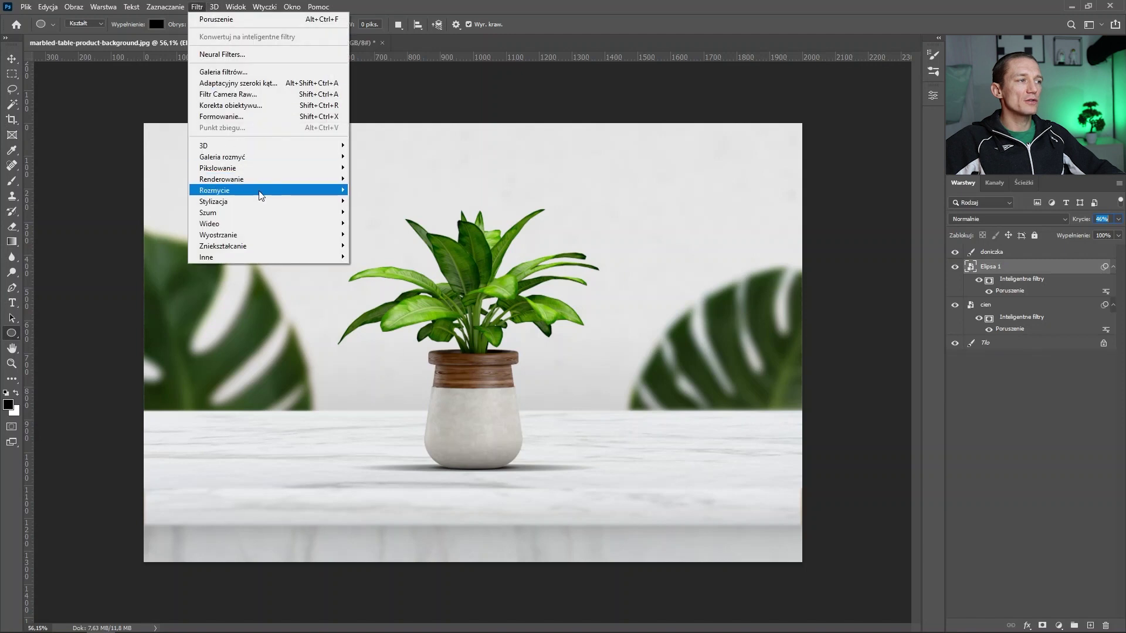
{"action": "left_click", "coordinate": [395, 224]}
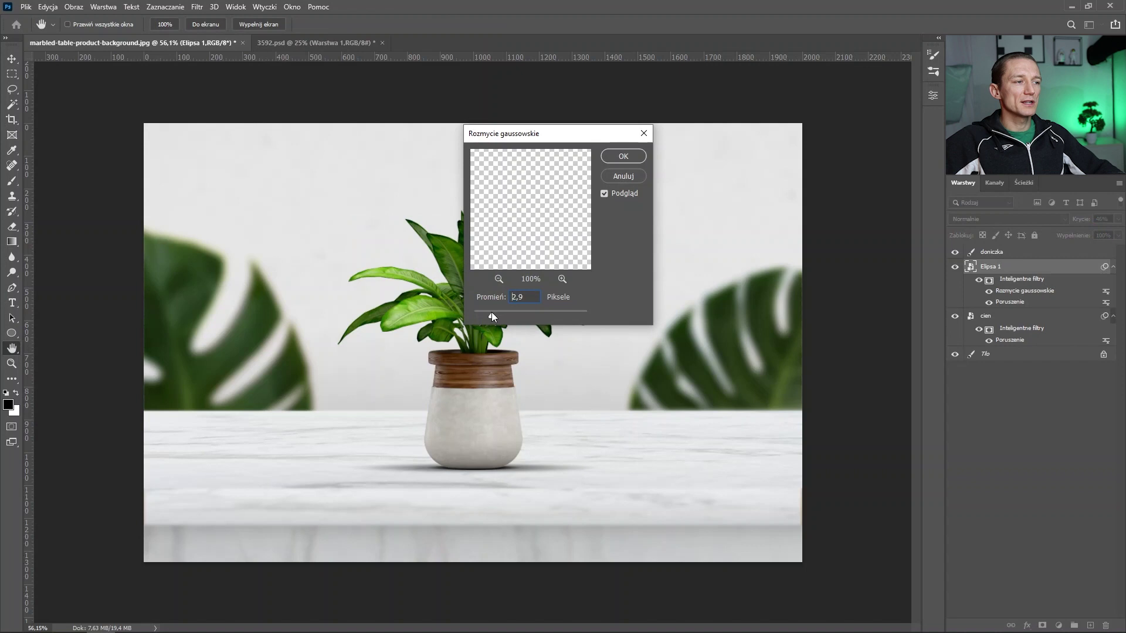
{"action": "left_click_drag", "start_coordinate": [536, 314], "coordinate": [495, 314]}
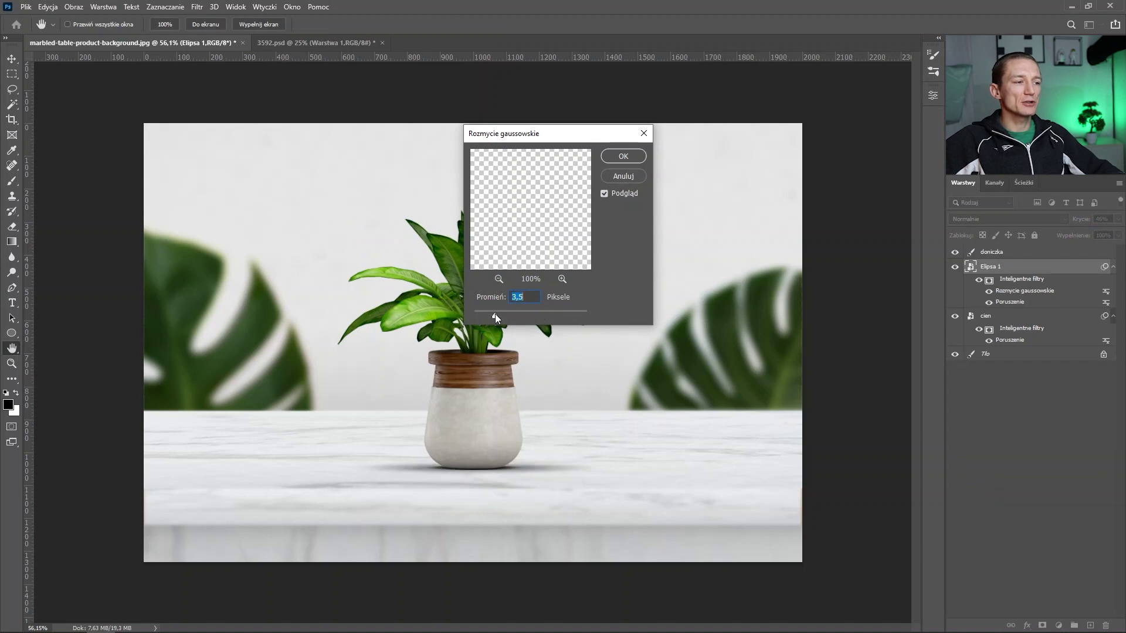
{"action": "left_click", "coordinate": [619, 157]}
Step: Set the cien shadow layer's opacity to 80% and zoom in on the pot's base
{"action": "left_click", "coordinate": [1032, 320]}
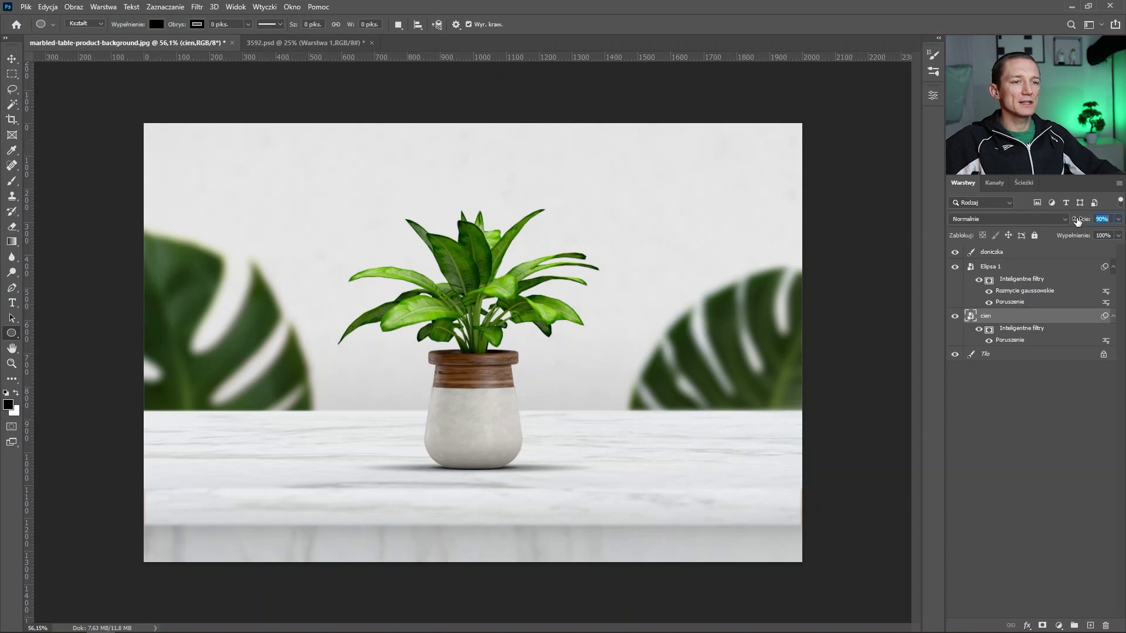
{"action": "type", "text": "80"}
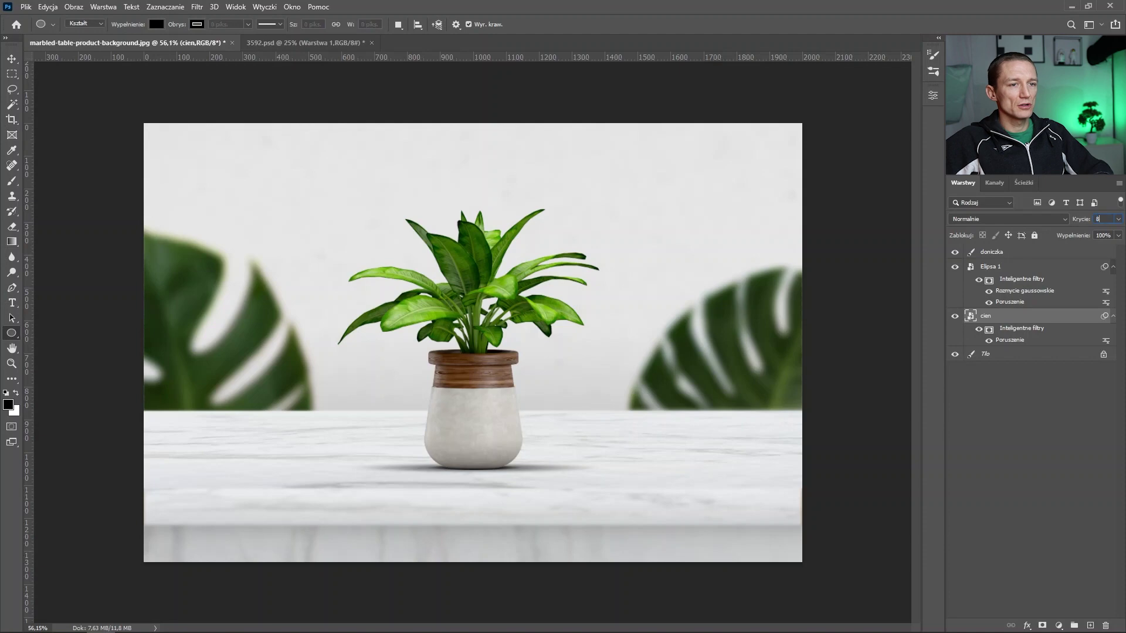
{"action": "key", "text": "Return"}
{"action": "key", "text": "v"}
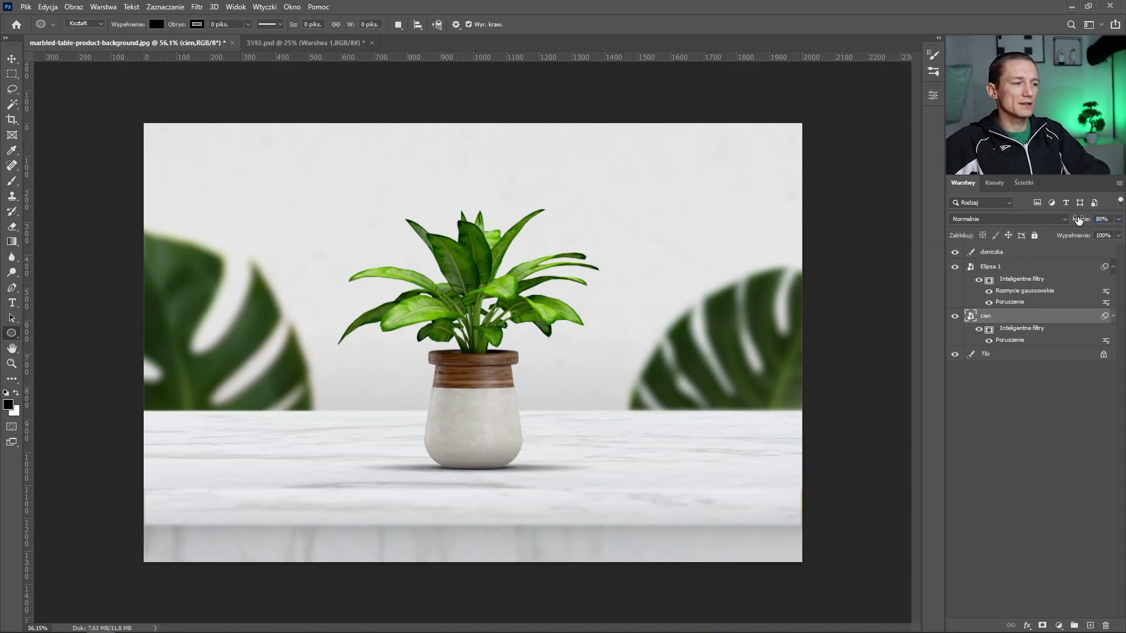
{"action": "scroll", "coordinate": [444, 488], "scroll_direction": "up", "scroll_amount": 2}
{"action": "scroll", "coordinate": [444, 488], "scroll_direction": "up", "scroll_amount": 4}
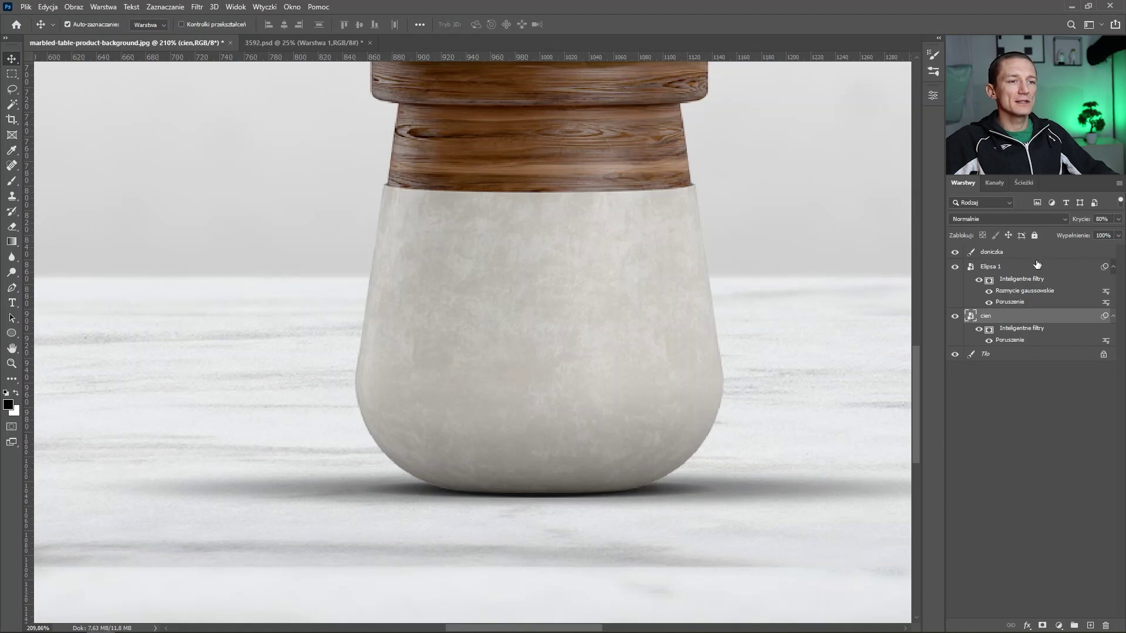
{"action": "left_click", "coordinate": [1008, 254]}
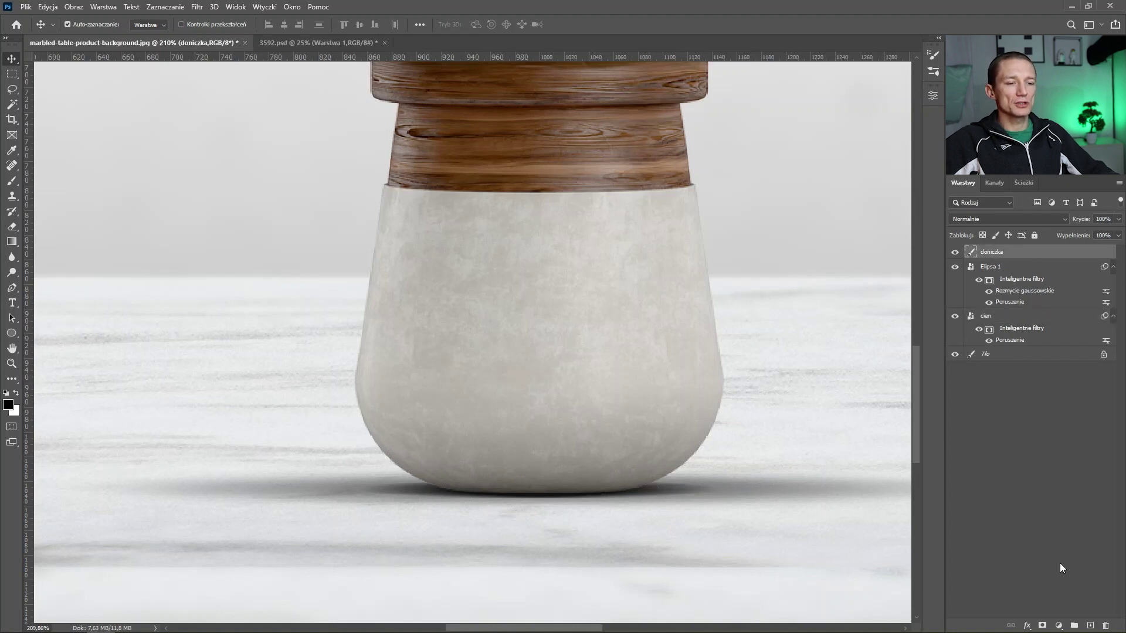
Step: Add a black Solid Color fill clipped to doniczka, with its mask inverted to hide it
{"action": "left_click", "coordinate": [1058, 626]}
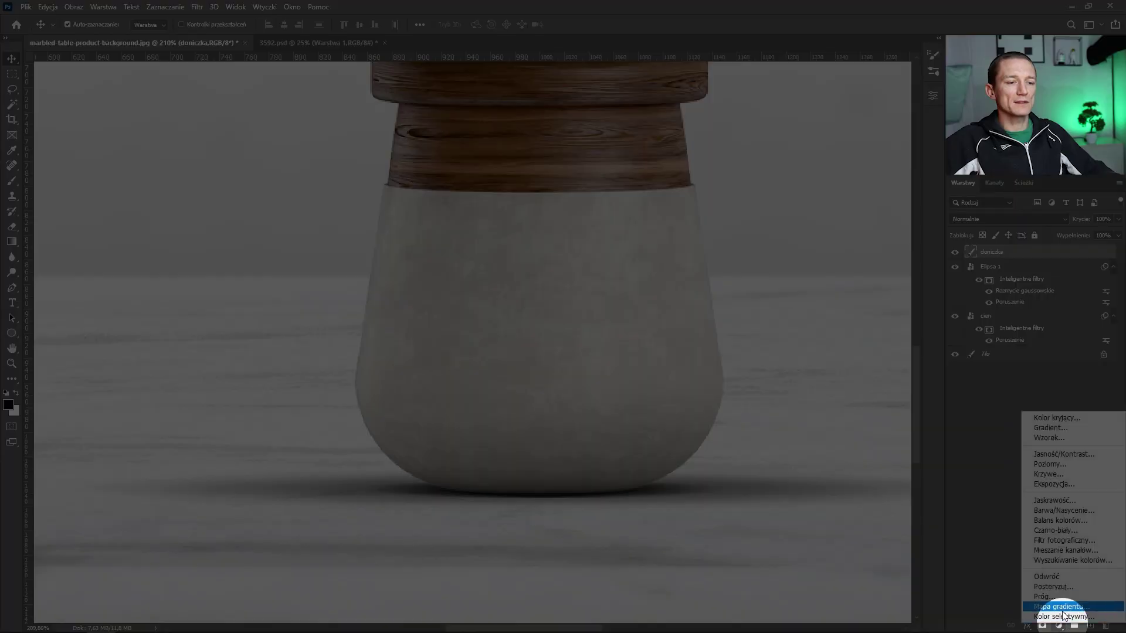
{"action": "left_click", "coordinate": [1061, 626]}
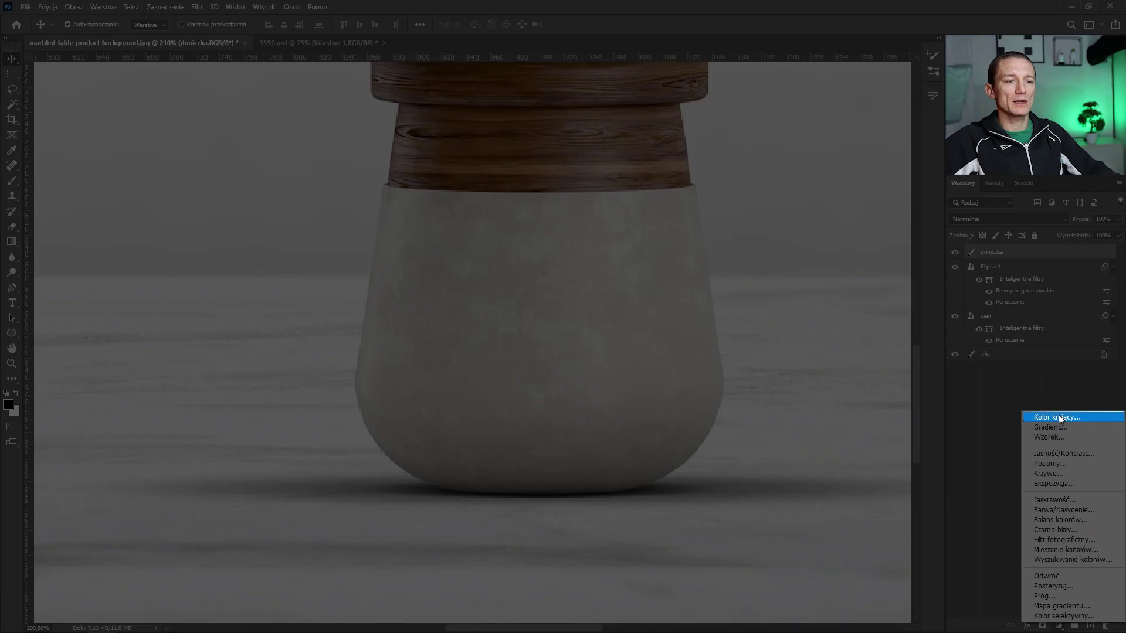
{"action": "left_click", "coordinate": [1058, 417]}
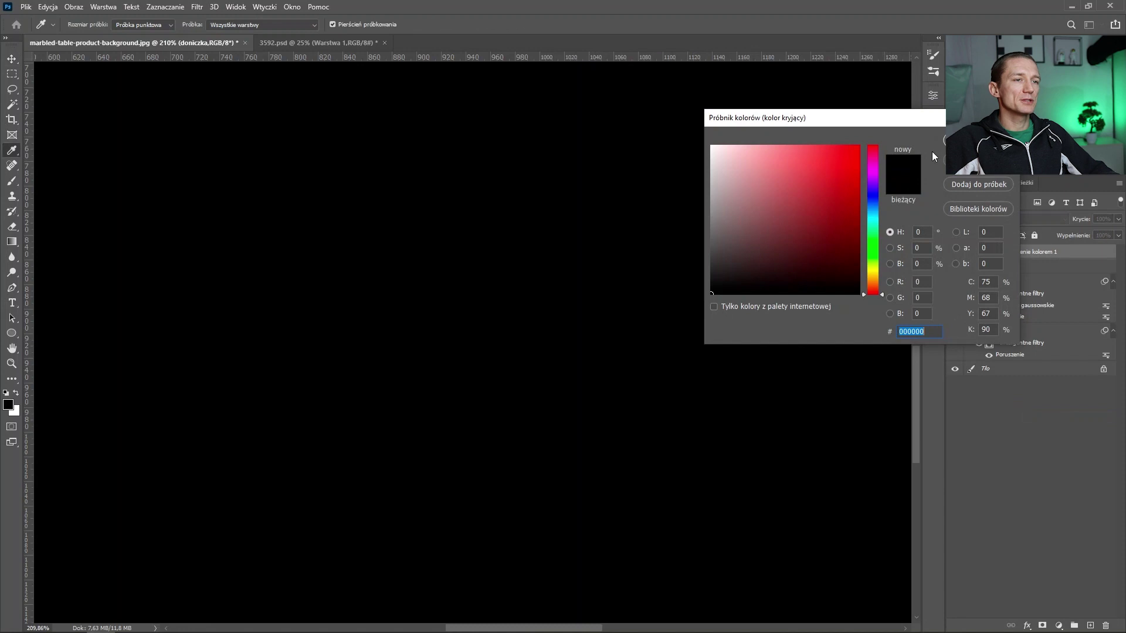
{"action": "key", "text": "Return"}
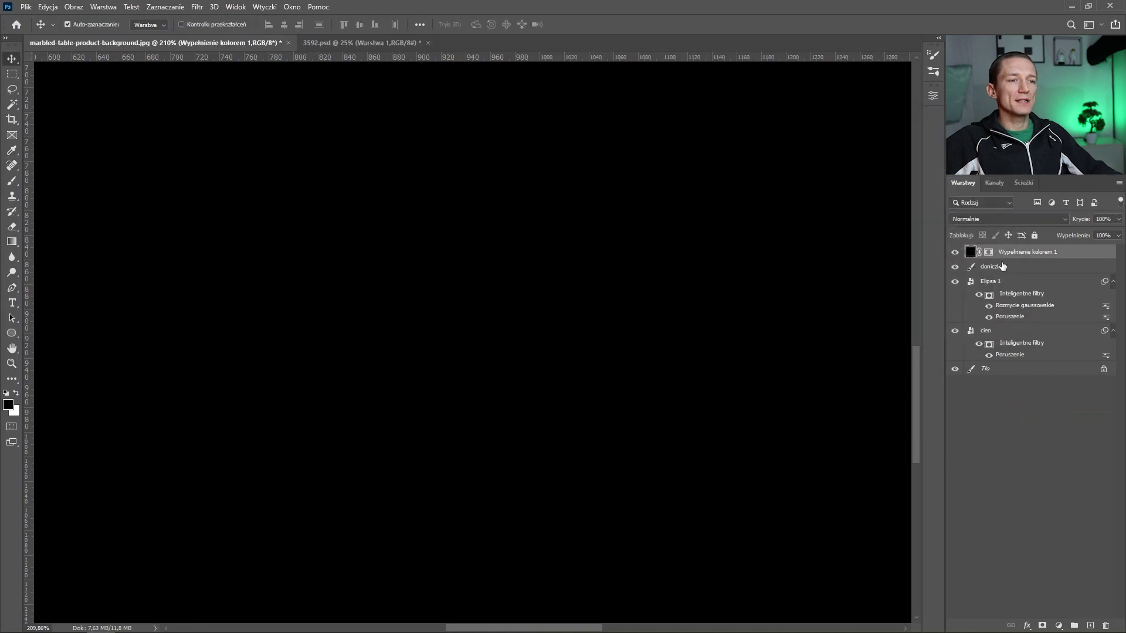
{"action": "left_click_drag", "start_coordinate": [1000, 252], "coordinate": [1003, 256]}
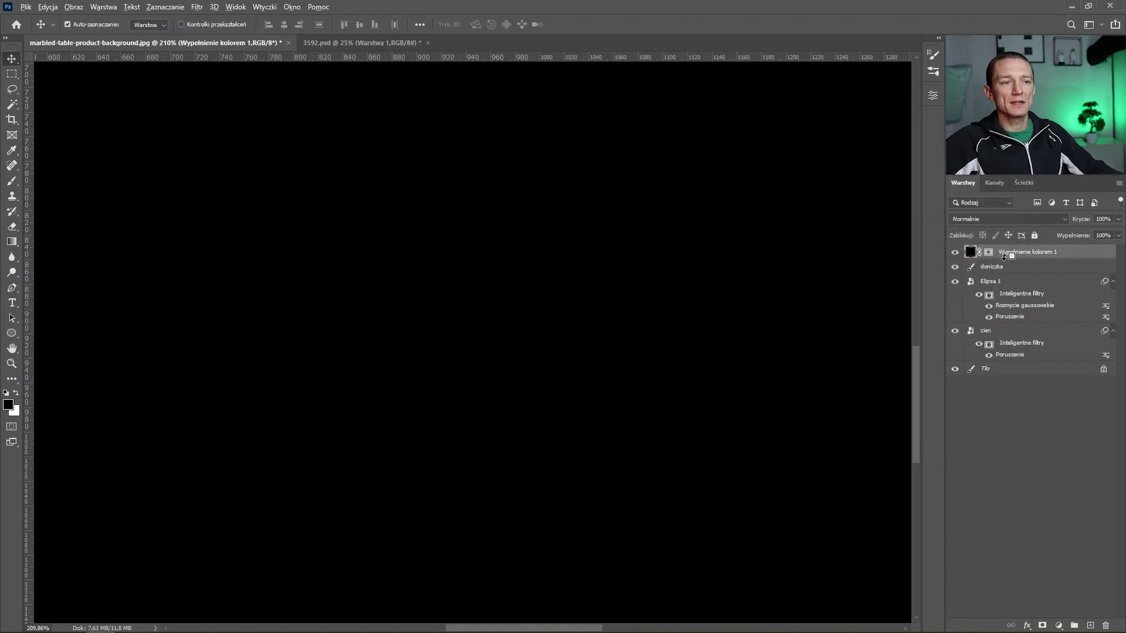
{"action": "left_click", "coordinate": [988, 258], "text": "alt"}
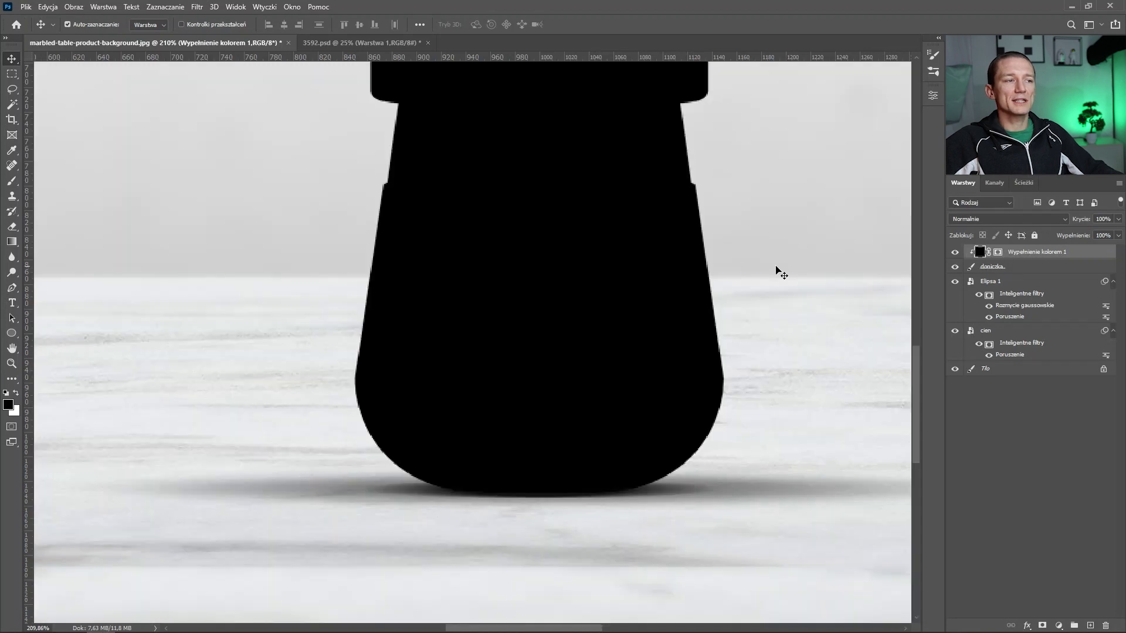
{"action": "scroll", "coordinate": [739, 266], "scroll_direction": "down", "scroll_amount": 2}
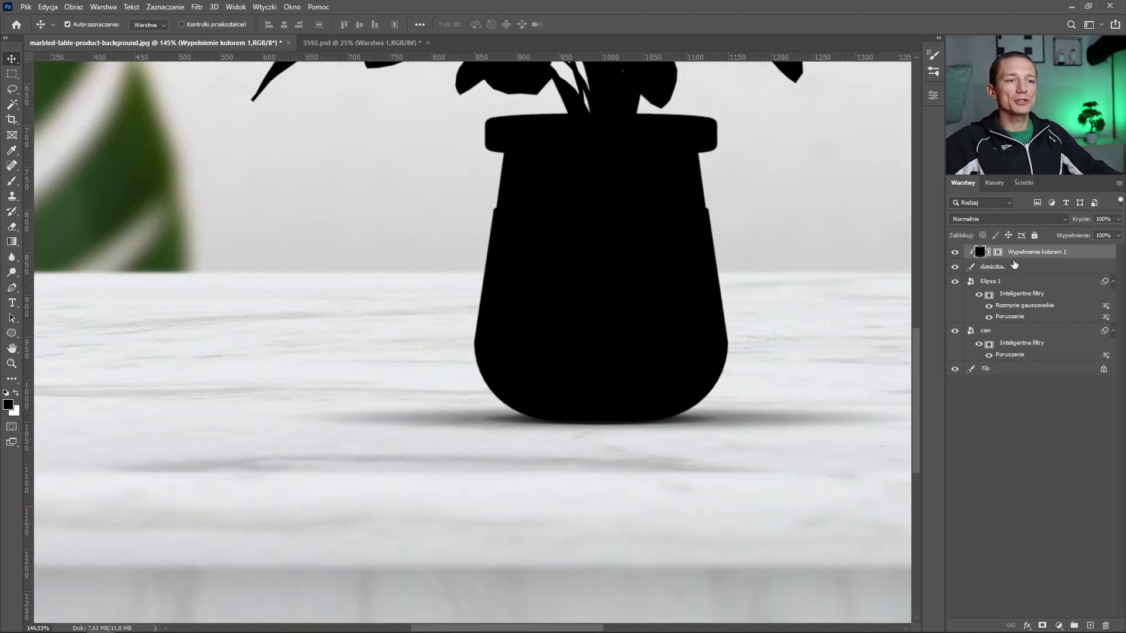
{"action": "left_click", "coordinate": [997, 252]}
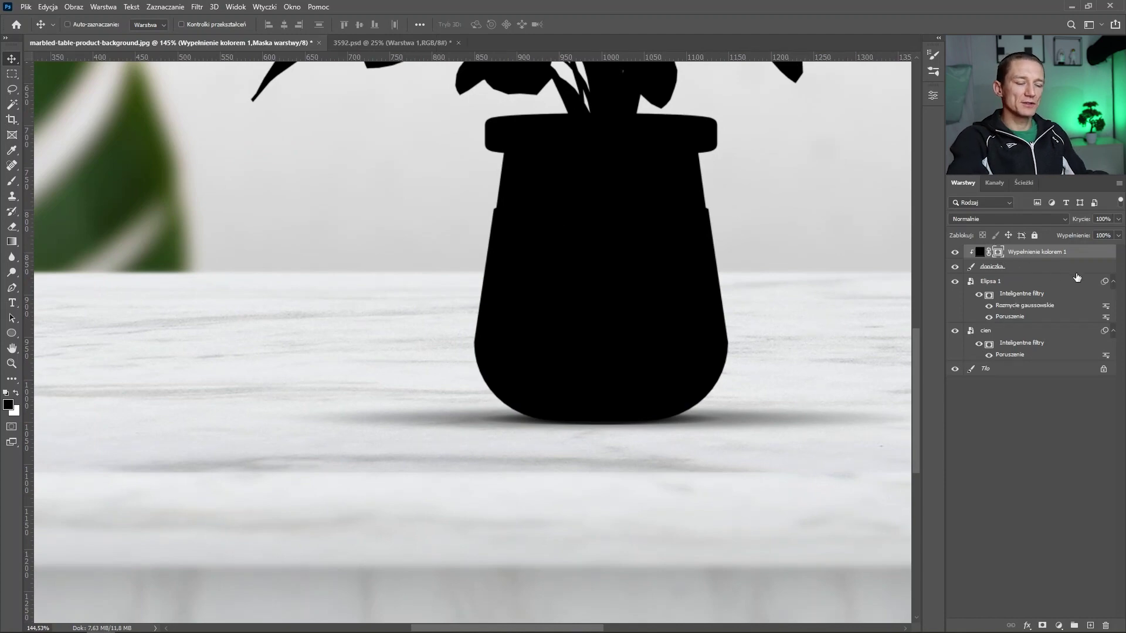
{"action": "key", "text": "ctrl+i"}
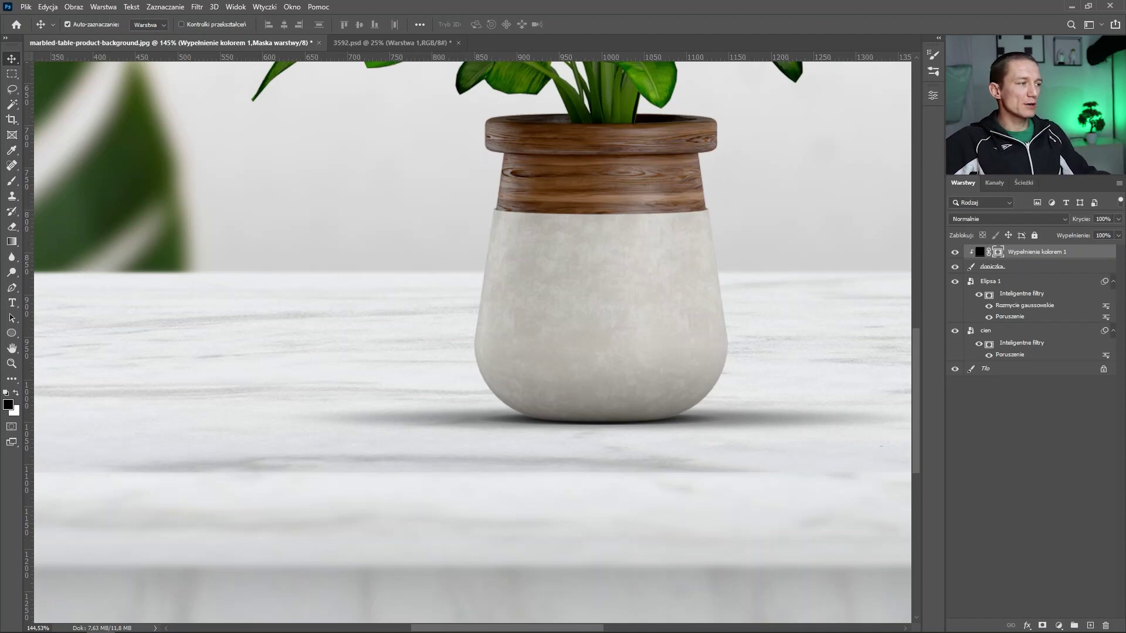
{"action": "left_click", "coordinate": [15, 392]}
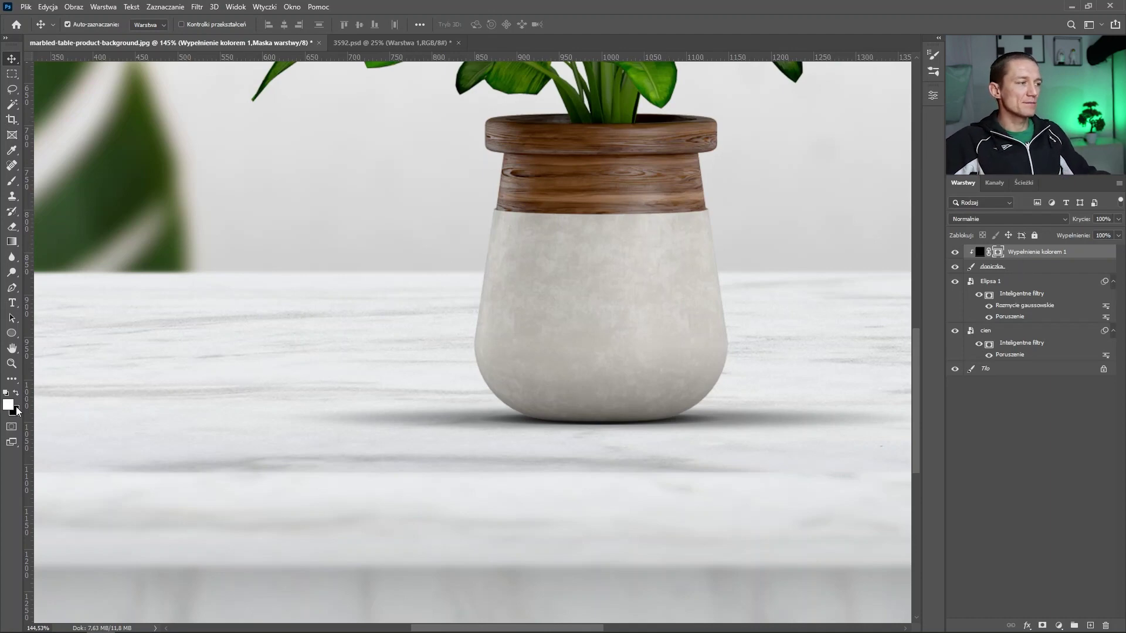
Step: Paint the black fill back over the pot at full brush opacity, then undo it
{"action": "left_click", "coordinate": [11, 181]}
{"action": "mouse_move", "coordinate": [604, 269]}
{"action": "left_mouse_down"}
{"action": "mouse_move", "coordinate": [538, 470]}
{"action": "mouse_move", "coordinate": [759, 433]}
{"action": "mouse_move", "coordinate": [641, 435]}
{"action": "mouse_move", "coordinate": [621, 365]}
{"action": "left_mouse_up"}
{"action": "key", "text": "0"}
{"action": "mouse_move", "coordinate": [731, 276]}
{"action": "left_mouse_down"}
{"action": "mouse_move", "coordinate": [539, 329]}
{"action": "mouse_move", "coordinate": [796, 473]}
{"action": "left_mouse_up"}
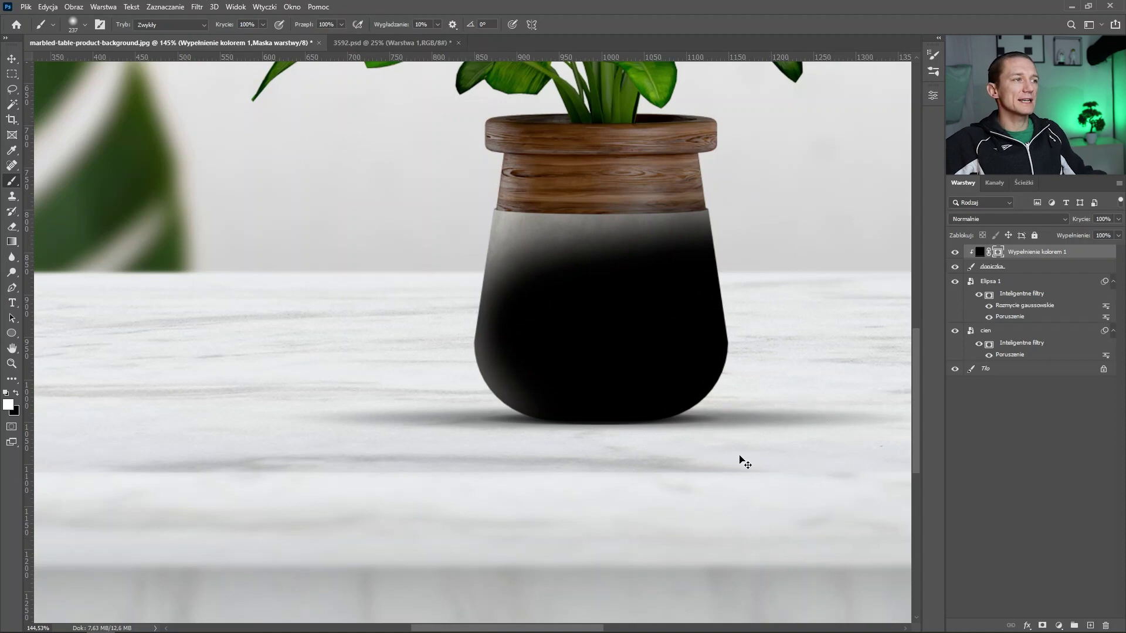
{"action": "key", "text": "ctrl+z"}
Step: With a smaller 10% brush, darken the contact shadow at the pot's lower left and right
{"action": "key", "text": "1"}
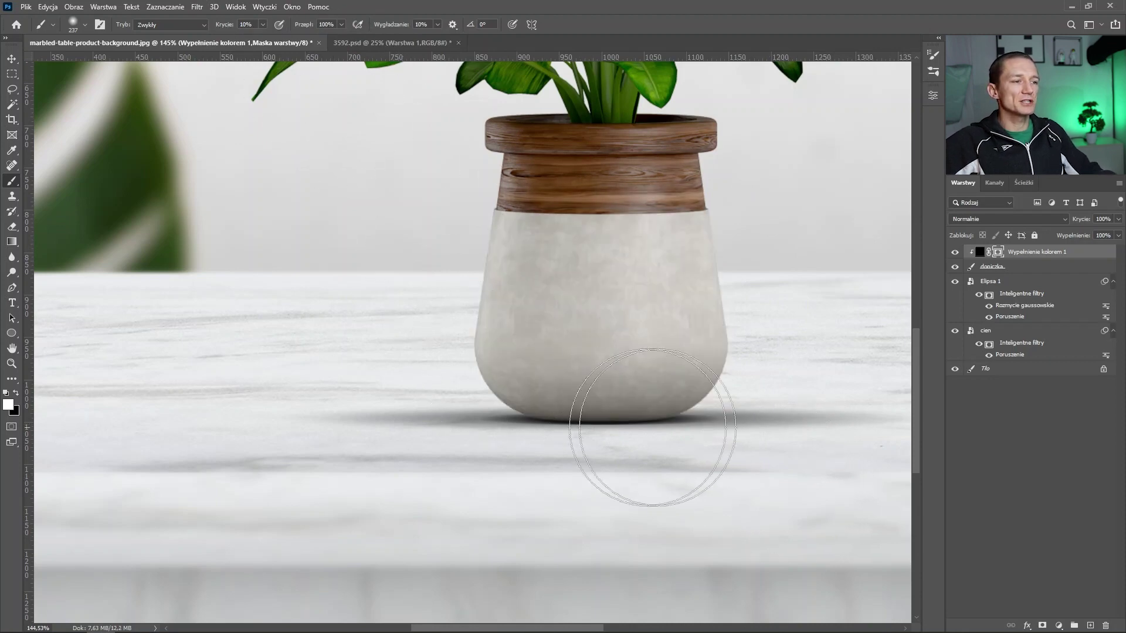
{"action": "scroll", "coordinate": [651, 440], "scroll_direction": "up", "scroll_amount": 5}
{"action": "left_click_drag", "start_coordinate": [696, 427], "coordinate": [662, 427]}
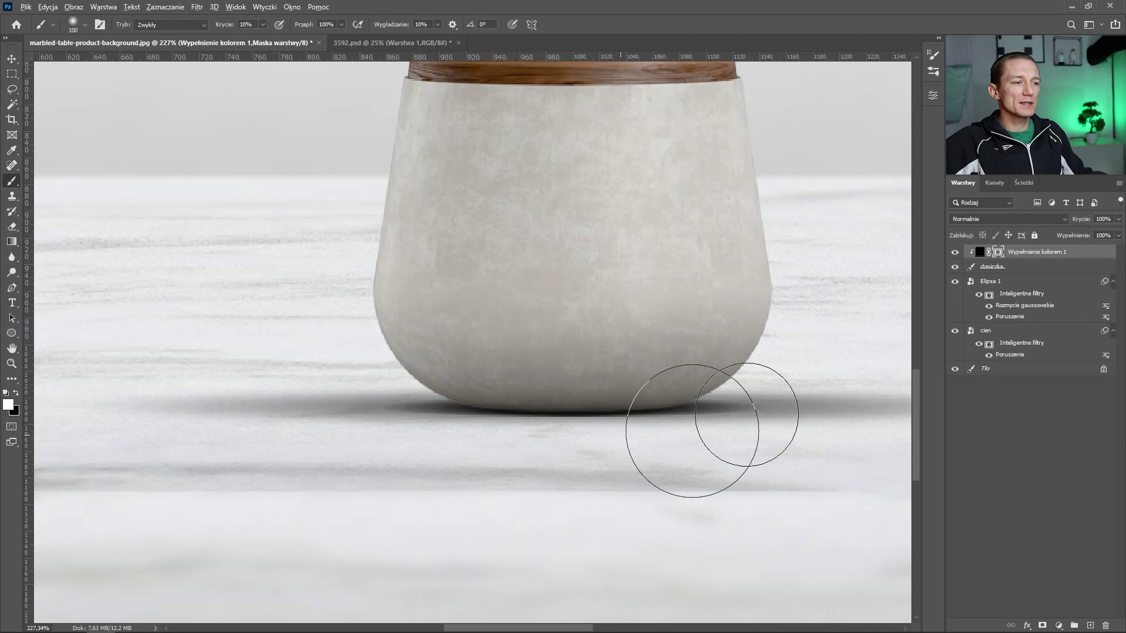
{"action": "left_click_drag", "start_coordinate": [535, 453], "coordinate": [315, 391]}
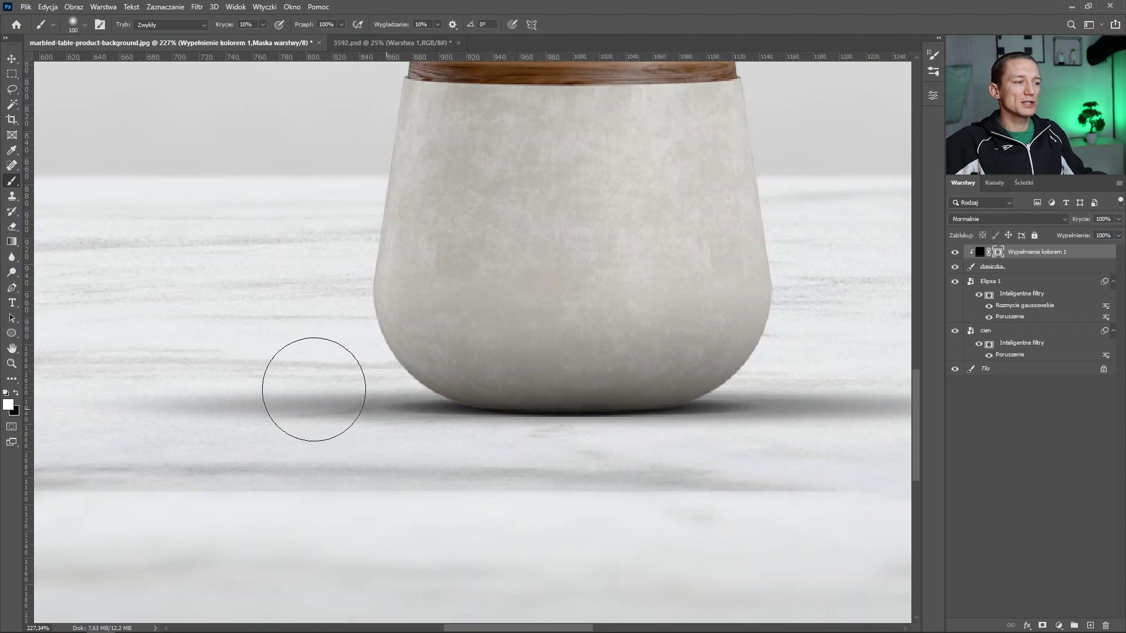
{"action": "left_click_drag", "start_coordinate": [807, 452], "coordinate": [867, 397]}
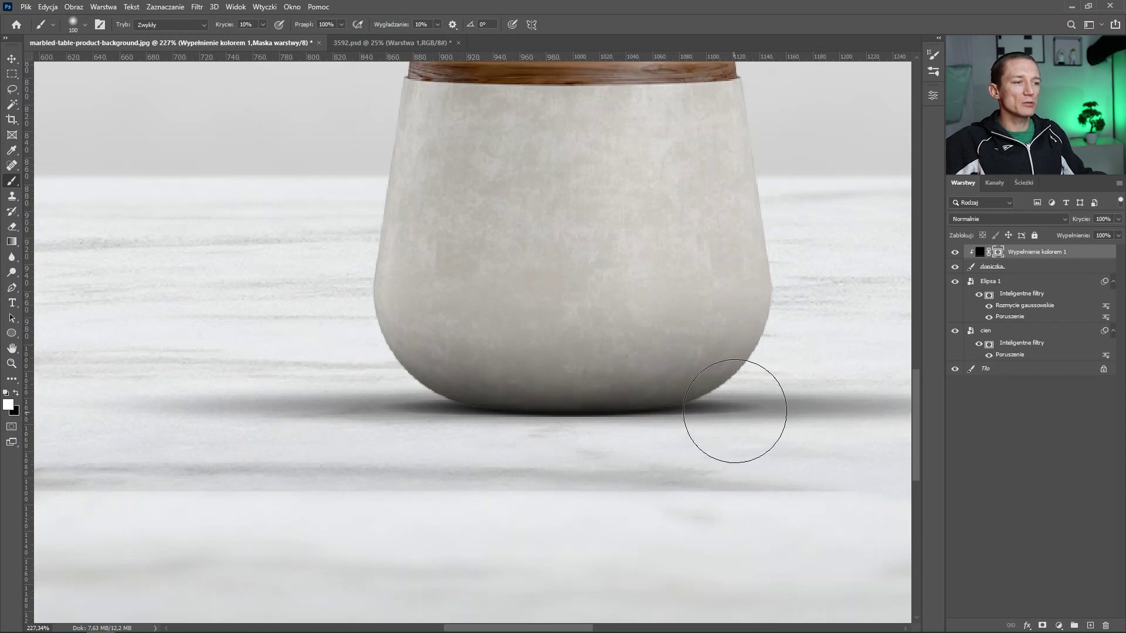
{"action": "scroll", "coordinate": [578, 448], "scroll_direction": "down", "scroll_amount": 3}
{"action": "scroll", "coordinate": [596, 465], "scroll_direction": "down", "scroll_amount": 2}
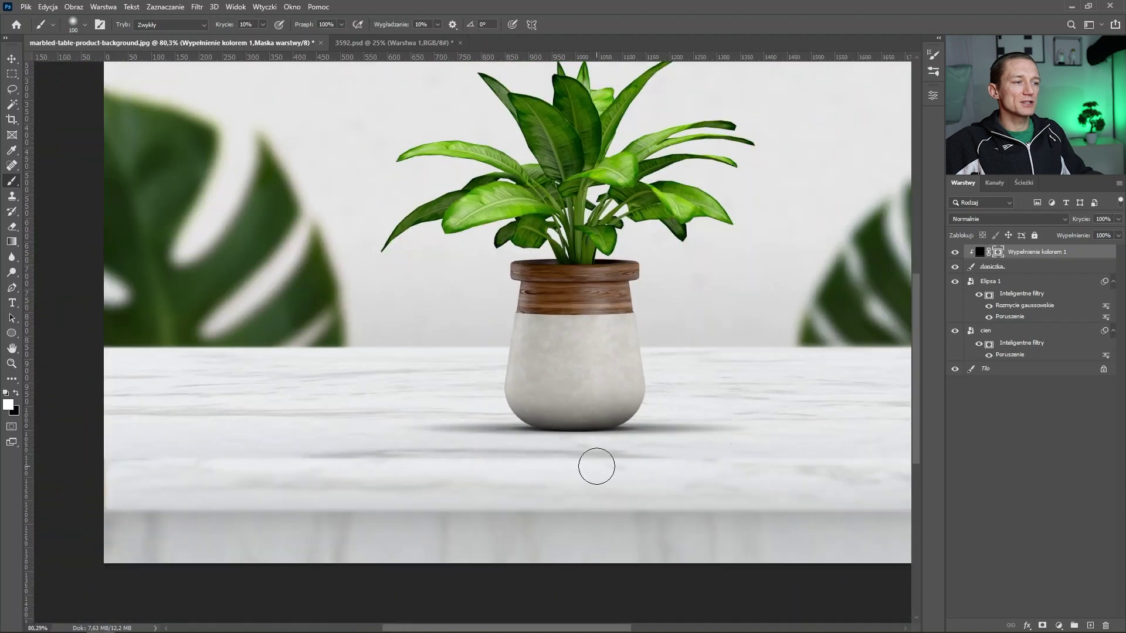
Step: Compare the pot with and without the shadow and set the fill layer to 80% opacity
{"action": "key", "text": "v"}
{"action": "scroll", "coordinate": [328, 449], "scroll_direction": "down", "scroll_amount": 1}
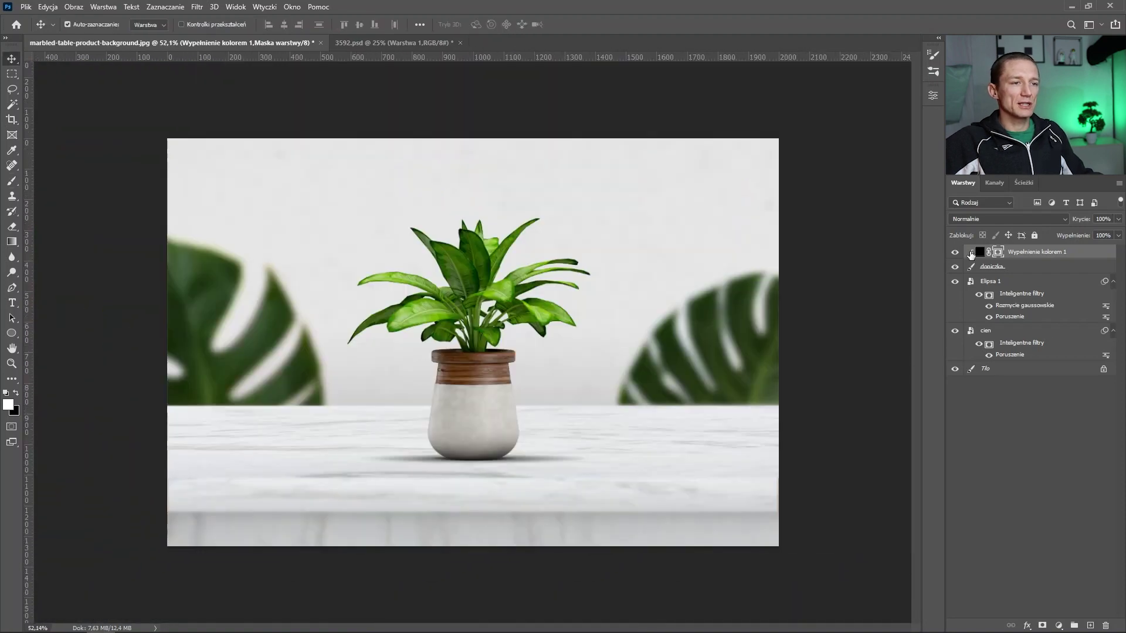
{"action": "left_click", "coordinate": [955, 254]}
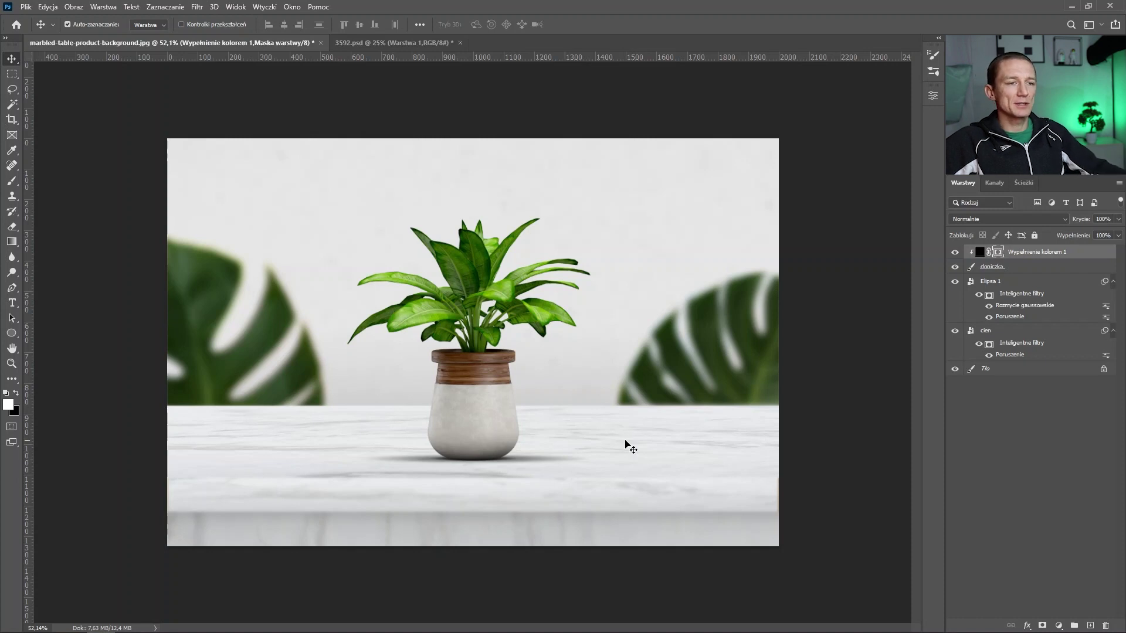
{"action": "type", "text": "80"}
{"action": "key", "text": "Return"}
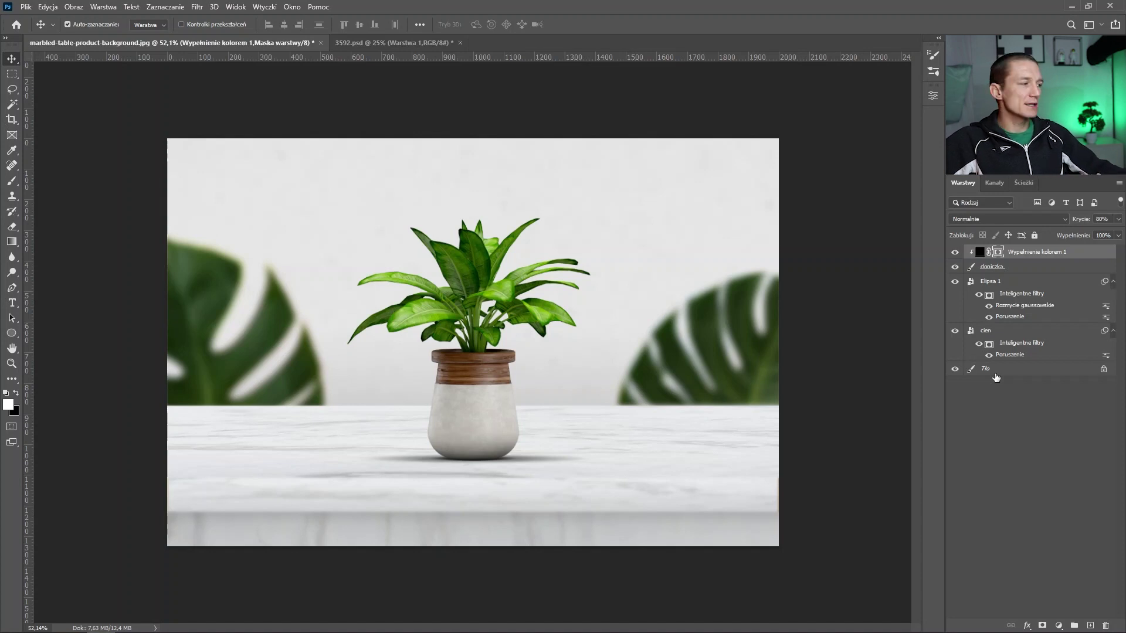
{"action": "left_click", "coordinate": [1028, 265]}
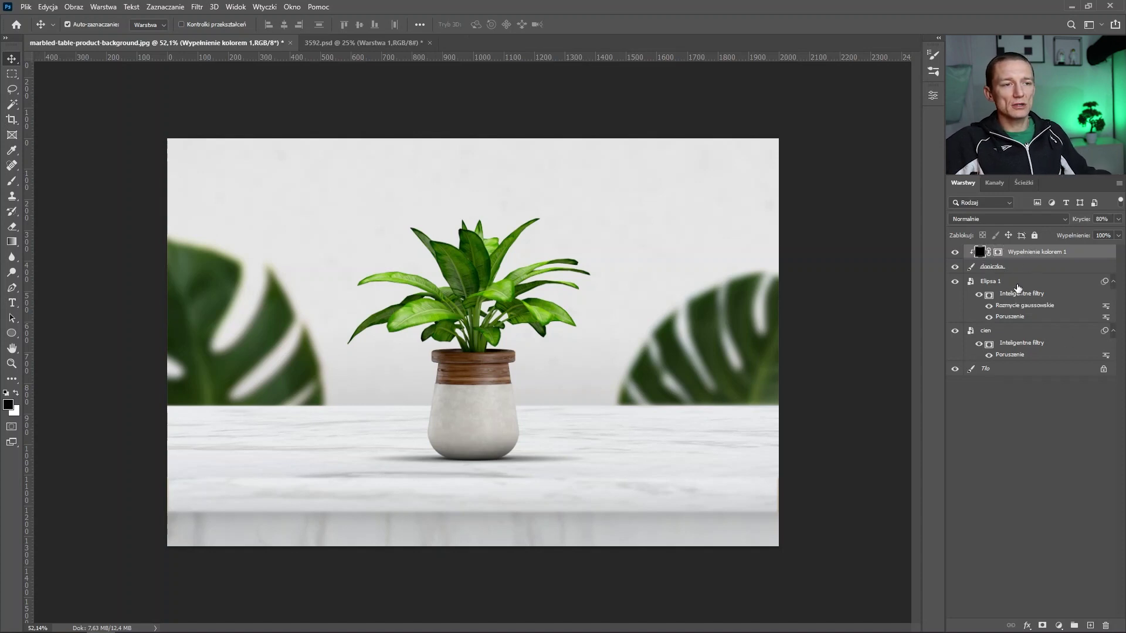
Step: Merge the pot, Elipsa 1 and cien layers into one doniczka layer
{"action": "left_click", "coordinate": [1018, 283], "text": "ctrl"}
{"action": "left_click", "coordinate": [1020, 332], "text": "ctrl"}
{"action": "key", "text": "ctrl+e"}
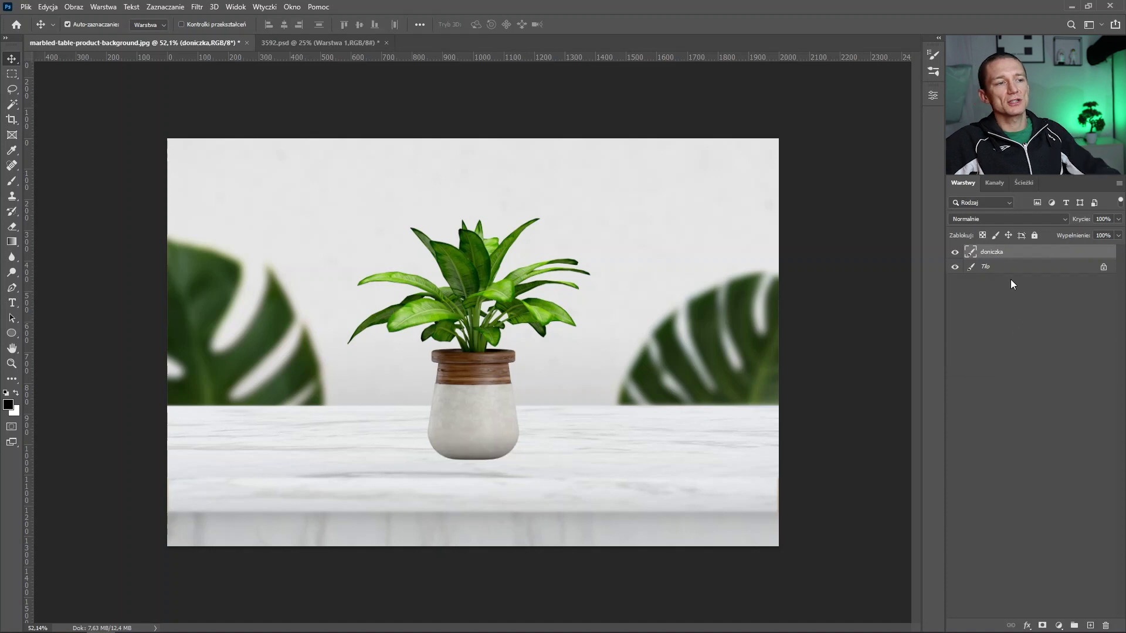
Step: Set up a large 725 px soft round brush at 100% opacity
{"action": "left_click", "coordinate": [12, 181]}
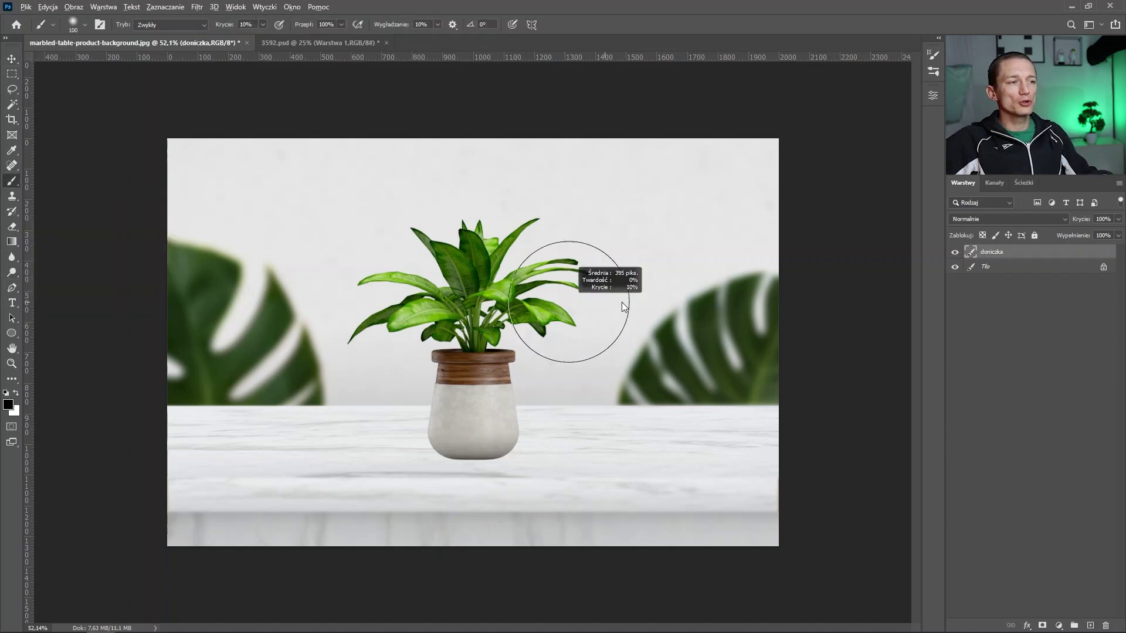
{"action": "left_click_drag", "start_coordinate": [622, 303], "coordinate": [615, 303]}
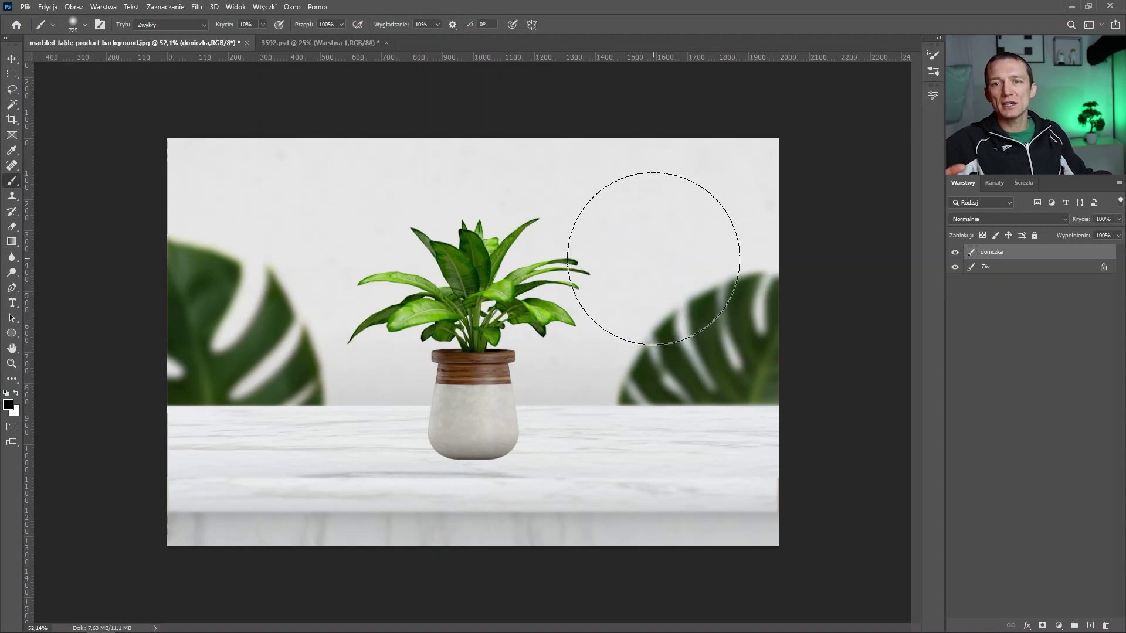
{"action": "key", "text": "0"}
{"action": "right_click", "coordinate": [673, 294]}
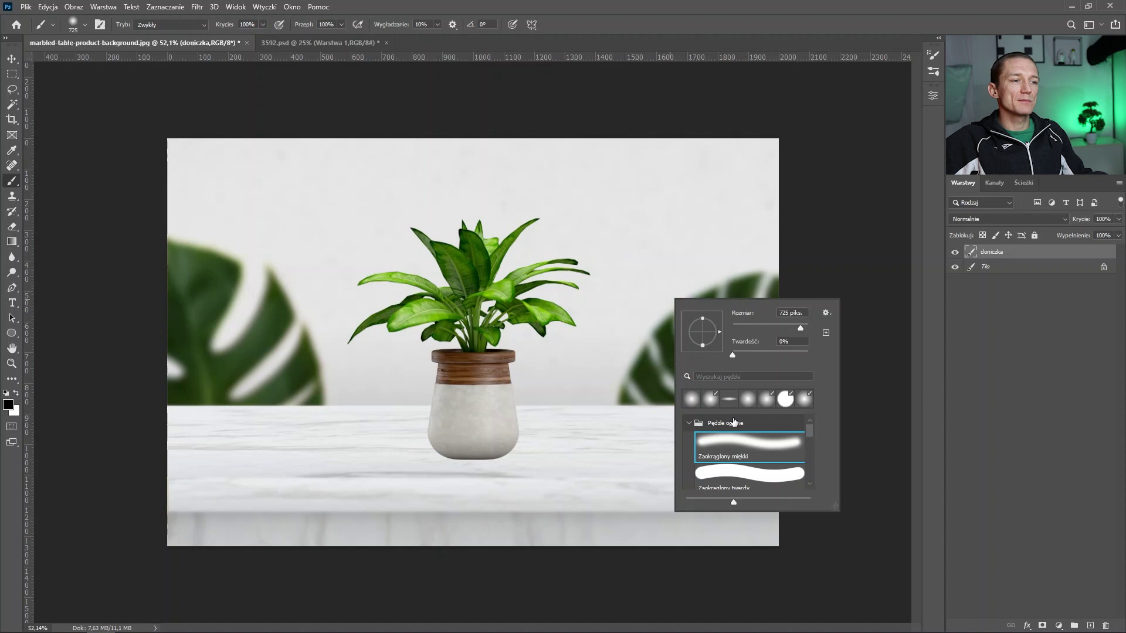
{"action": "double_click", "coordinate": [726, 442]}
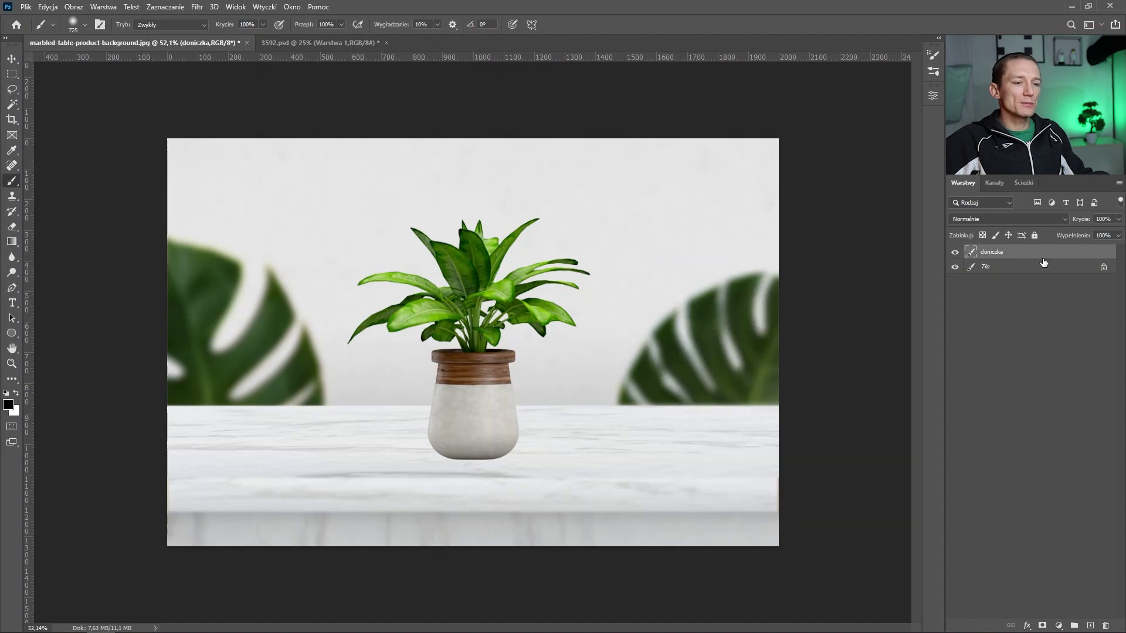
Step: Create a new empty layer named cien and place it below doniczka
{"action": "left_click", "coordinate": [1090, 625]}
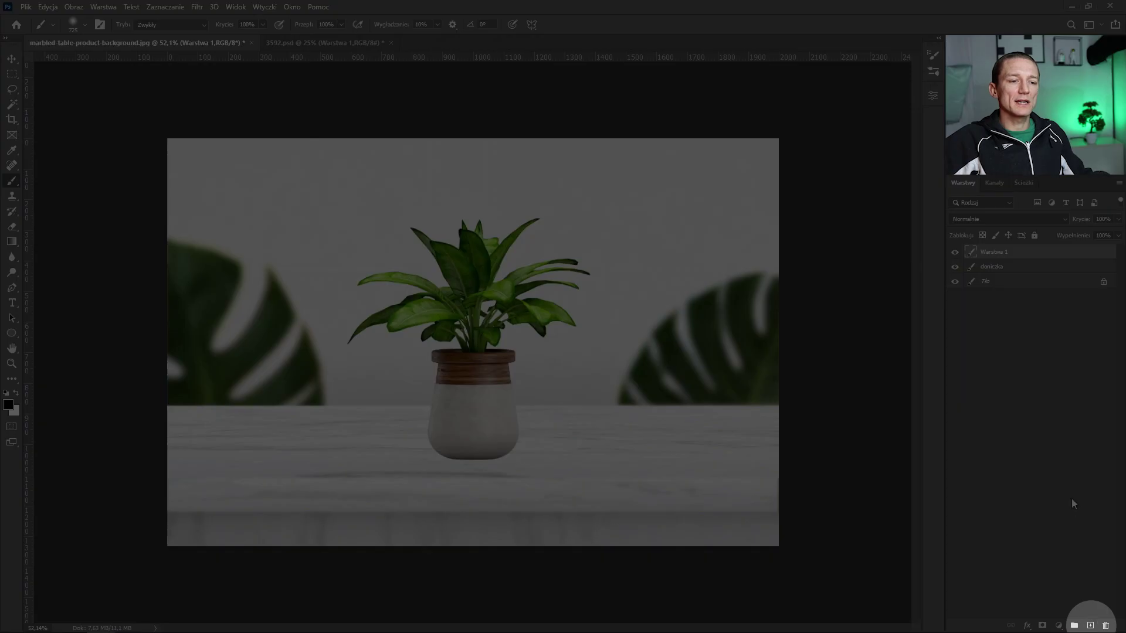
{"action": "left_click", "coordinate": [1071, 498]}
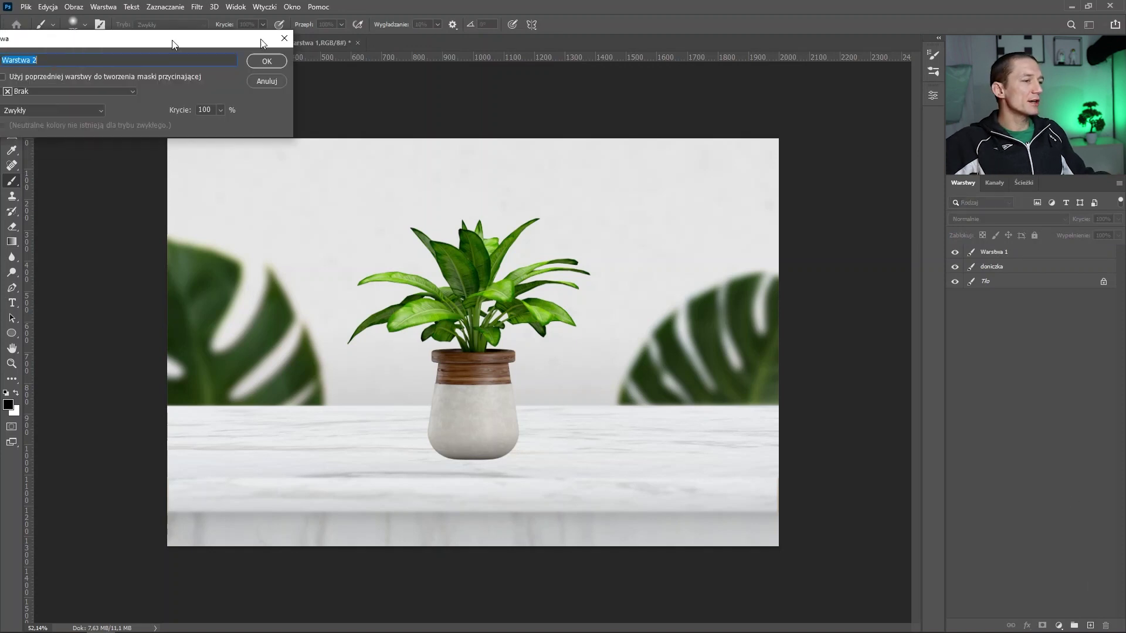
{"action": "left_click", "coordinate": [612, 169]}
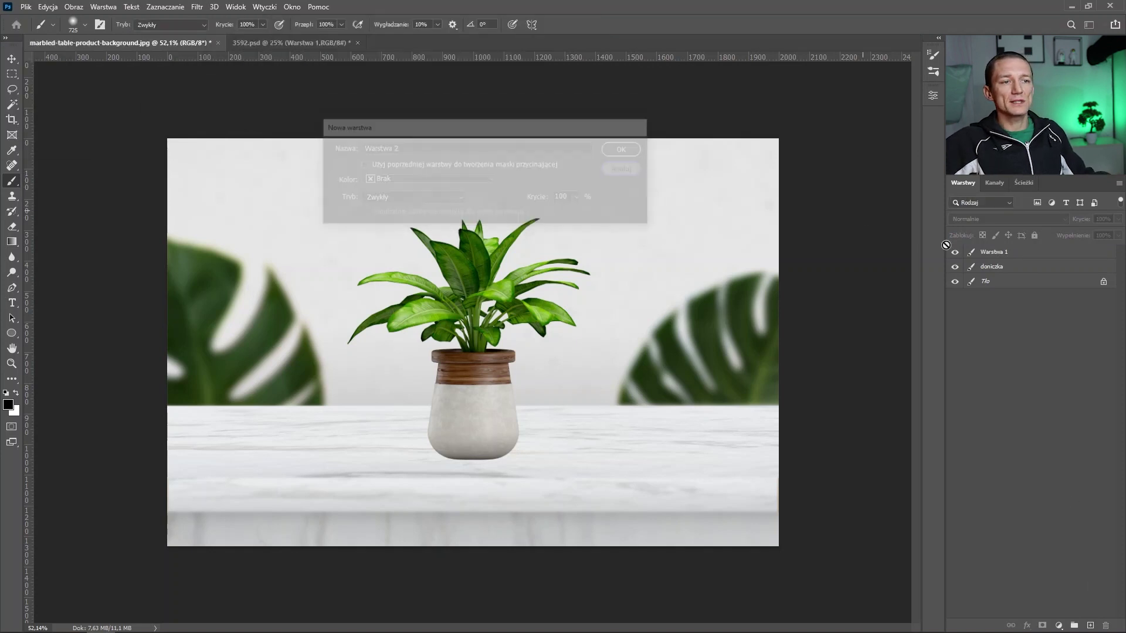
{"action": "double_click", "coordinate": [997, 252]}
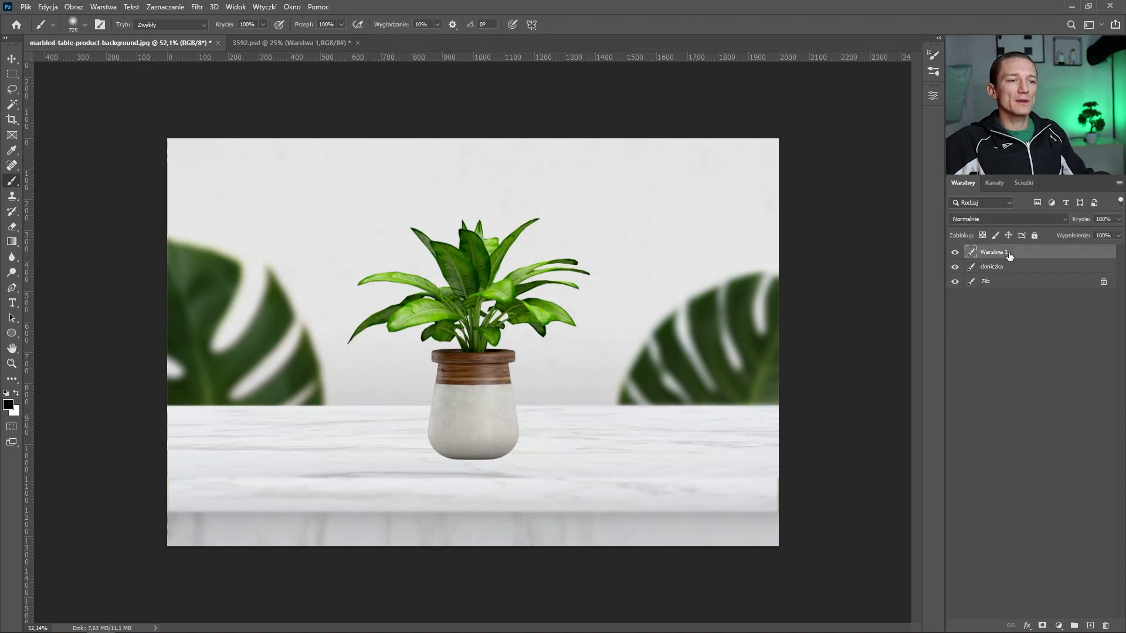
{"action": "type", "text": "cien"}
{"action": "key", "text": "Return"}
{"action": "left_click_drag", "start_coordinate": [1006, 259], "coordinate": [1006, 275]}
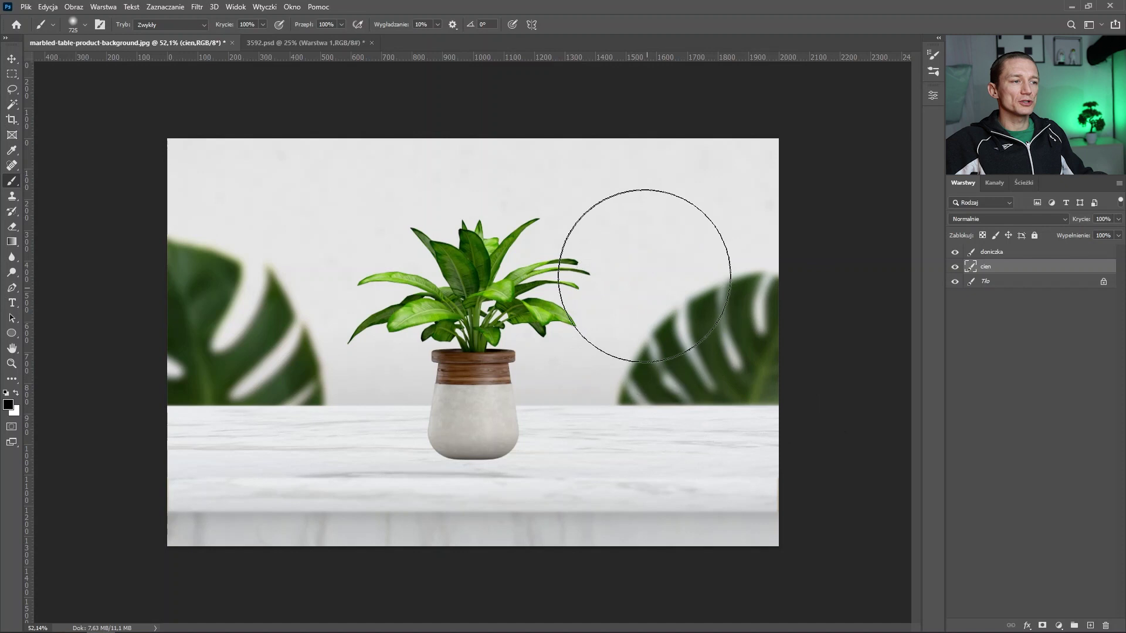
Step: Paint a soft black dab on cien and squash it into a thin flat ellipse
{"action": "left_click", "coordinate": [661, 265]}
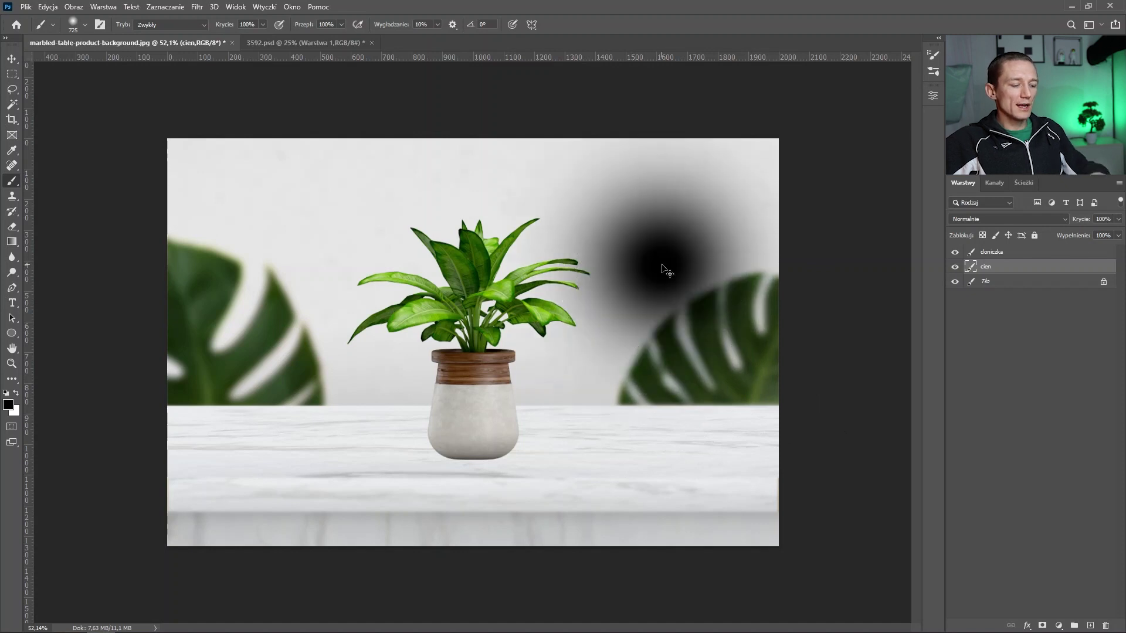
{"action": "key", "text": "ctrl+t"}
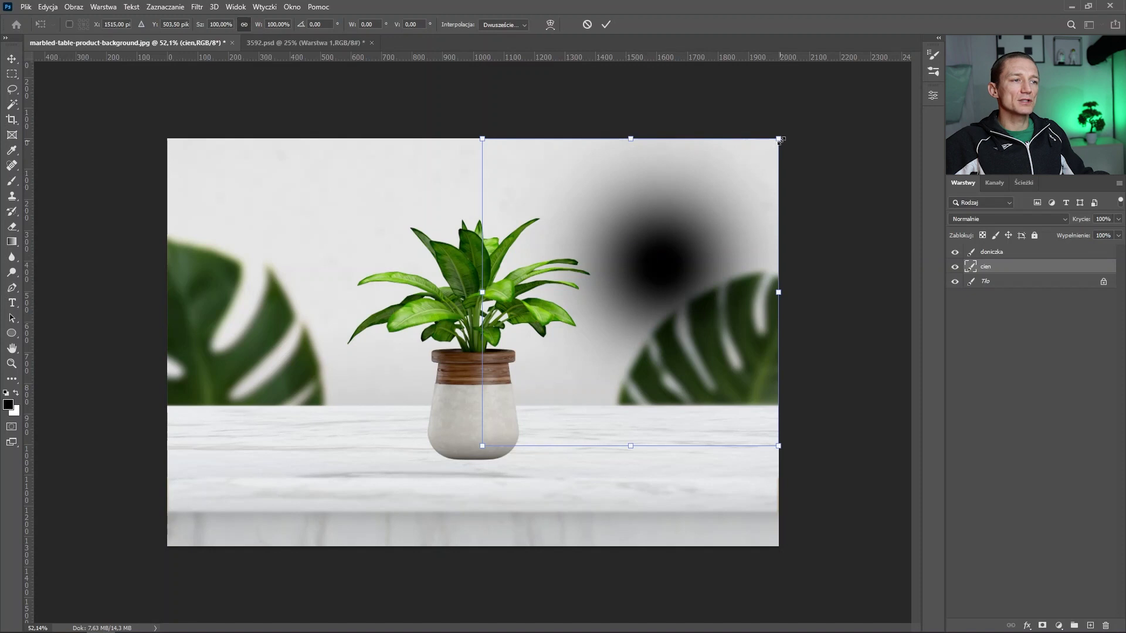
{"action": "left_click_drag", "start_coordinate": [778, 139], "coordinate": [706, 212]}
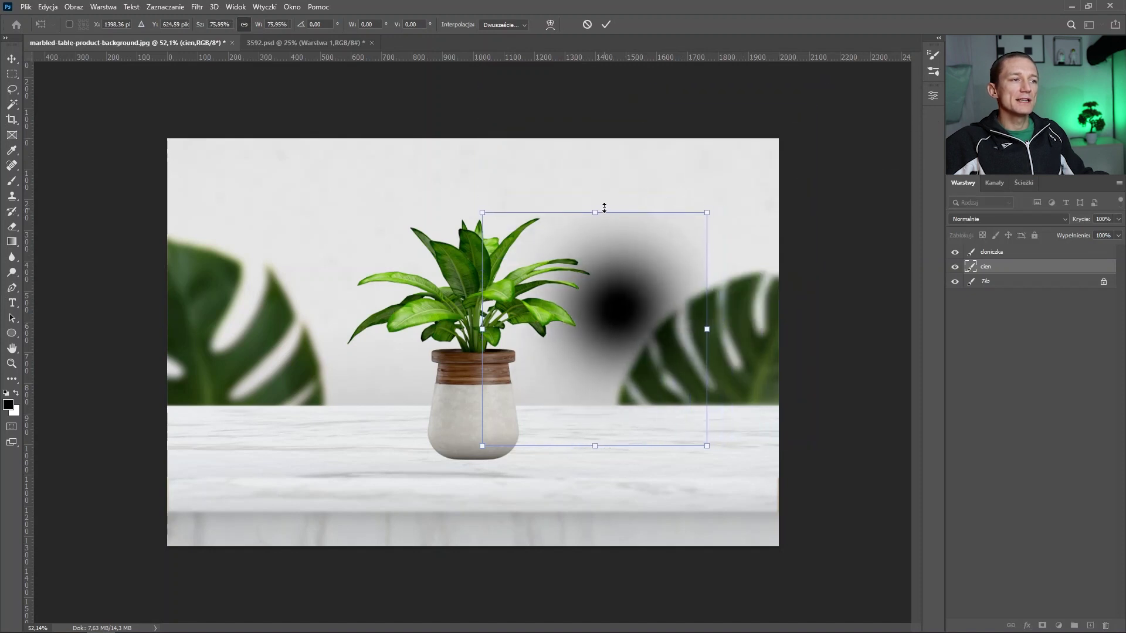
{"action": "left_click_drag", "start_coordinate": [593, 215], "coordinate": [693, 342]}
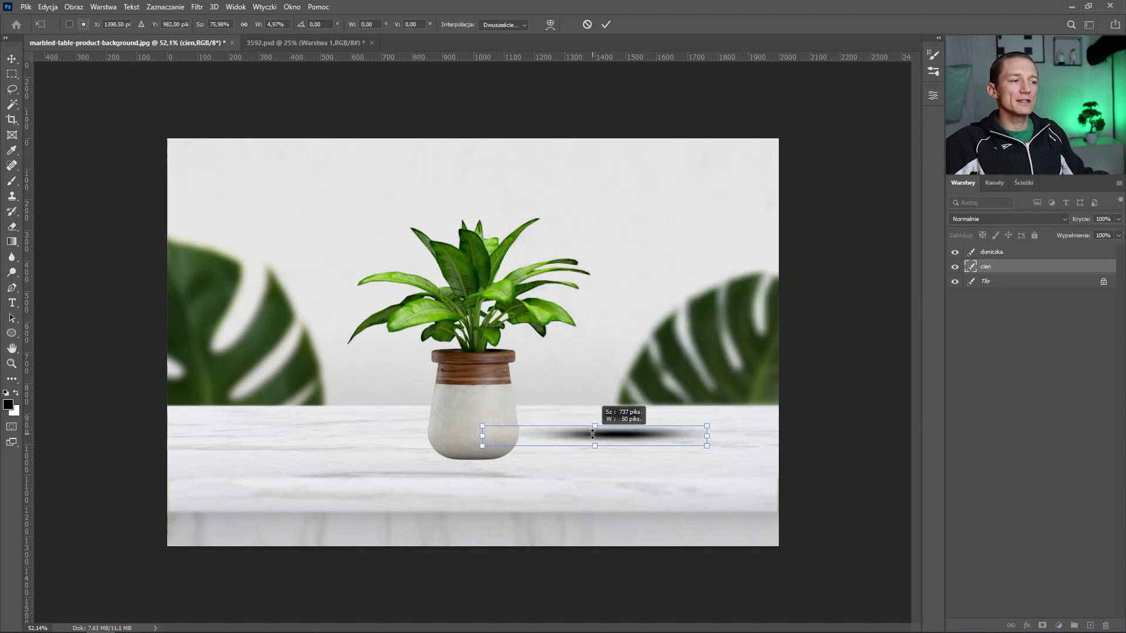
{"action": "left_click_drag", "start_coordinate": [706, 381], "coordinate": [717, 381]}
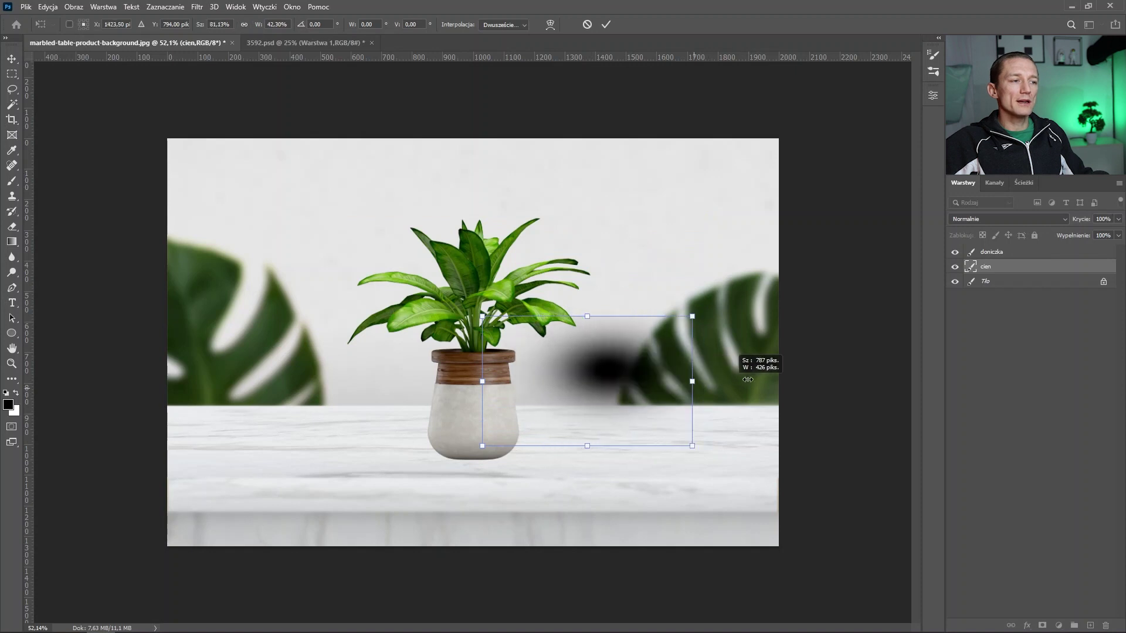
{"action": "left_click_drag", "start_coordinate": [602, 319], "coordinate": [598, 425]}
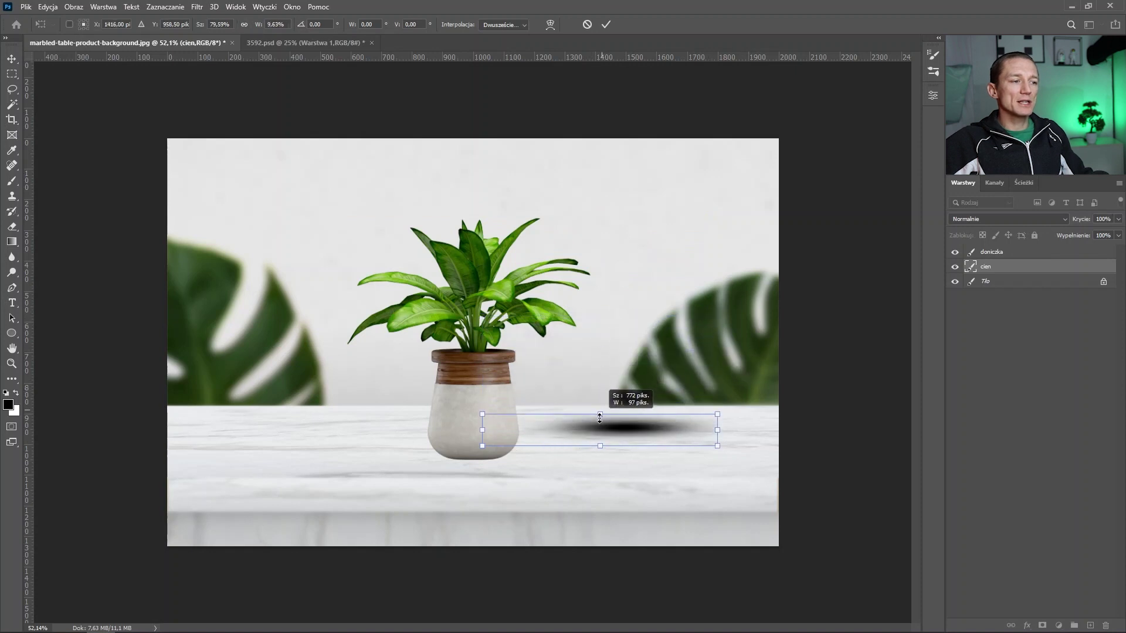
{"action": "key", "text": "Return"}
Step: Move the flattened shadow under the pot, narrow it evenly, and add a new layer above
{"action": "left_click_drag", "start_coordinate": [626, 438], "coordinate": [480, 459]}
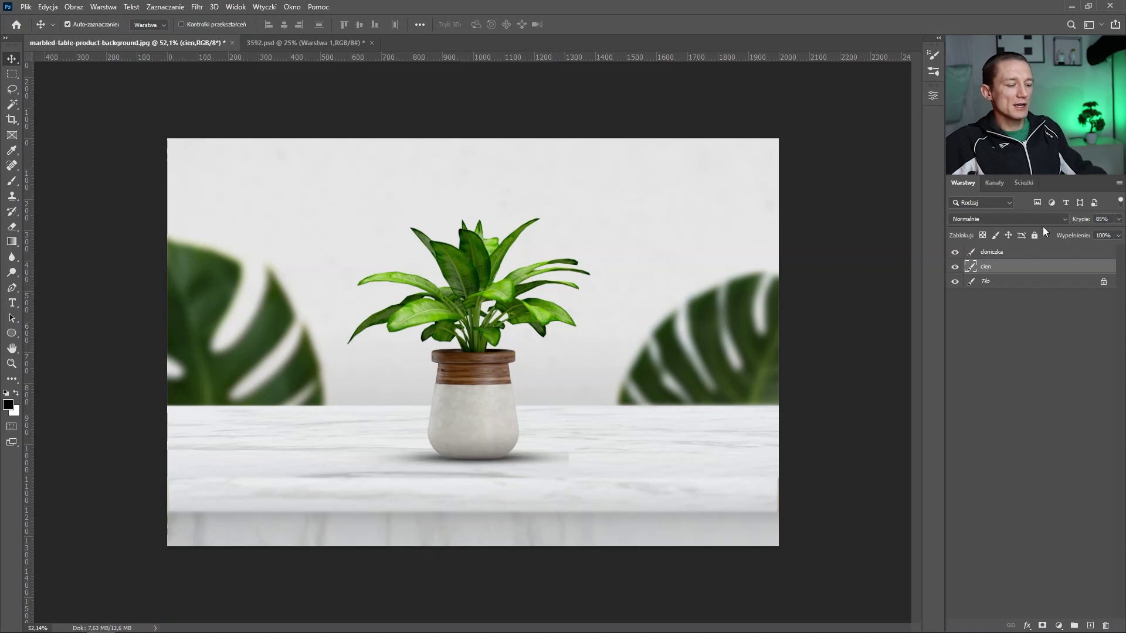
{"action": "key", "text": "ctrl+t"}
{"action": "left_click_drag", "start_coordinate": [569, 458], "coordinate": [536, 461]}
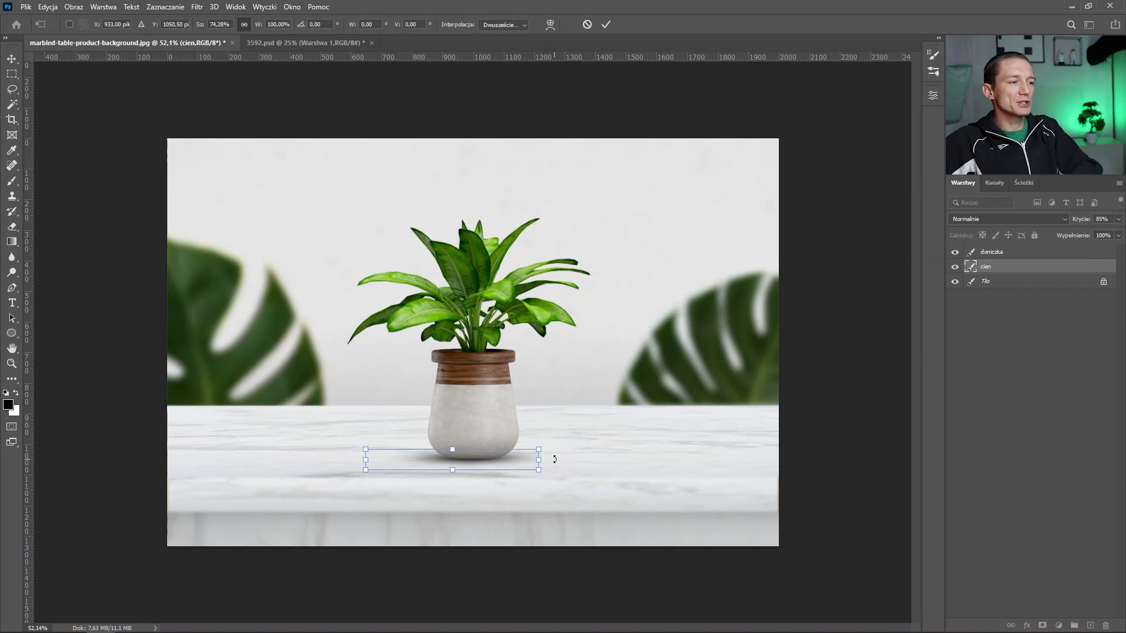
{"action": "key", "text": "Return"}
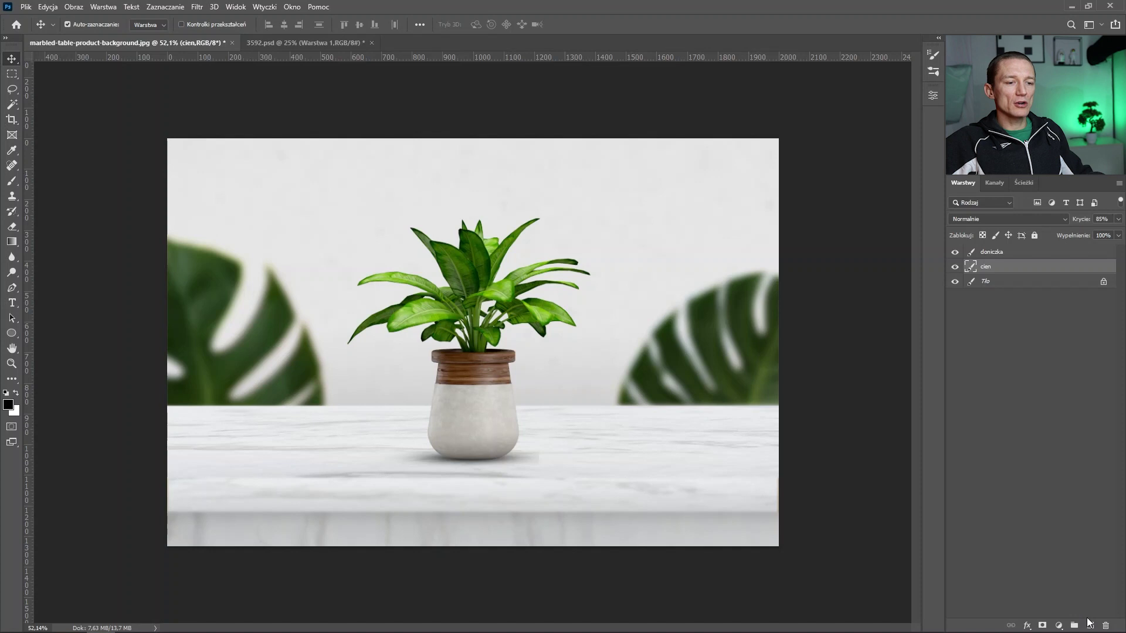
{"action": "key", "text": "ctrl+shift+n"}
{"action": "key", "text": "Return"}
{"action": "type", "text": "cien 2"}
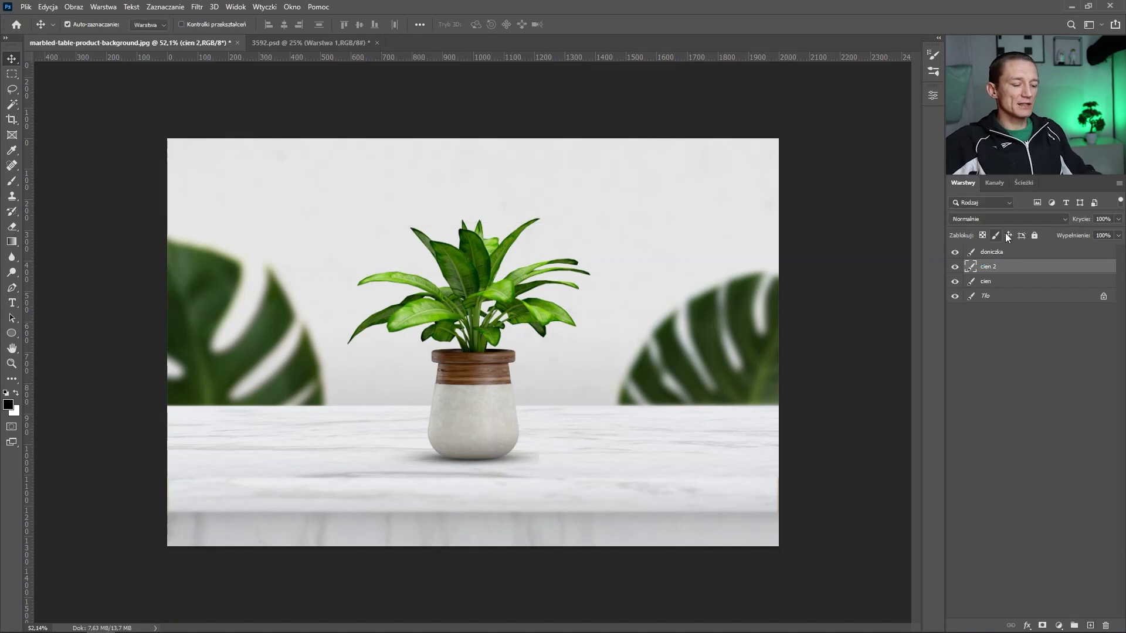
Step: Brush a soft black dab and squash it into a thin band at the pot's base
{"action": "key", "text": "b"}
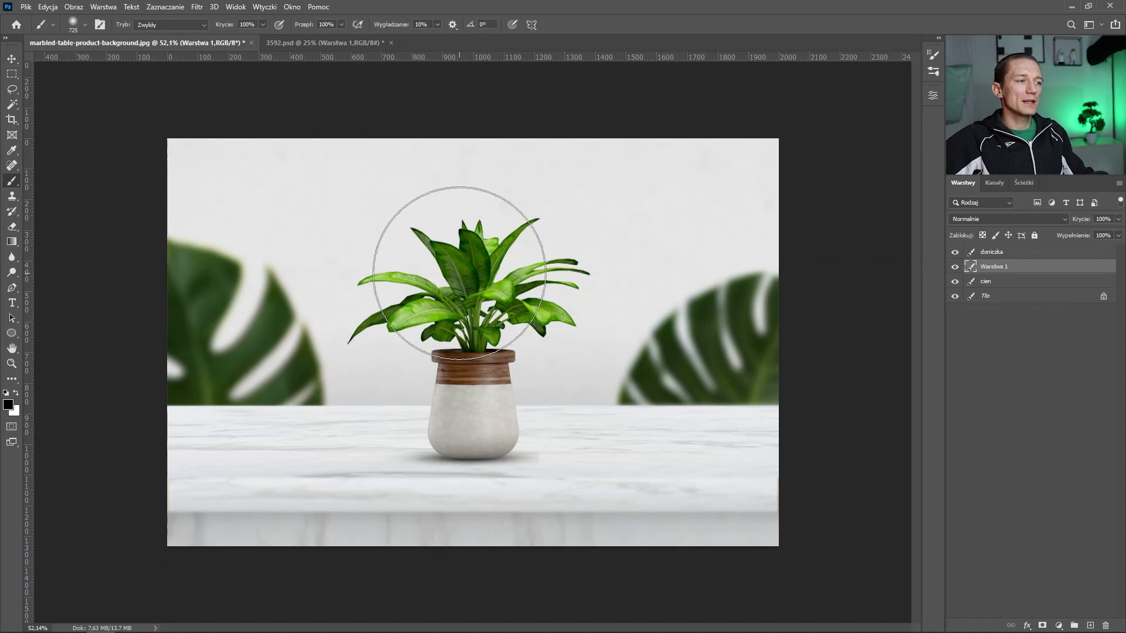
{"action": "left_click", "coordinate": [437, 258]}
{"action": "key", "text": "ctrl+t"}
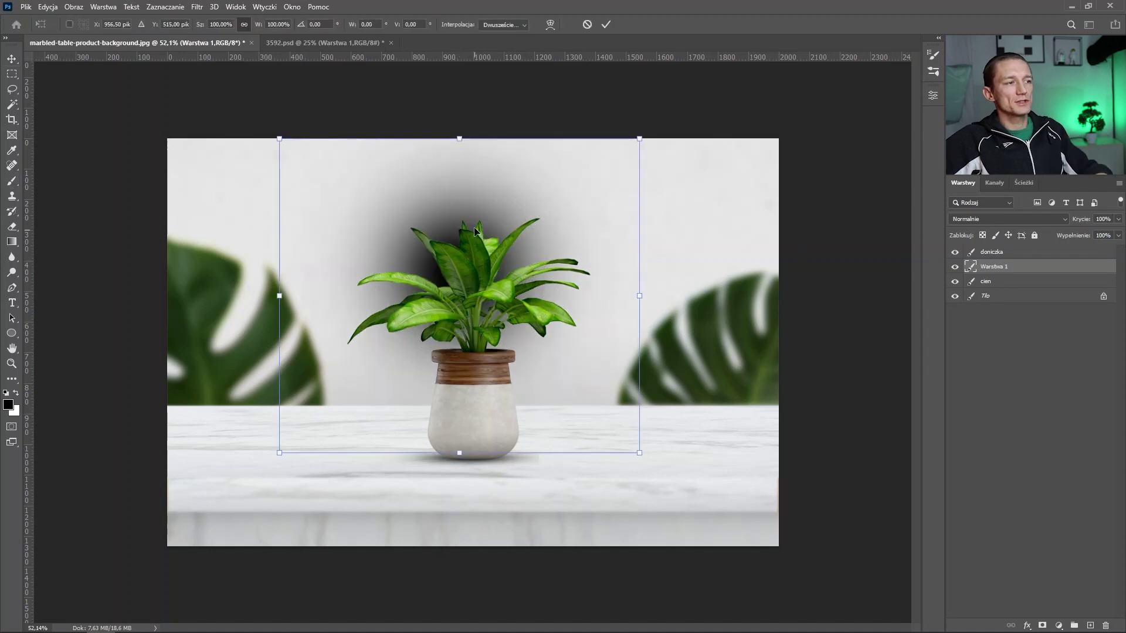
{"action": "left_click_drag", "start_coordinate": [460, 138], "coordinate": [454, 432]}
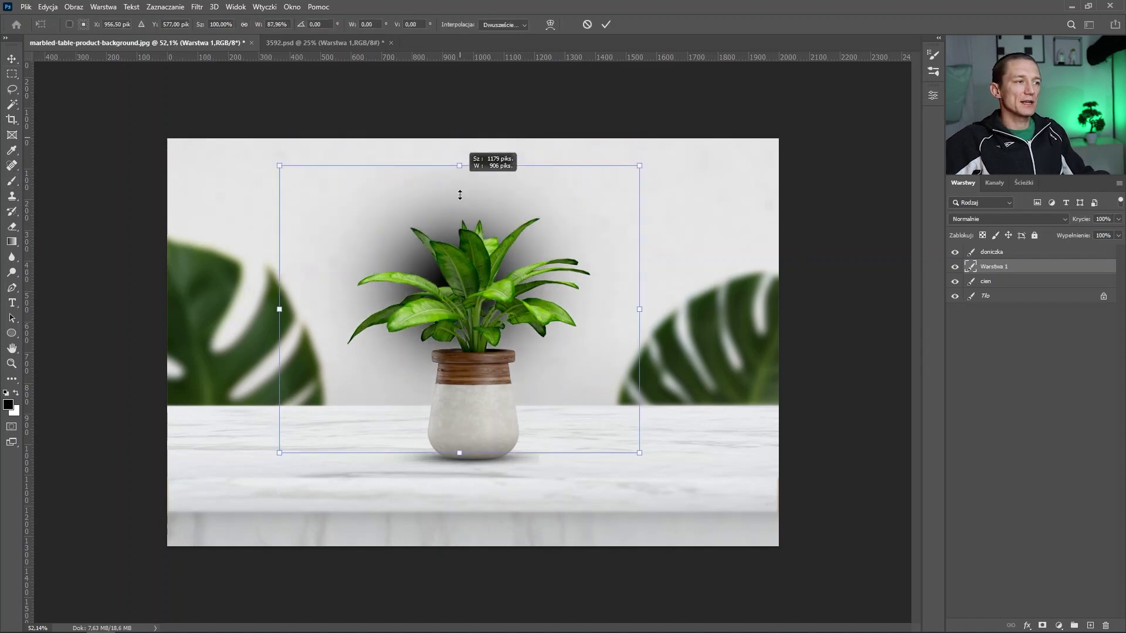
{"action": "left_click_drag", "start_coordinate": [455, 432], "coordinate": [532, 464]}
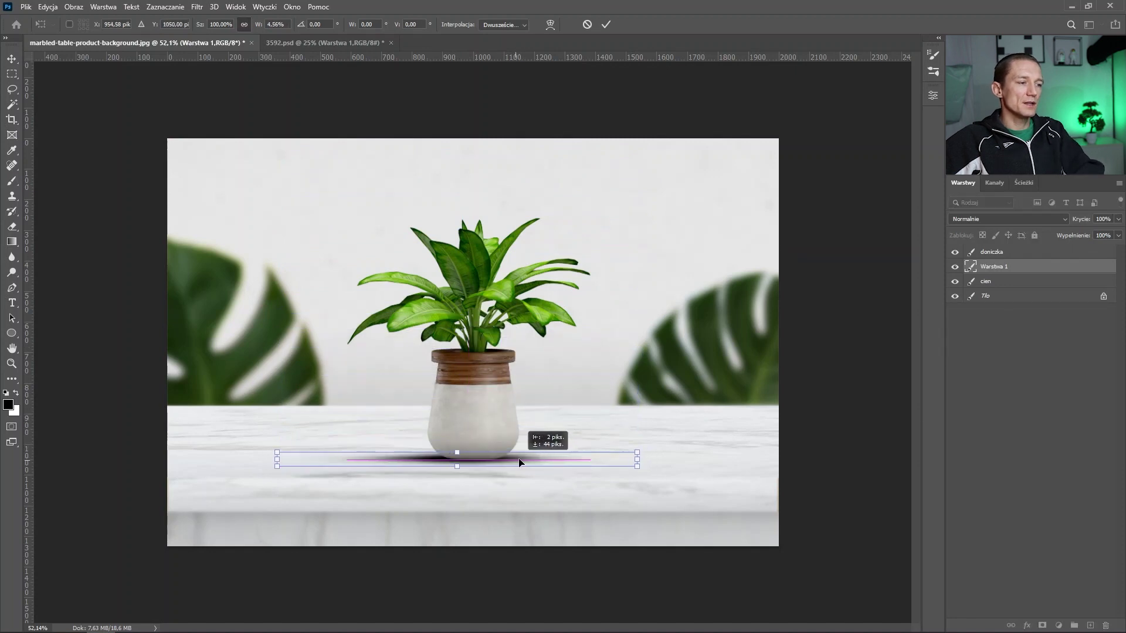
{"action": "double_click", "coordinate": [532, 464]}
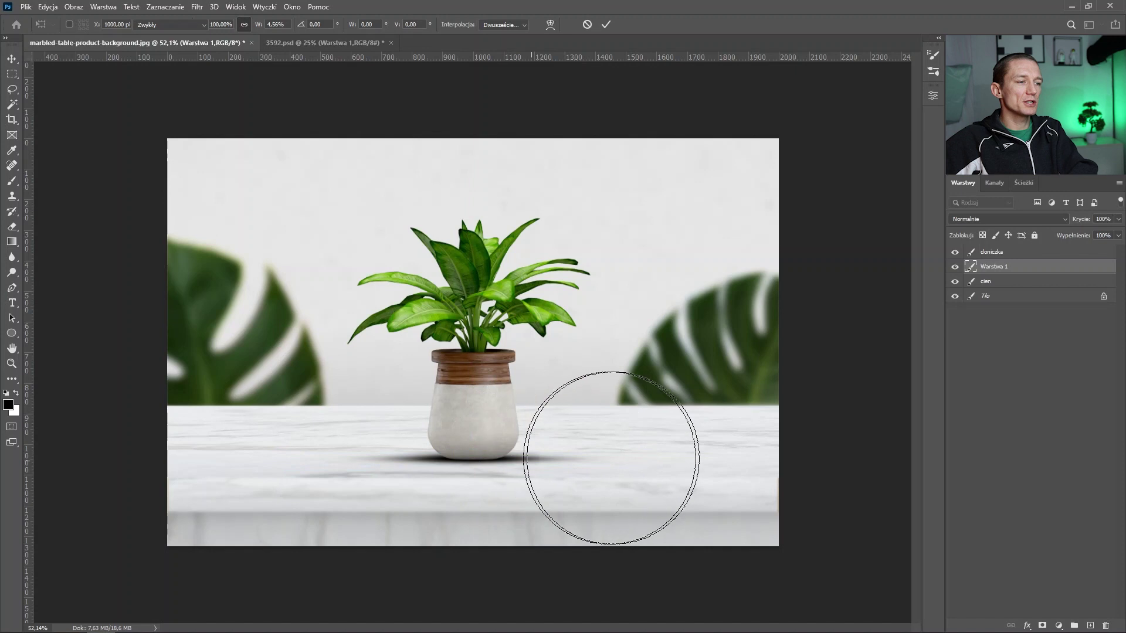
{"action": "left_click", "coordinate": [1102, 219]}
{"action": "type", "text": "71"}
Step: Lower the second shadow to 54% opacity, stretch it wider and centre it under the pot
{"action": "left_click_drag", "start_coordinate": [1063, 221], "coordinate": [1052, 221]}
{"action": "key", "text": "ctrl+t"}
{"action": "left_click_drag", "start_coordinate": [654, 457], "coordinate": [677, 455]}
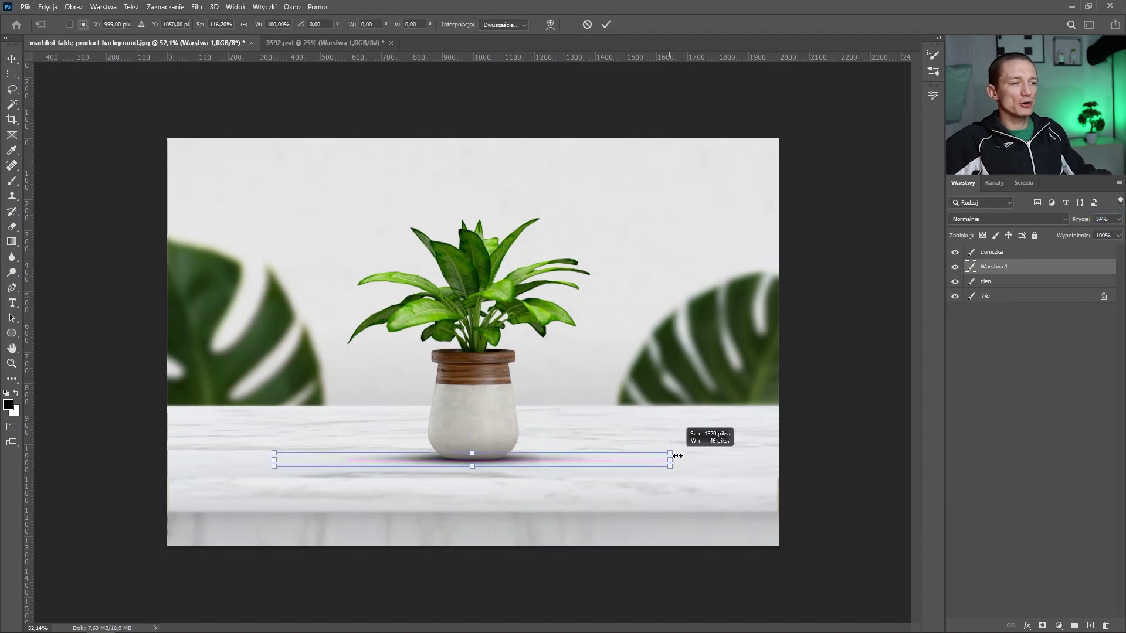
{"action": "key", "text": "Return"}
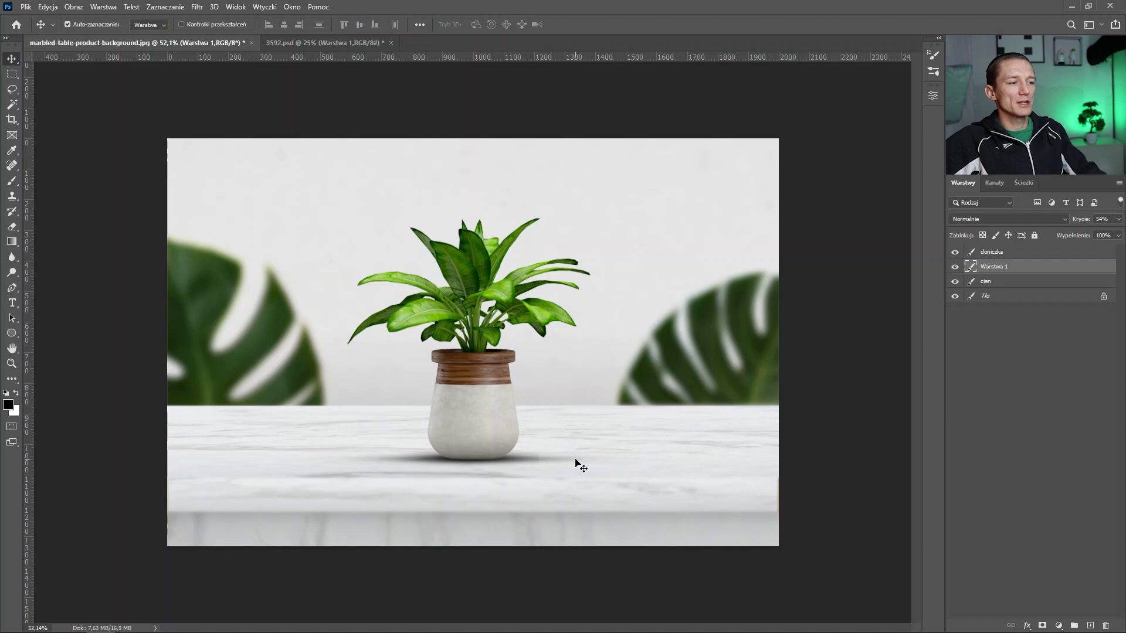
{"action": "left_click_drag", "start_coordinate": [581, 461], "coordinate": [566, 460]}
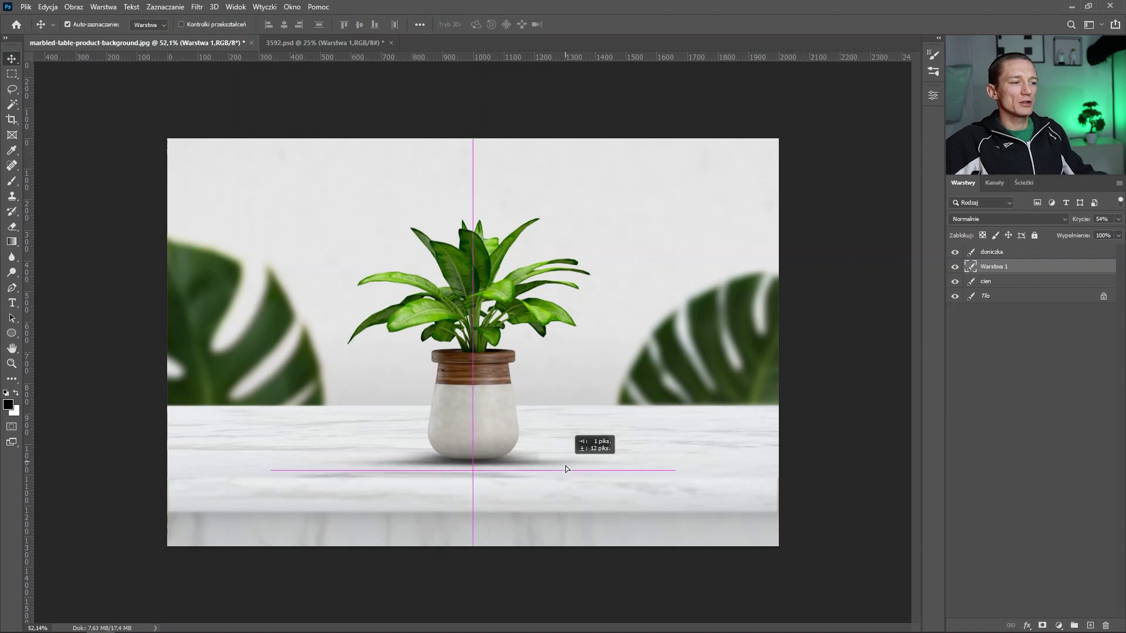
Step: Add a black Solid Color fill layer above the pot layer doniczka
{"action": "left_click", "coordinate": [987, 282]}
{"action": "scroll", "coordinate": [604, 463], "scroll_direction": "down", "scroll_amount": 1}
{"action": "scroll", "coordinate": [598, 452], "scroll_direction": "down", "scroll_amount": 2}
{"action": "scroll", "coordinate": [512, 451], "scroll_direction": "up", "scroll_amount": 3}
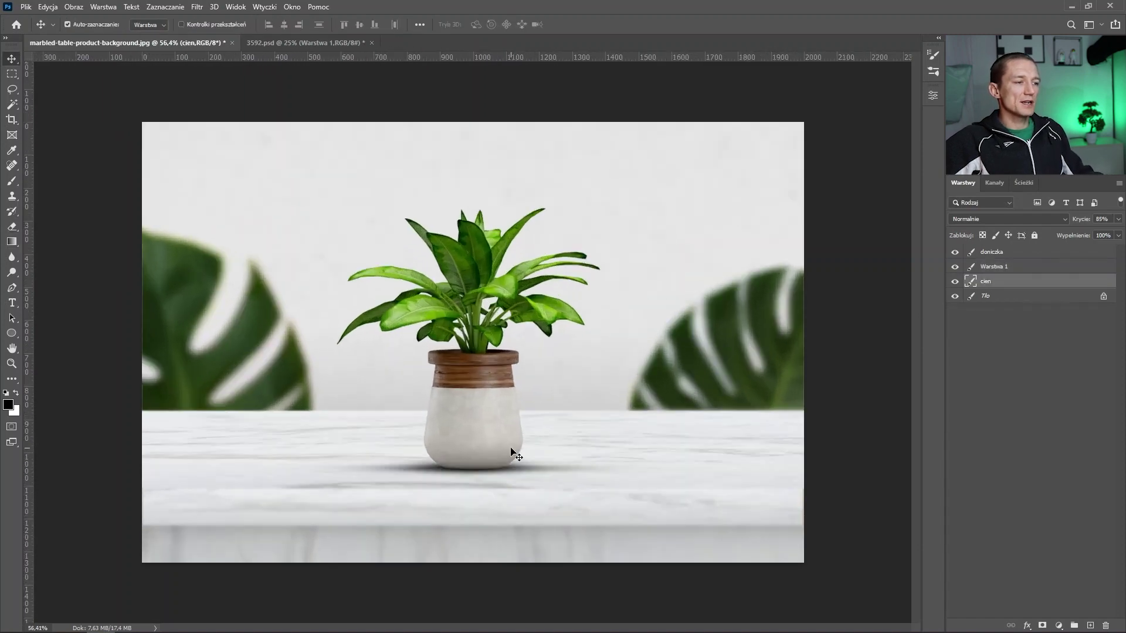
{"action": "scroll", "coordinate": [512, 451], "scroll_direction": "up", "scroll_amount": 2}
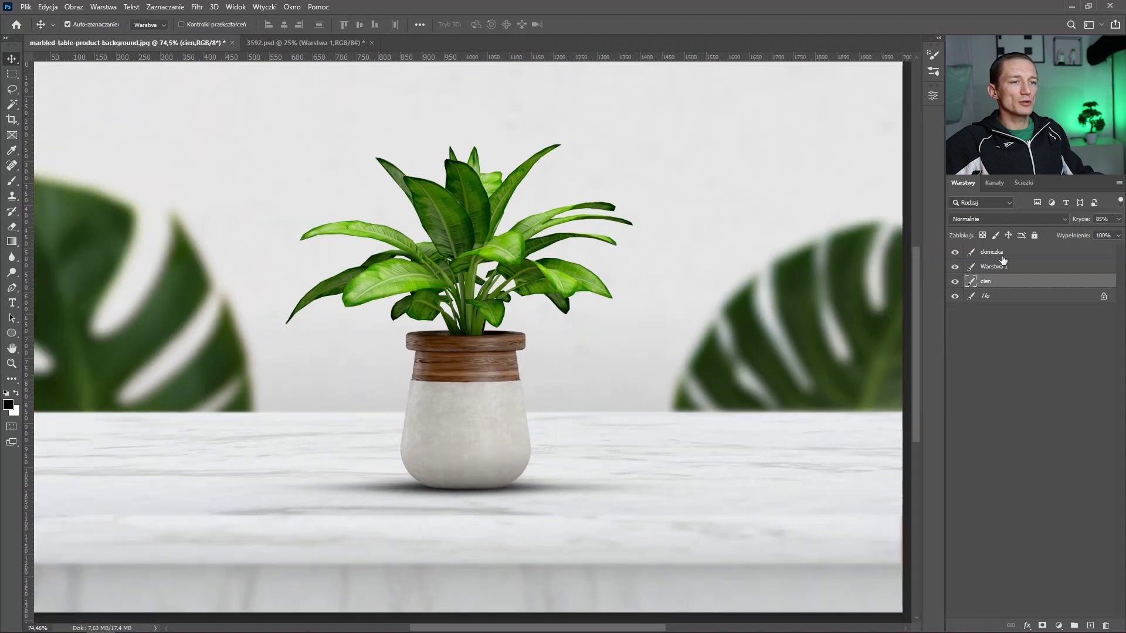
{"action": "left_click", "coordinate": [1000, 254]}
{"action": "left_click", "coordinate": [1058, 626]}
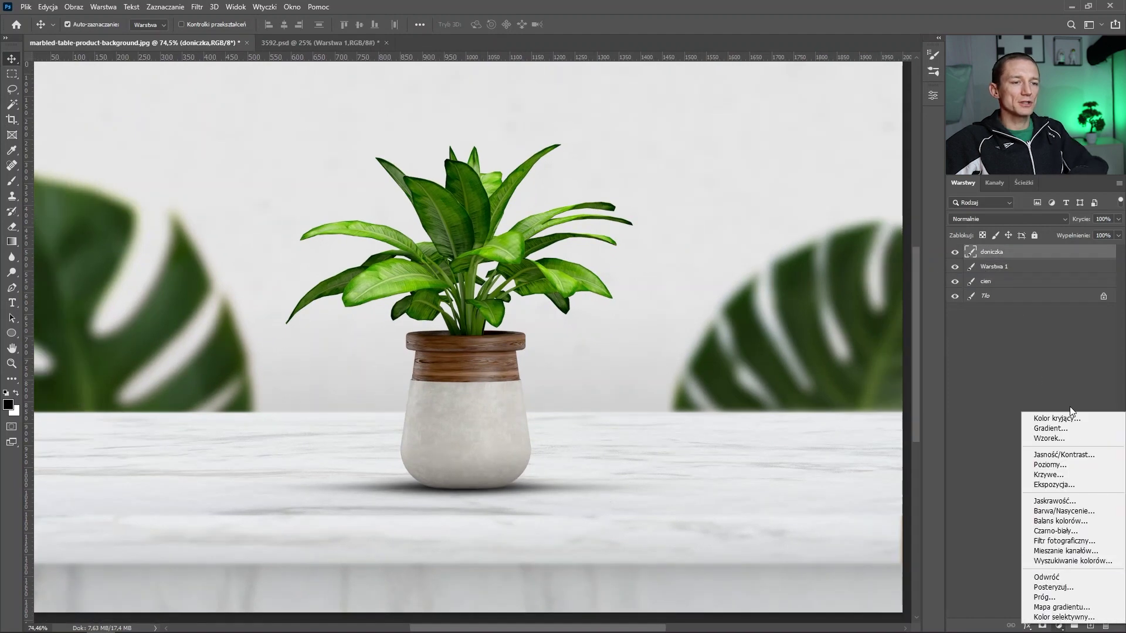
{"action": "left_click", "coordinate": [1079, 417]}
{"action": "left_click", "coordinate": [978, 135]}
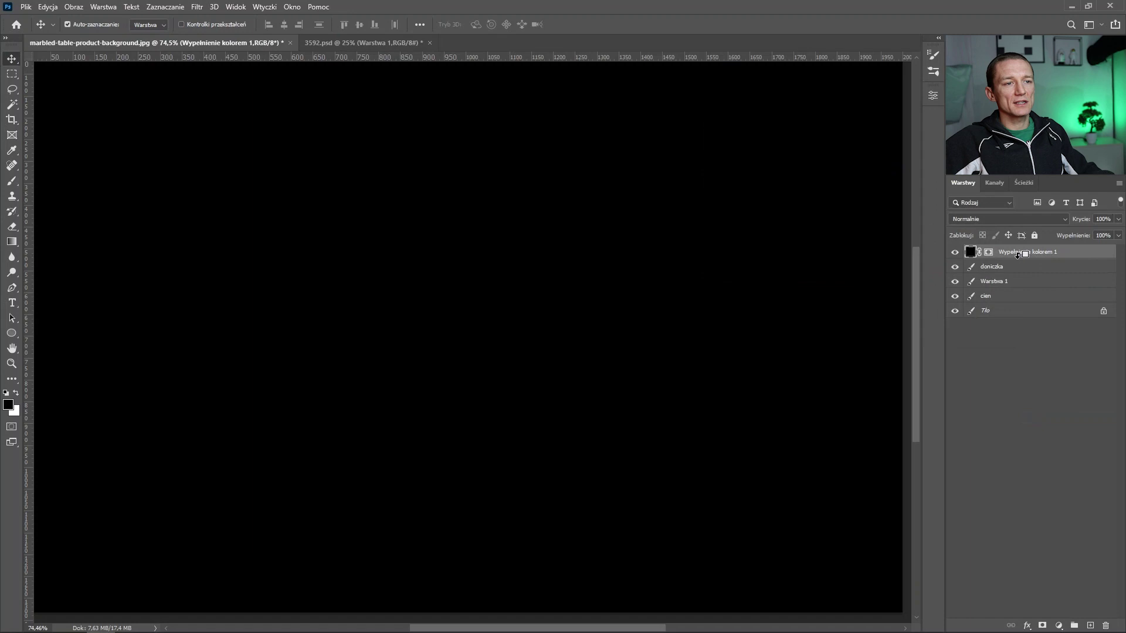
Step: Clip the fill to the pot, invert its mask, and paint white along the pot's bottom edge
{"action": "left_click", "coordinate": [1018, 253], "text": "alt"}
{"action": "key", "text": "ctrl+i"}
{"action": "key", "text": "b"}
{"action": "key", "text": "x"}
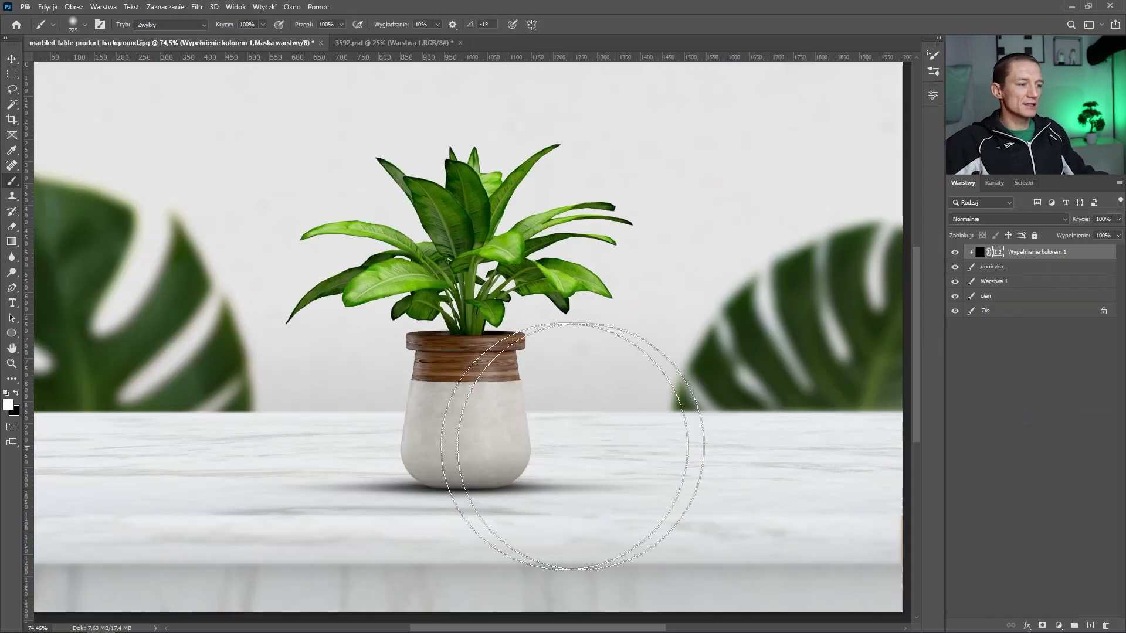
{"action": "left_click_drag", "start_coordinate": [572, 445], "coordinate": [516, 477]}
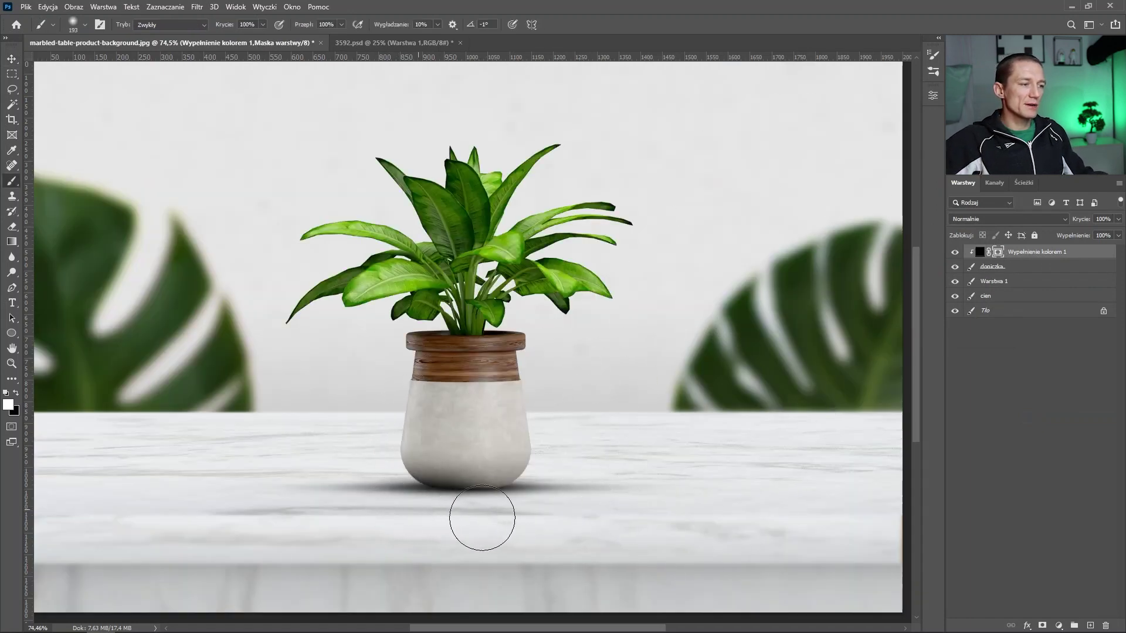
{"action": "left_click_drag", "start_coordinate": [499, 518], "coordinate": [397, 526]}
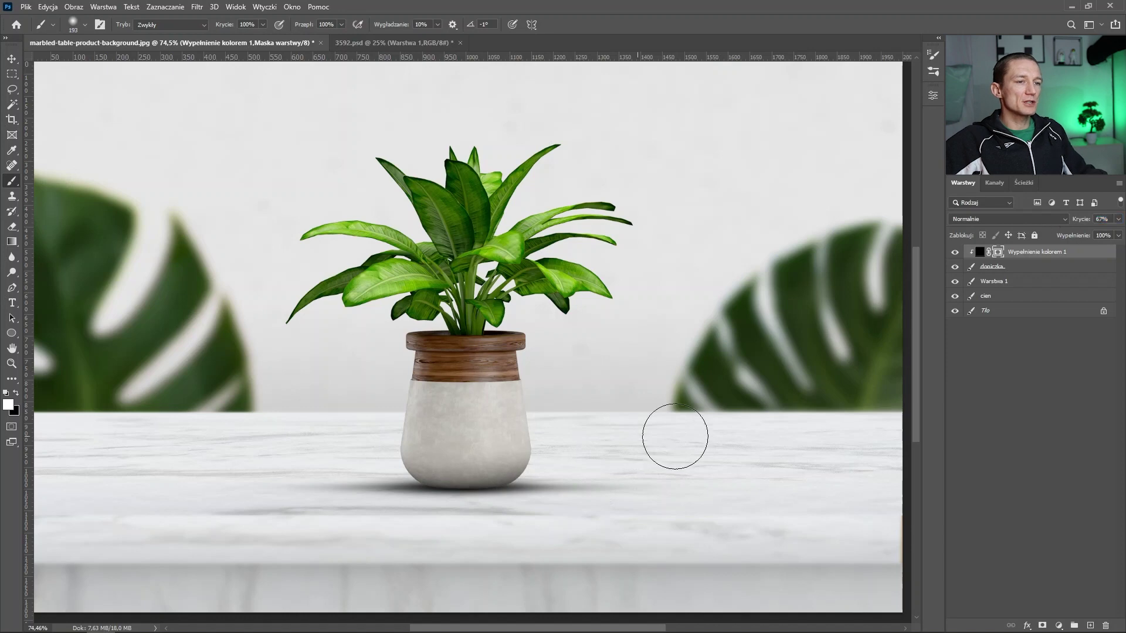
{"action": "key", "text": "v"}
{"action": "left_click", "coordinate": [997, 281]}
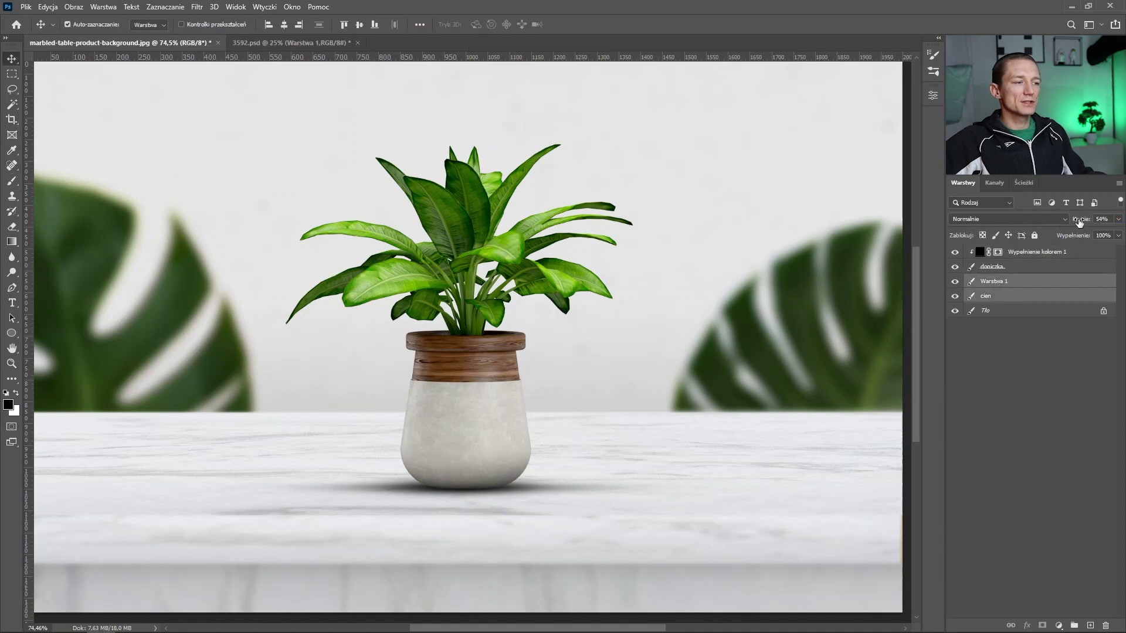
Step: Select the Warstwa 1 and cien shadow layers together, with the whole image fitted in view
{"action": "left_click", "coordinate": [1055, 282]}
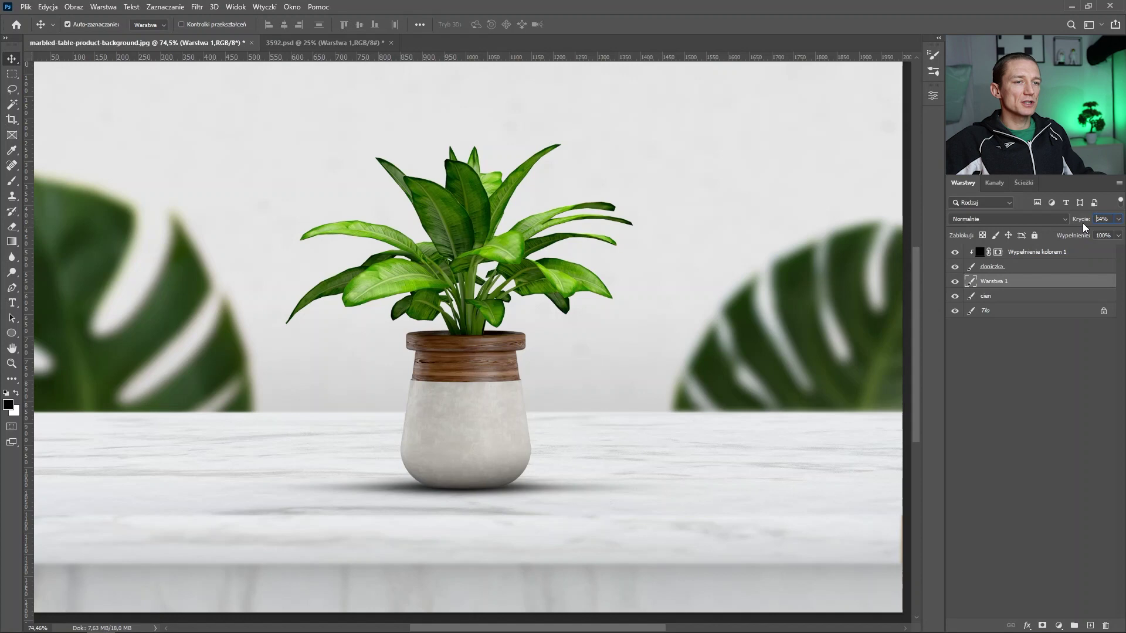
{"action": "left_click", "coordinate": [1065, 295]}
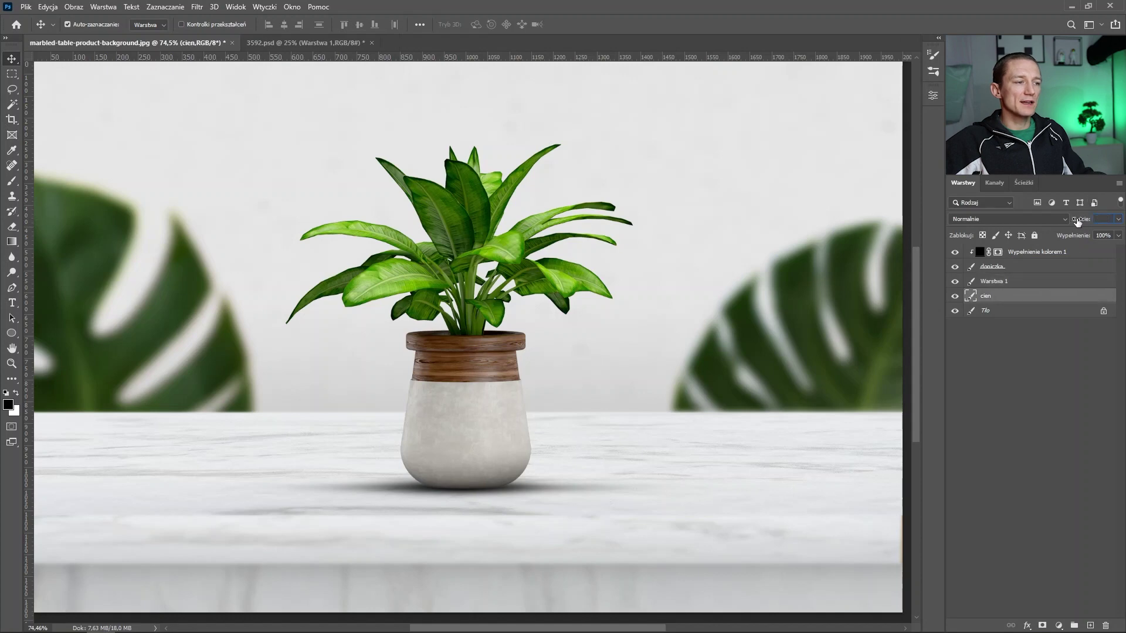
{"action": "key", "text": "alt+bracketright"}
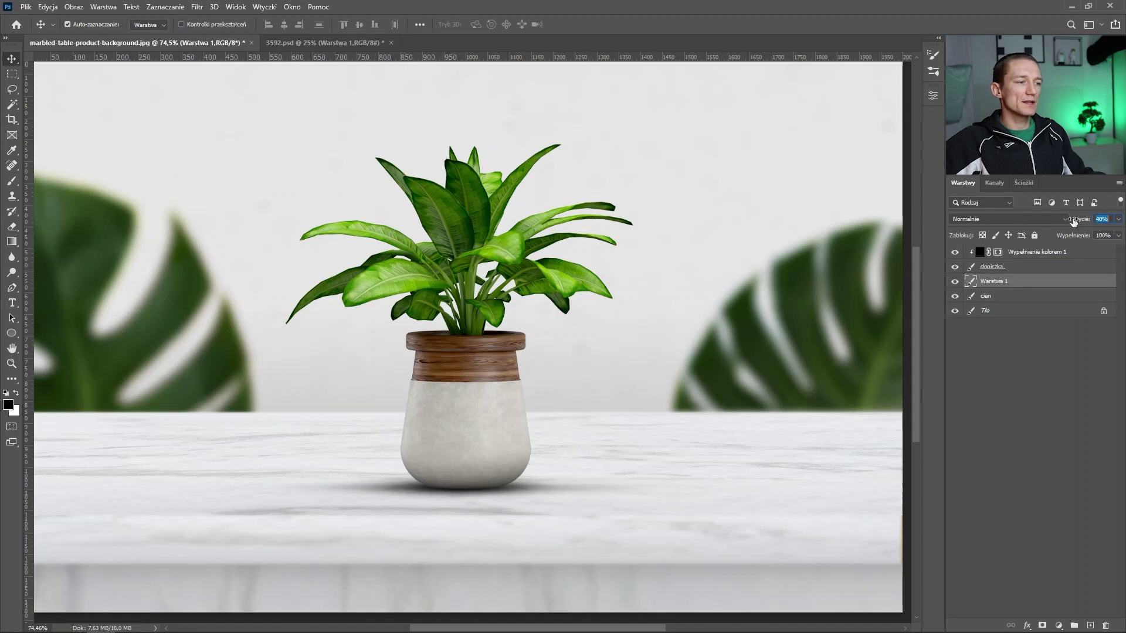
{"action": "left_click", "coordinate": [1113, 279], "text": "ctrl"}
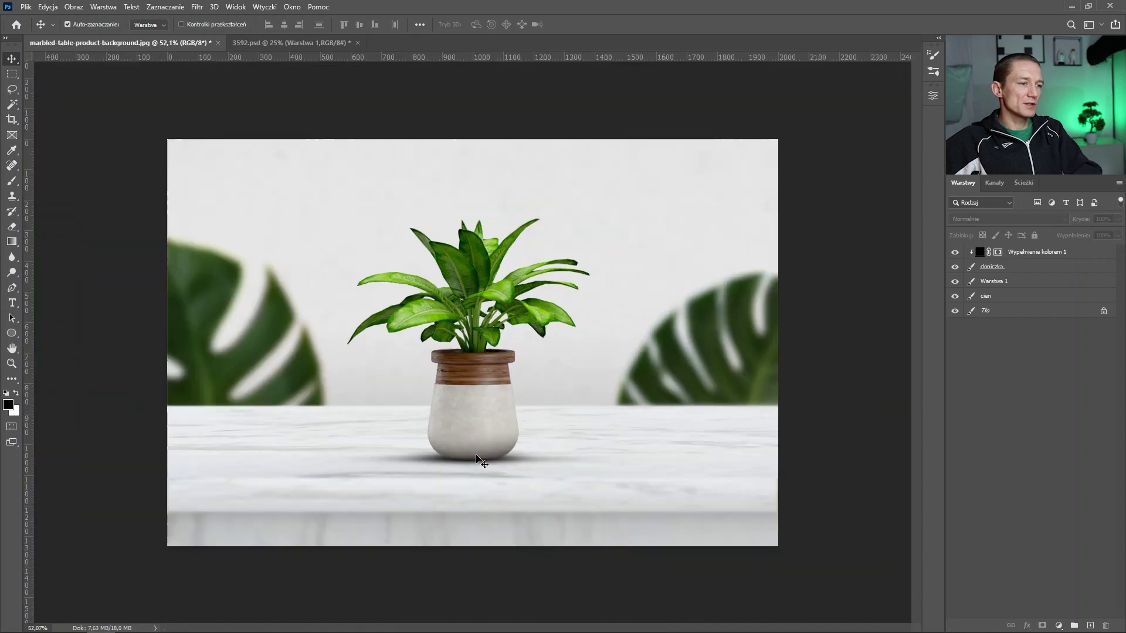
{"action": "key", "text": "ctrl+minus"}
{"action": "left_click", "coordinate": [1046, 280]}
{"action": "left_click", "coordinate": [1046, 295], "text": "shift"}
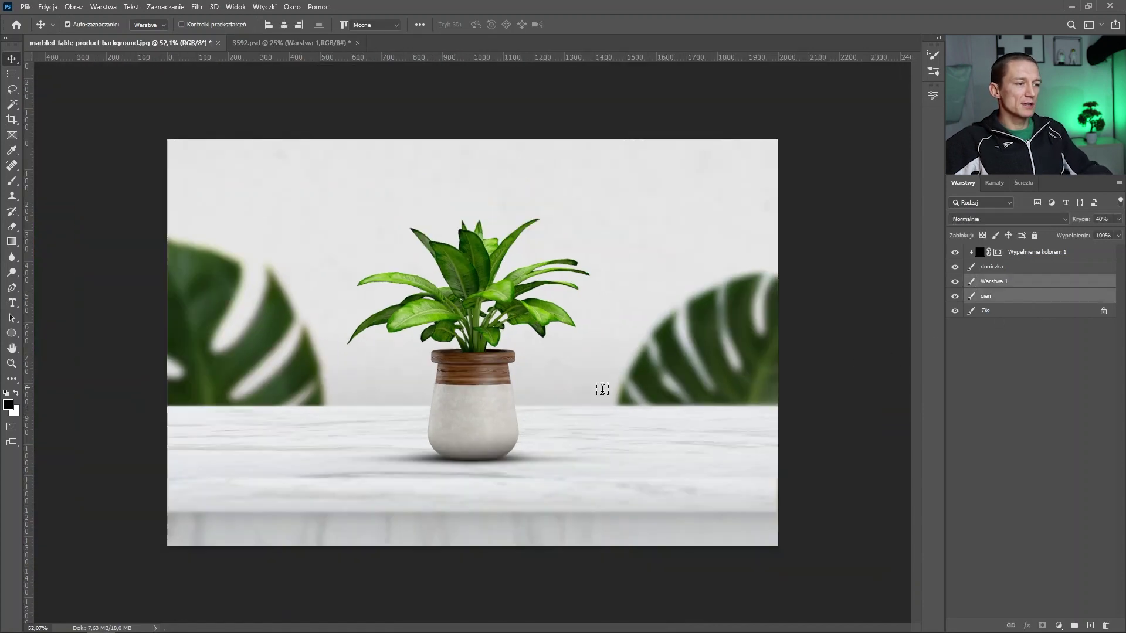
{"action": "key", "text": "t"}
{"action": "key", "text": "alt+t"}
{"action": "key", "text": "Escape"}
Step: Nudge both old shadow layers slightly, then delete them
{"action": "key", "text": "ctrl+t"}
{"action": "left_click_drag", "start_coordinate": [515, 452], "coordinate": [507, 453]}
{"action": "key", "text": "Return"}
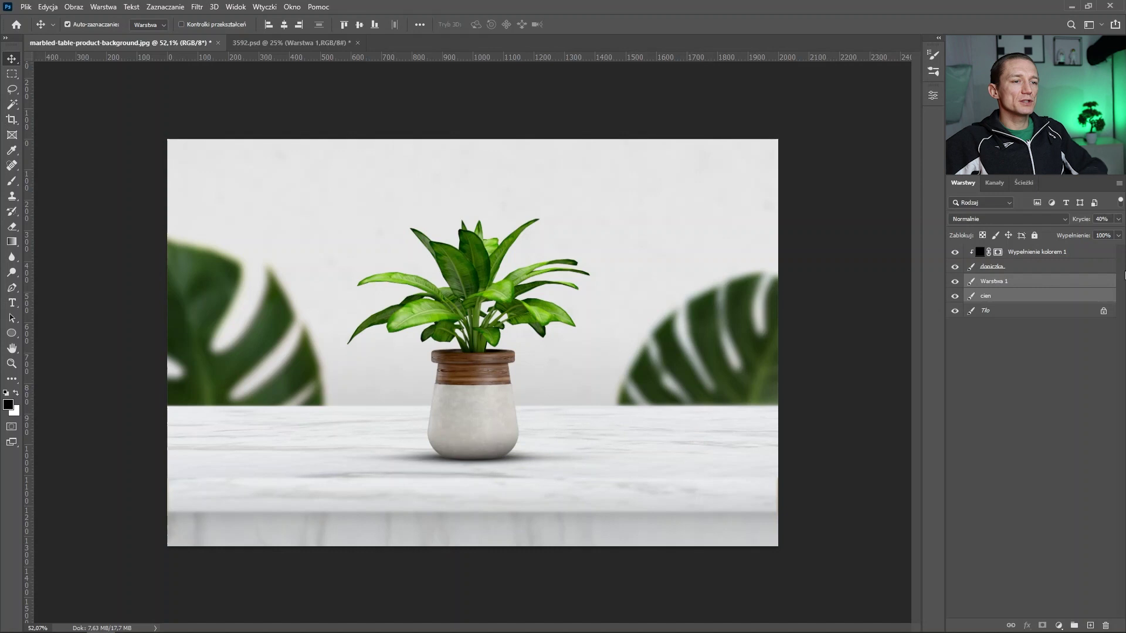
{"action": "key", "text": "Delete"}
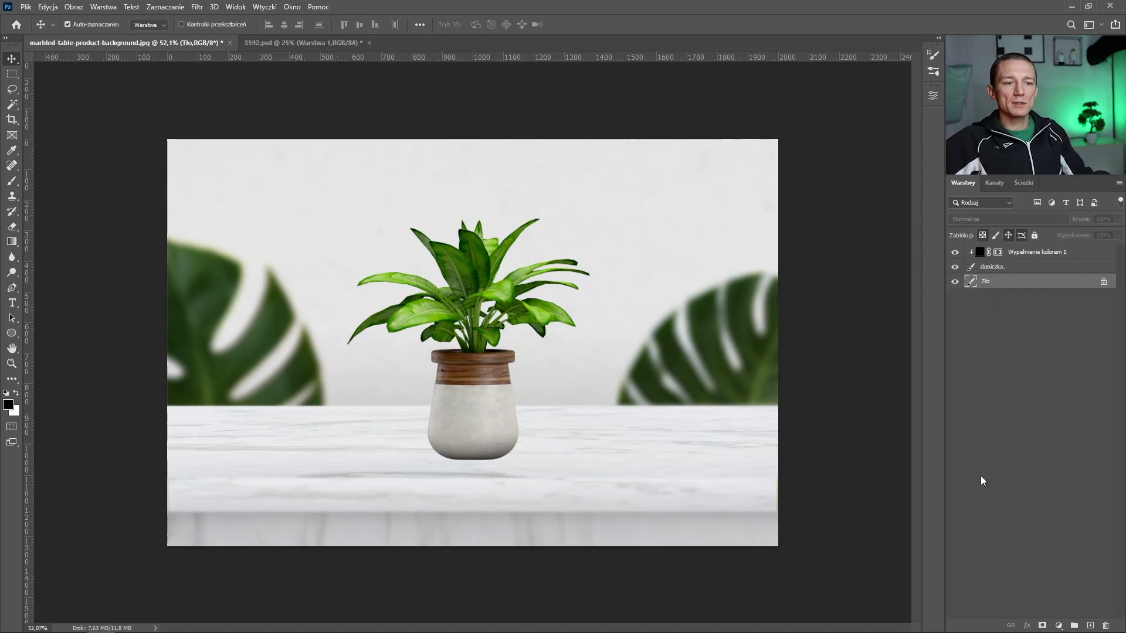
Step: Add a black Solid Color fill layer below the pot, fully hidden by a black mask
{"action": "left_click", "coordinate": [1060, 625]}
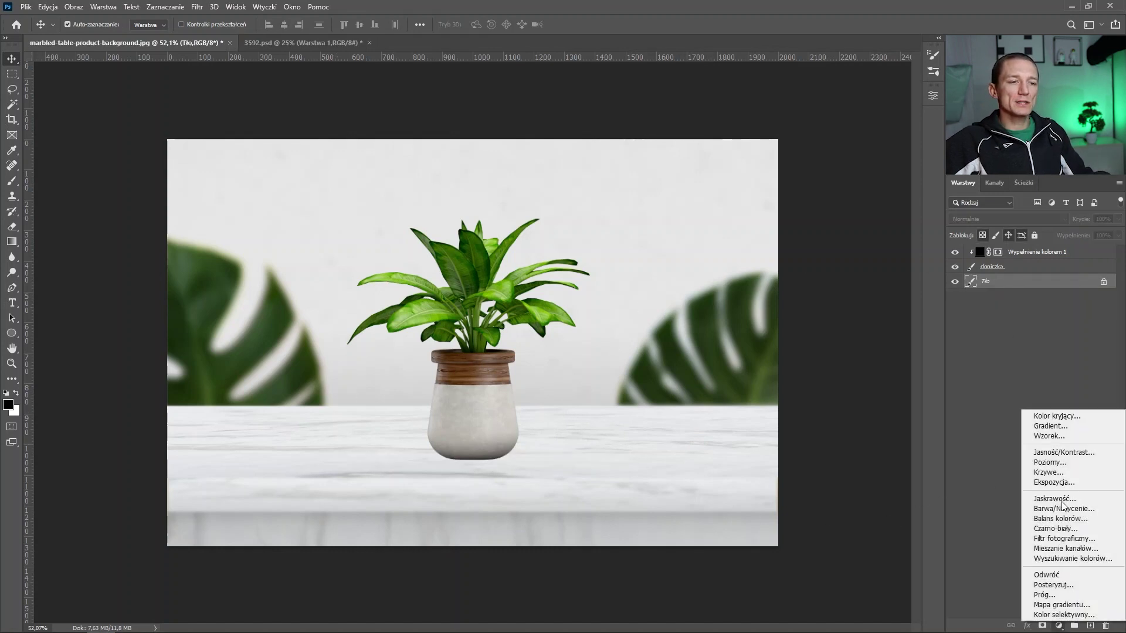
{"action": "left_click", "coordinate": [1057, 417]}
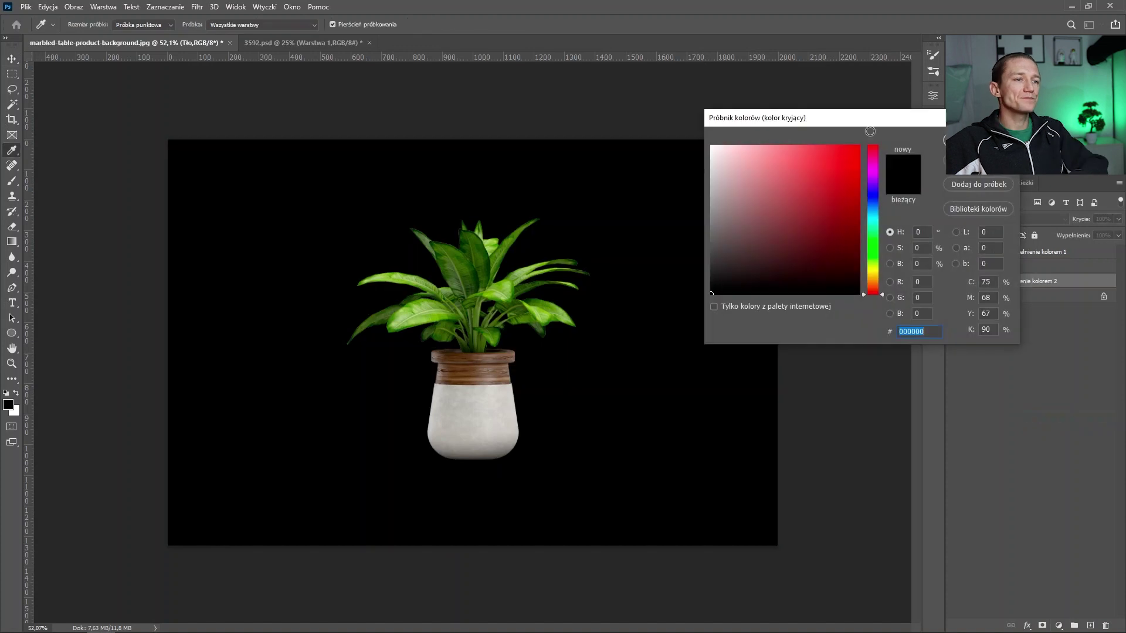
{"action": "key", "text": "Return"}
{"action": "key", "text": "x"}
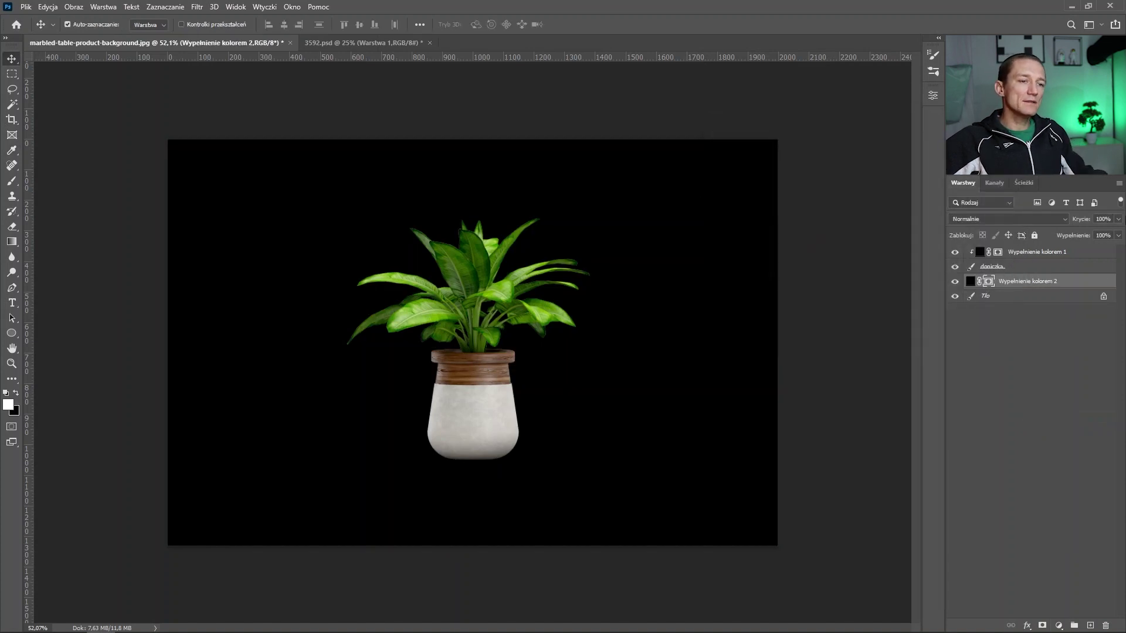
{"action": "key", "text": "ctrl+BackSpace"}
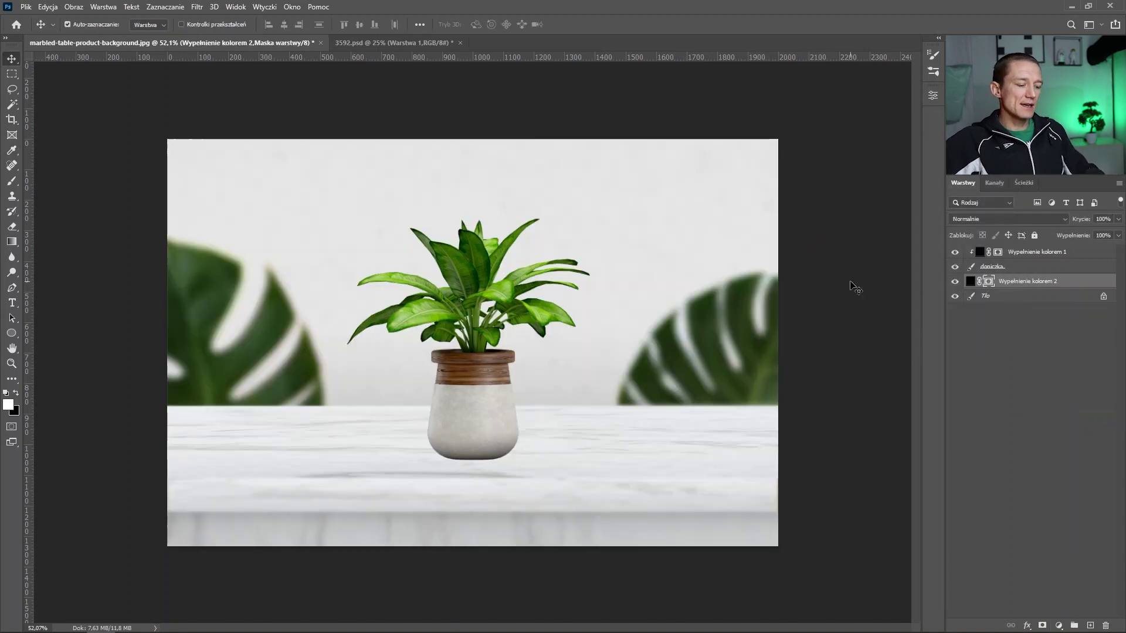
{"action": "key", "text": "b"}
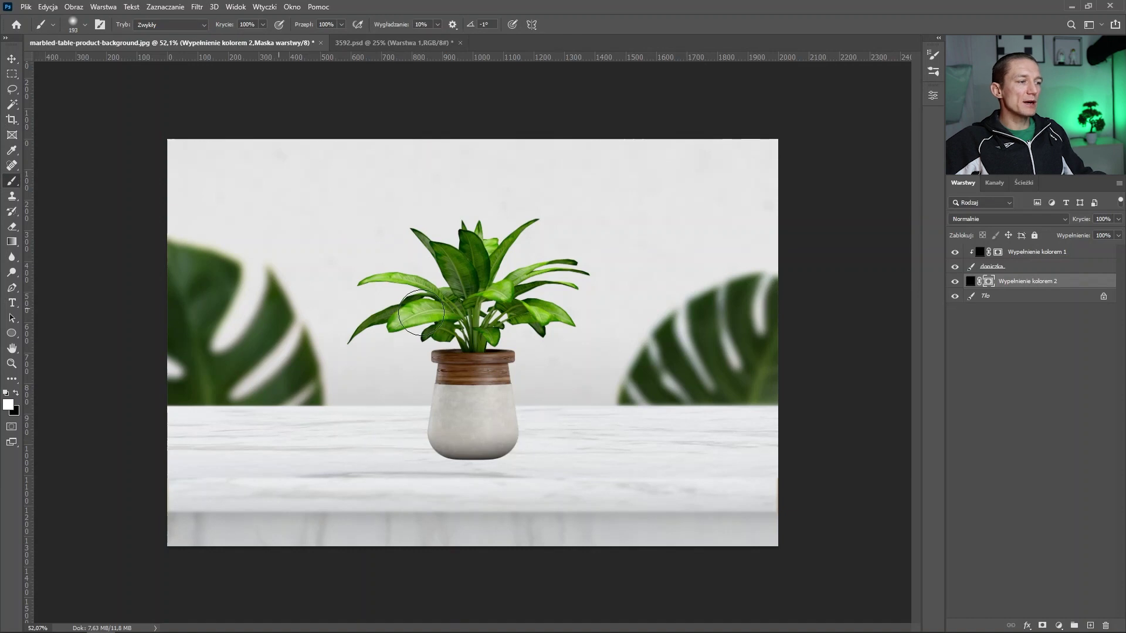
{"action": "left_click_drag", "start_coordinate": [405, 381], "coordinate": [499, 472]}
{"action": "key", "text": "ctrl+z"}
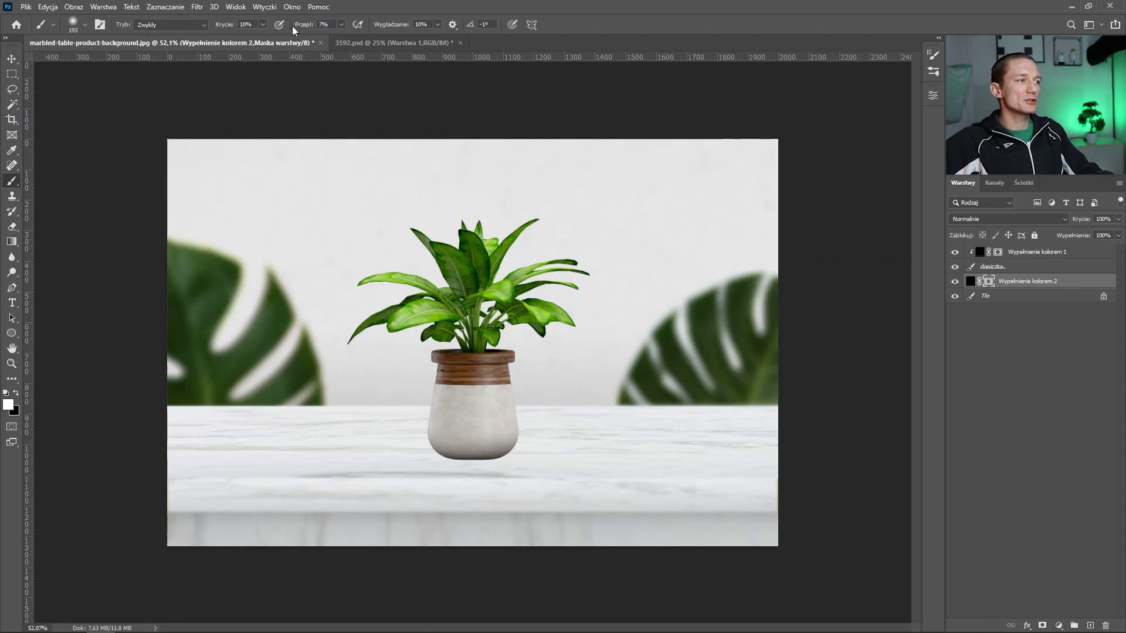
{"action": "scroll", "coordinate": [503, 440], "scroll_direction": "up", "scroll_amount": 3}
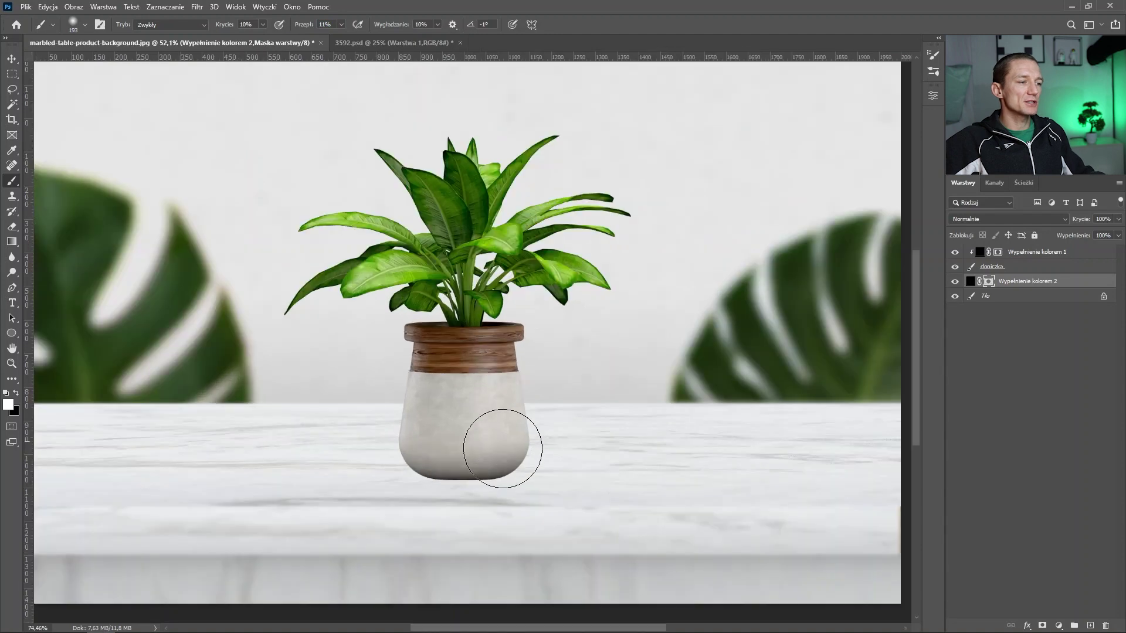
{"action": "scroll", "coordinate": [541, 415], "scroll_direction": "up", "scroll_amount": 3}
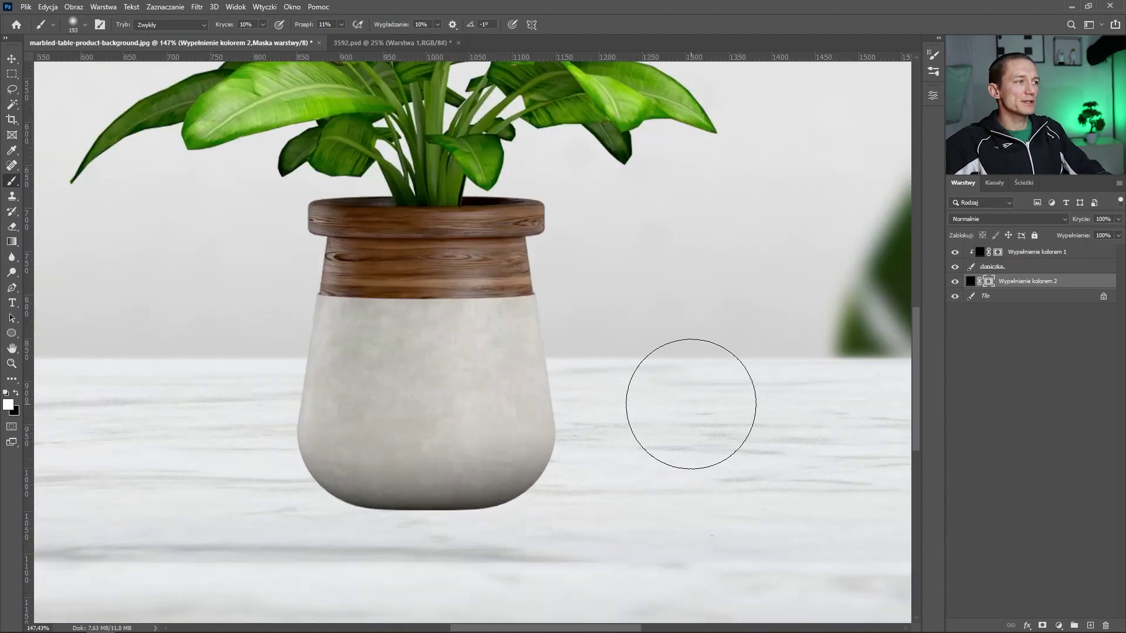
Step: Set the brush to 40% opacity and 71 px size for painting the shadow mask
{"action": "key", "text": "4"}
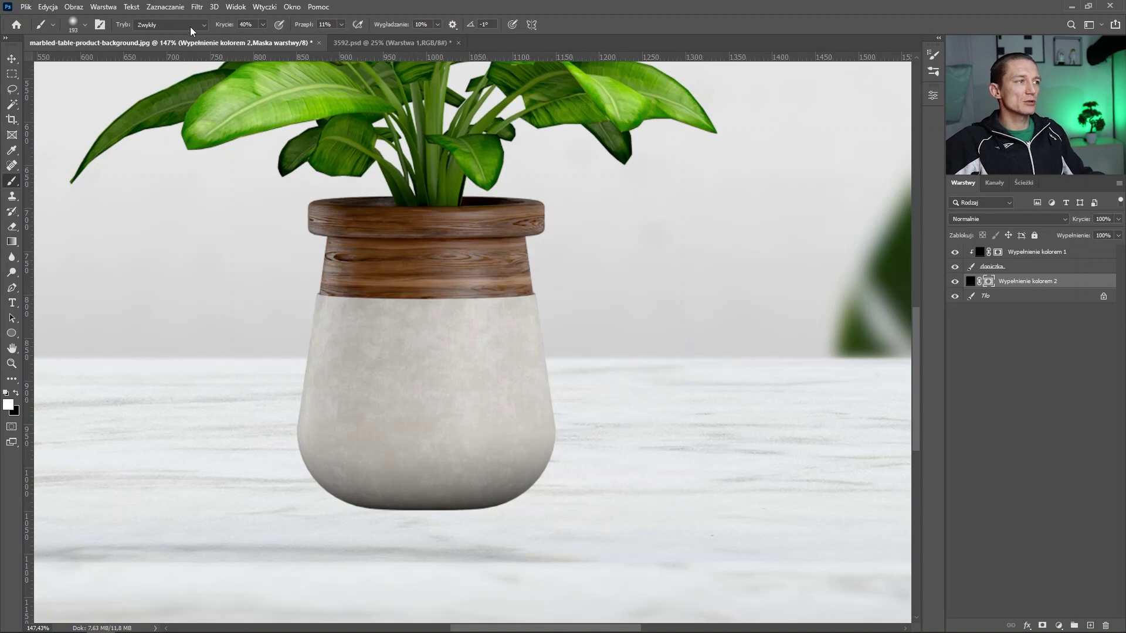
{"action": "mouse_move", "coordinate": [716, 470]}
{"action": "left_mouse_down"}
{"action": "mouse_move", "coordinate": [653, 470]}
{"action": "mouse_move", "coordinate": [598, 432]}
{"action": "mouse_move", "coordinate": [709, 394]}
{"action": "left_mouse_up"}
{"action": "key", "text": "ctrl+z"}
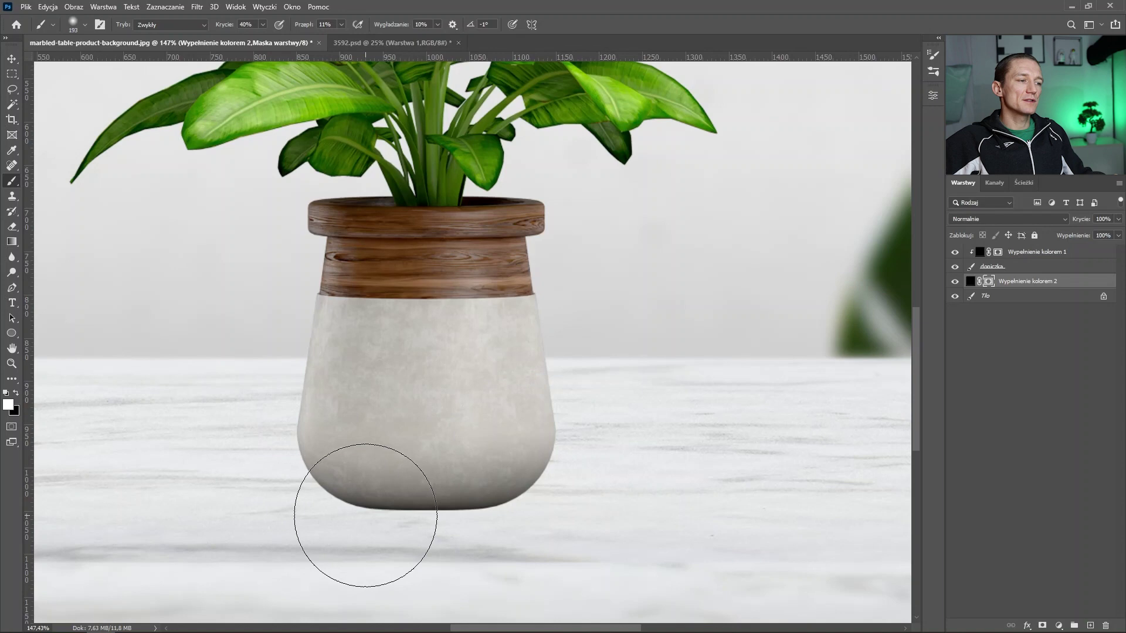
{"action": "scroll", "coordinate": [364, 515], "scroll_direction": "up", "scroll_amount": 2}
{"action": "right_click", "coordinate": [399, 475]}
{"action": "key", "text": "Escape"}
{"action": "right_click", "coordinate": [480, 263]}
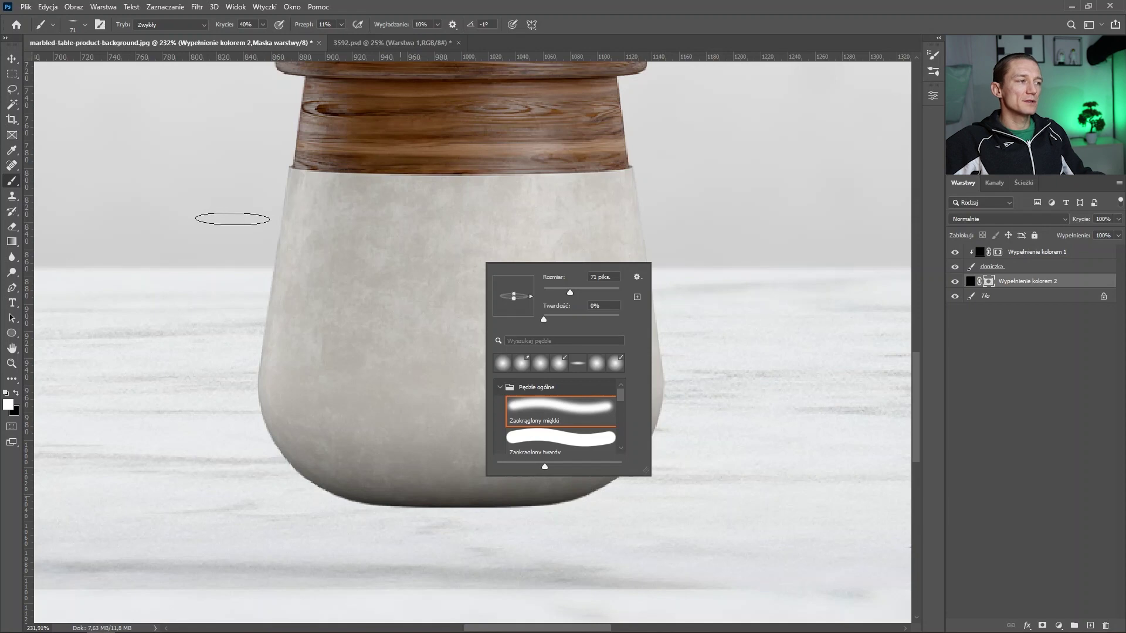
{"action": "key", "text": "Escape"}
Step: Paint a soft dark contact shadow along the pot's base and under its right edge
{"action": "mouse_move", "coordinate": [363, 512]}
{"action": "left_mouse_down"}
{"action": "mouse_move", "coordinate": [568, 509]}
{"action": "mouse_move", "coordinate": [326, 503]}
{"action": "mouse_move", "coordinate": [414, 502]}
{"action": "left_mouse_up"}
{"action": "key", "text": "ctrl+z"}
{"action": "left_click_drag", "start_coordinate": [599, 501], "coordinate": [569, 503]}
{"action": "mouse_move", "coordinate": [347, 506]}
{"action": "left_mouse_down"}
{"action": "mouse_move", "coordinate": [555, 503]}
{"action": "mouse_move", "coordinate": [436, 506]}
{"action": "left_mouse_up"}
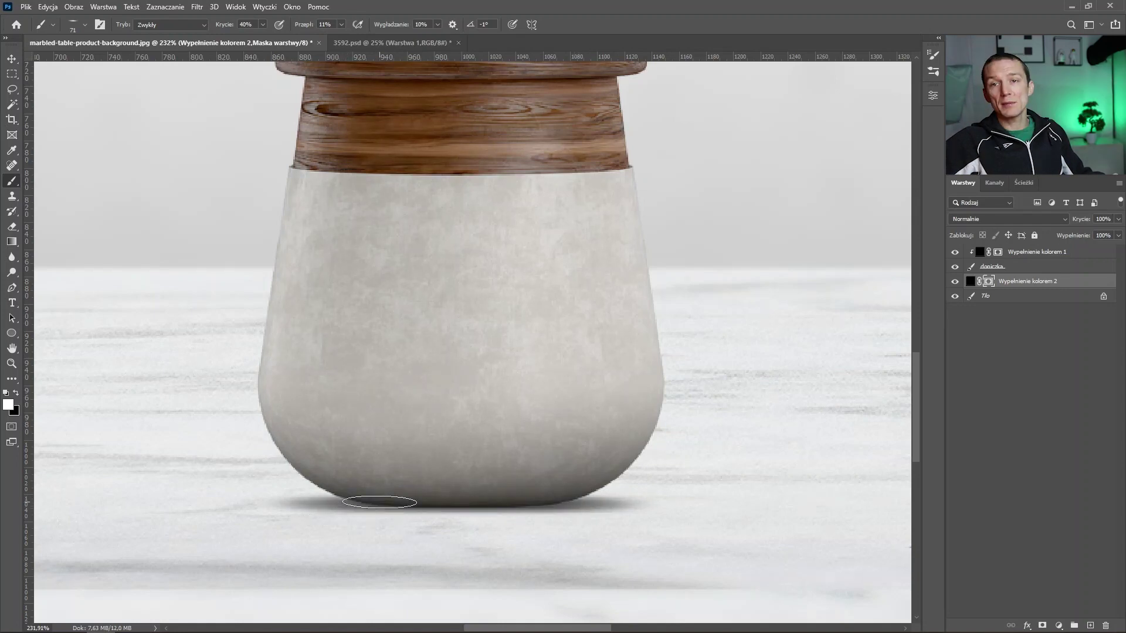
{"action": "left_click_drag", "start_coordinate": [359, 505], "coordinate": [435, 514]}
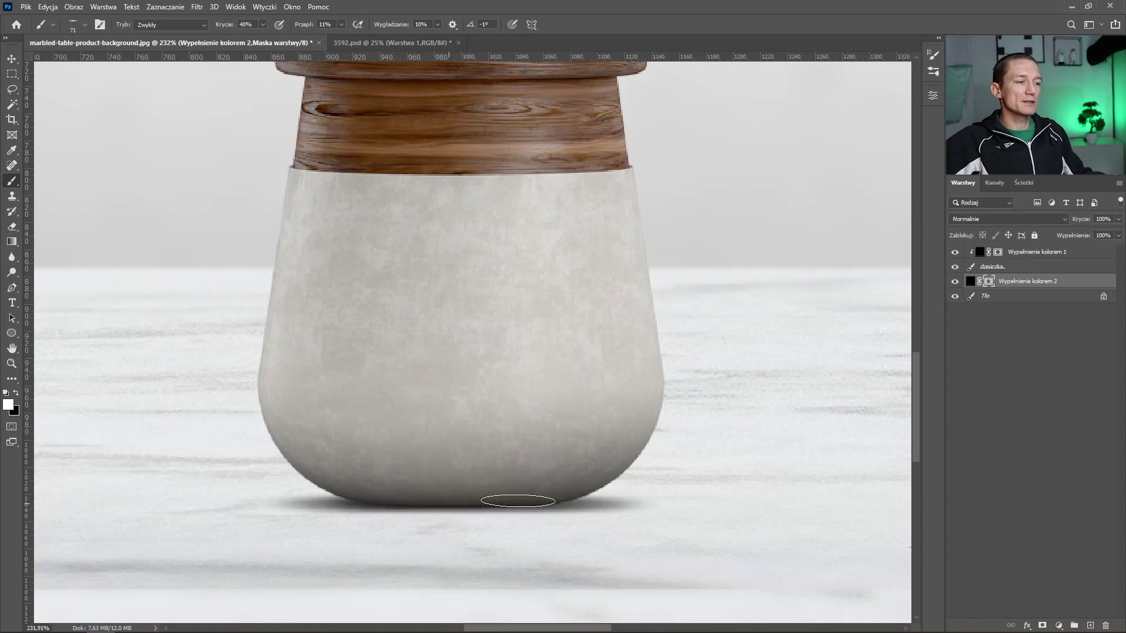
{"action": "mouse_move", "coordinate": [413, 506]}
{"action": "left_mouse_down"}
{"action": "mouse_move", "coordinate": [582, 508]}
{"action": "mouse_move", "coordinate": [451, 511]}
{"action": "left_mouse_up"}
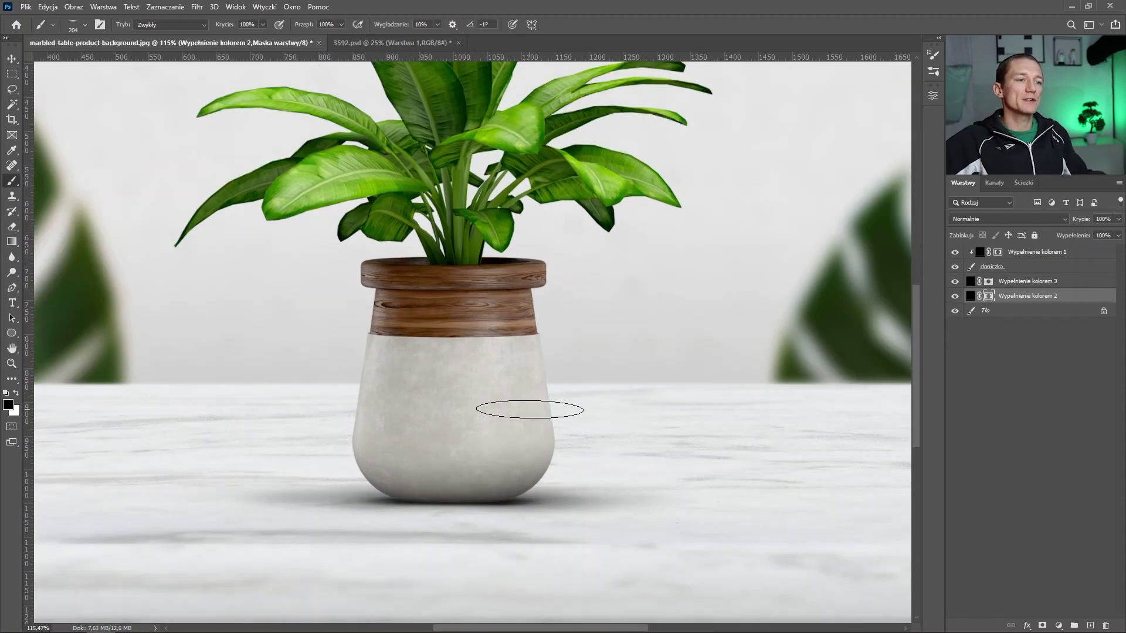
{"action": "key", "text": "ctrl+0"}
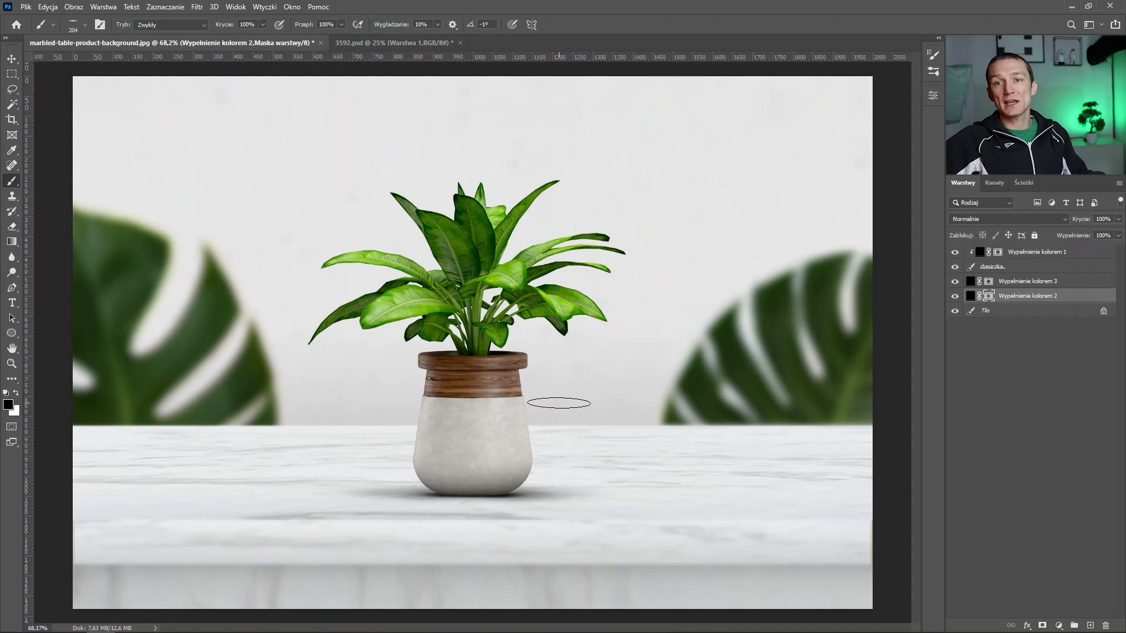